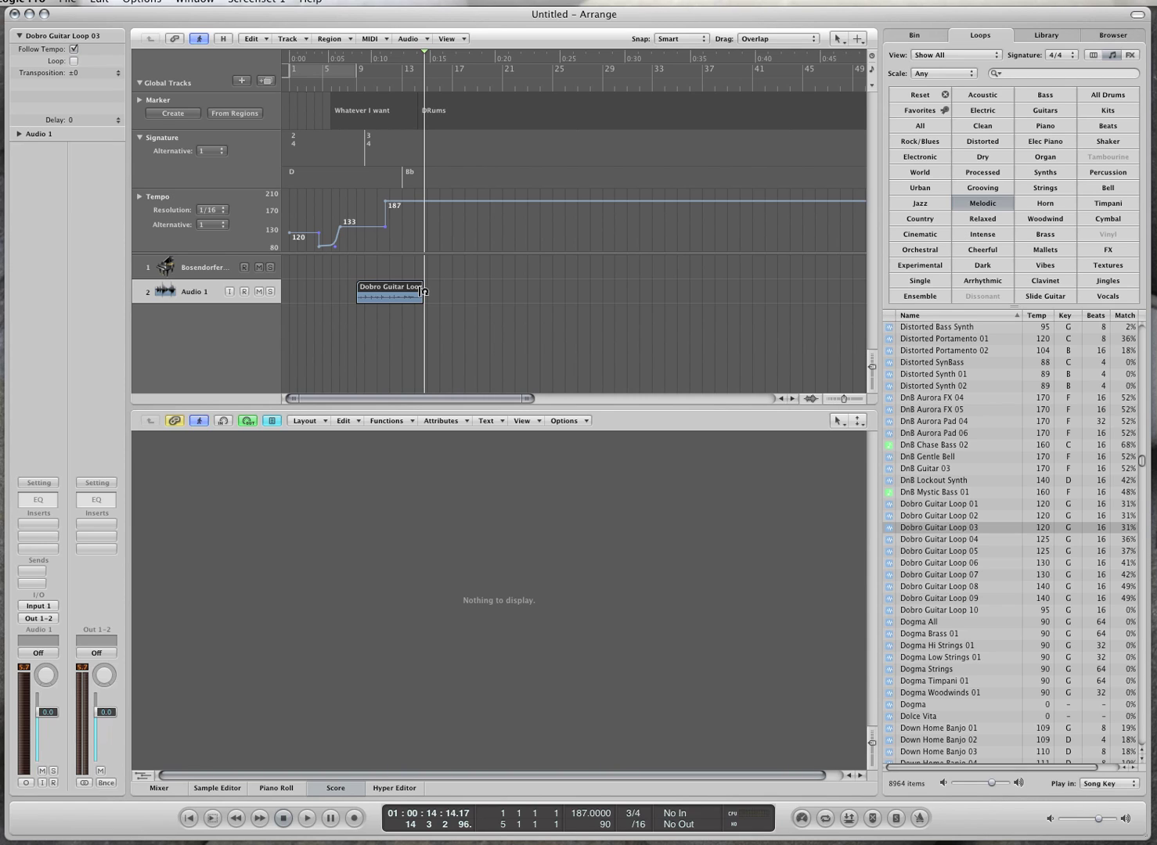
Add the DnB Mystic Bass 01 loop on a new track at bar 9 and move the Dobro Guitar Loop region to bar 16.
drag(929, 493, 367, 318)
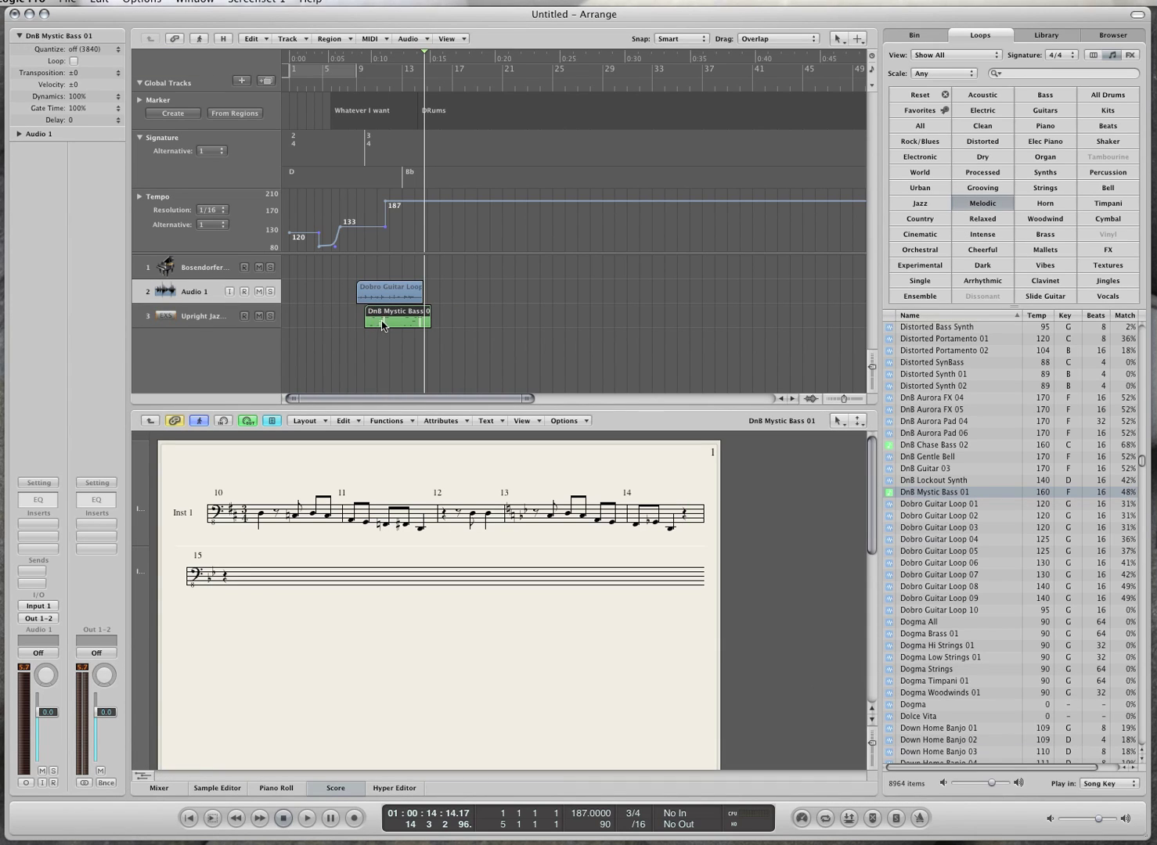
drag(388, 296, 439, 301)
click(398, 317)
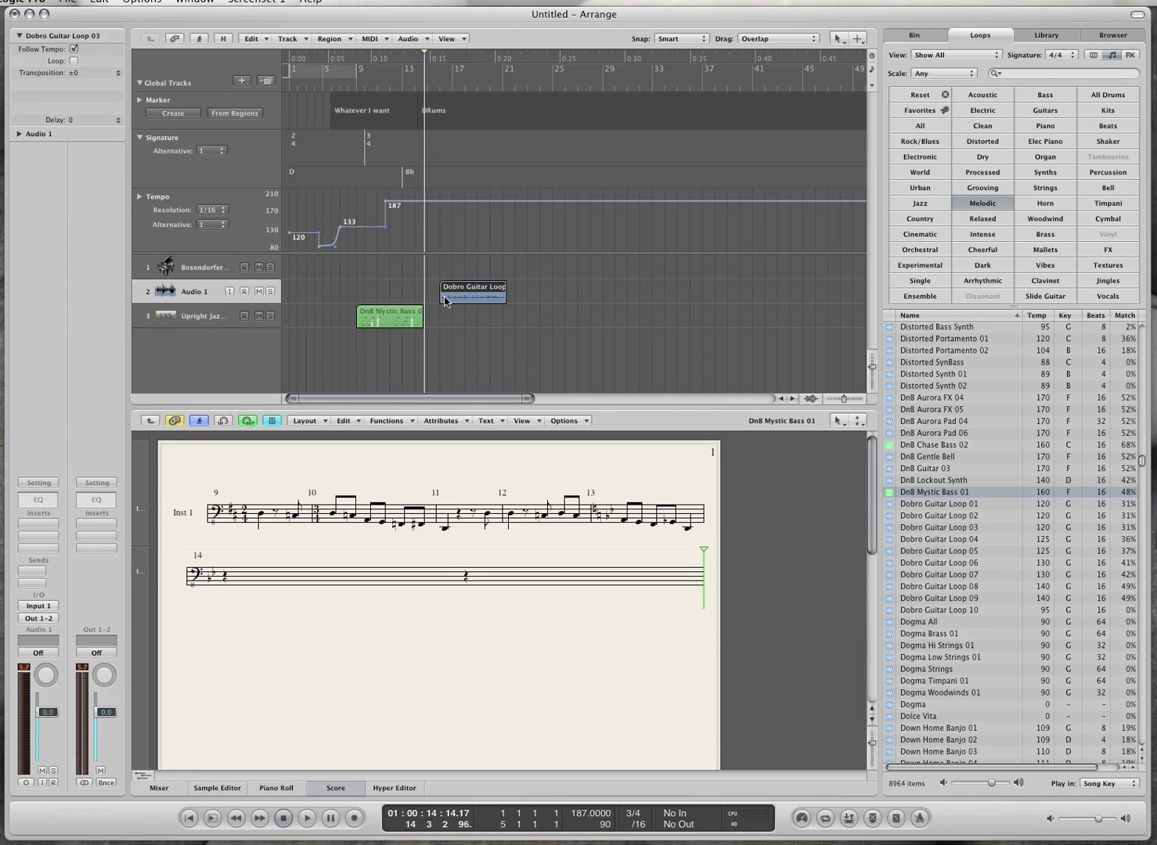
Play the DnB Mystic Bass region from its start at bar 9 to hear it across the key and tempo changes.
click(355, 91)
key(space)
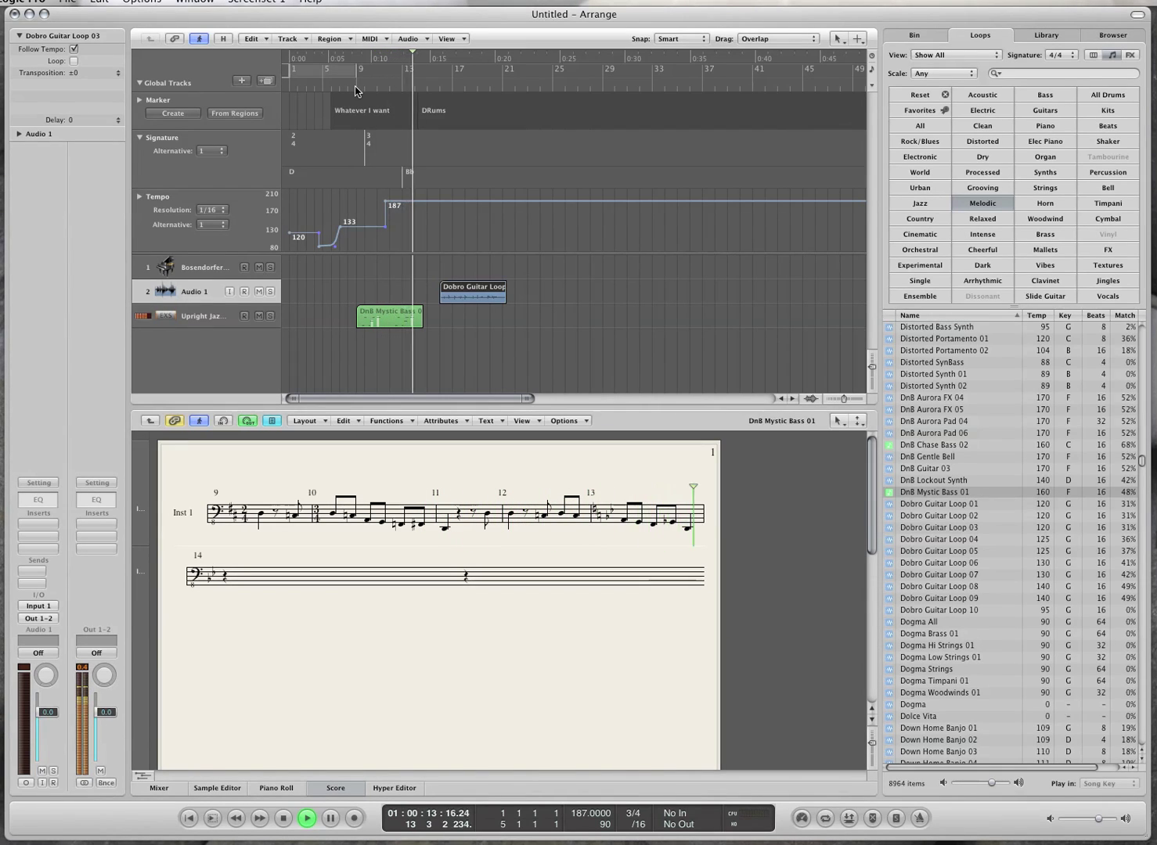
key(space)
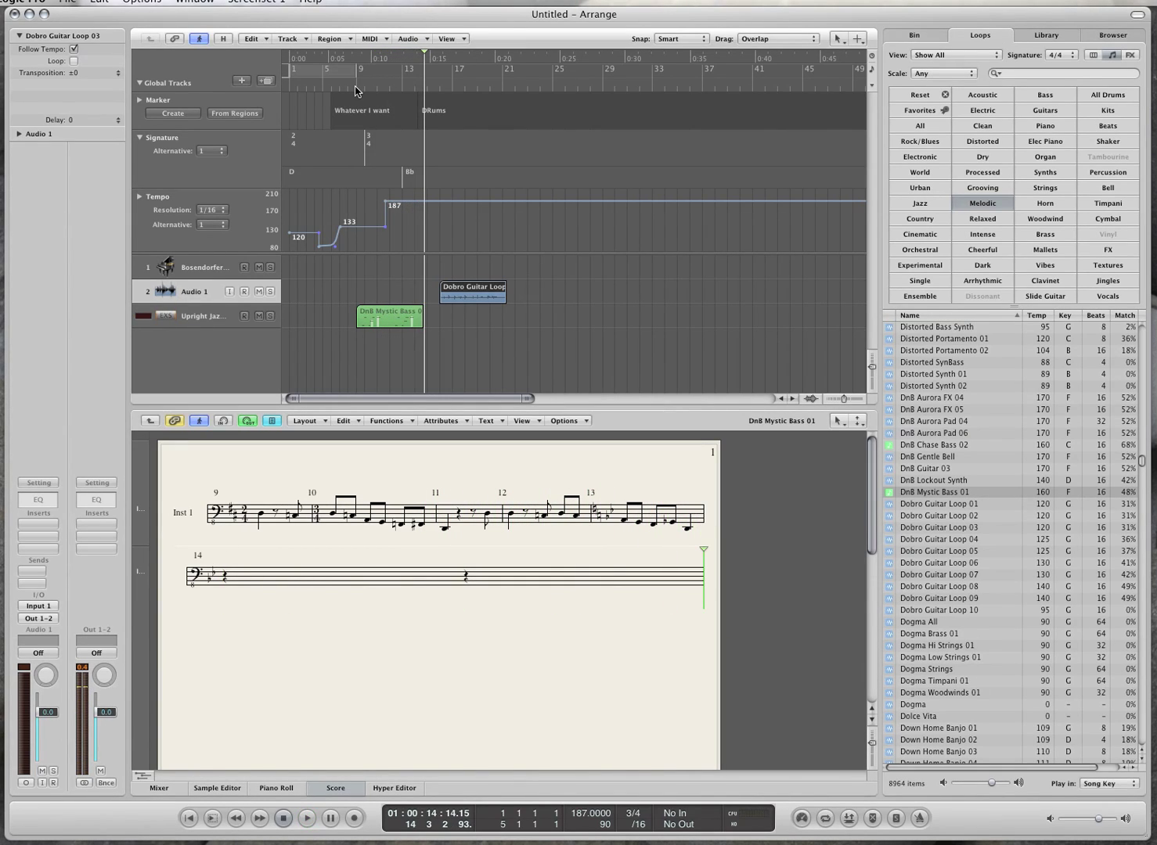
Move the DnB Mystic Bass region to bar 16, directly below the Dobro guitar region, and select both regions.
click(405, 316)
drag(407, 317, 492, 311)
key(super+a)
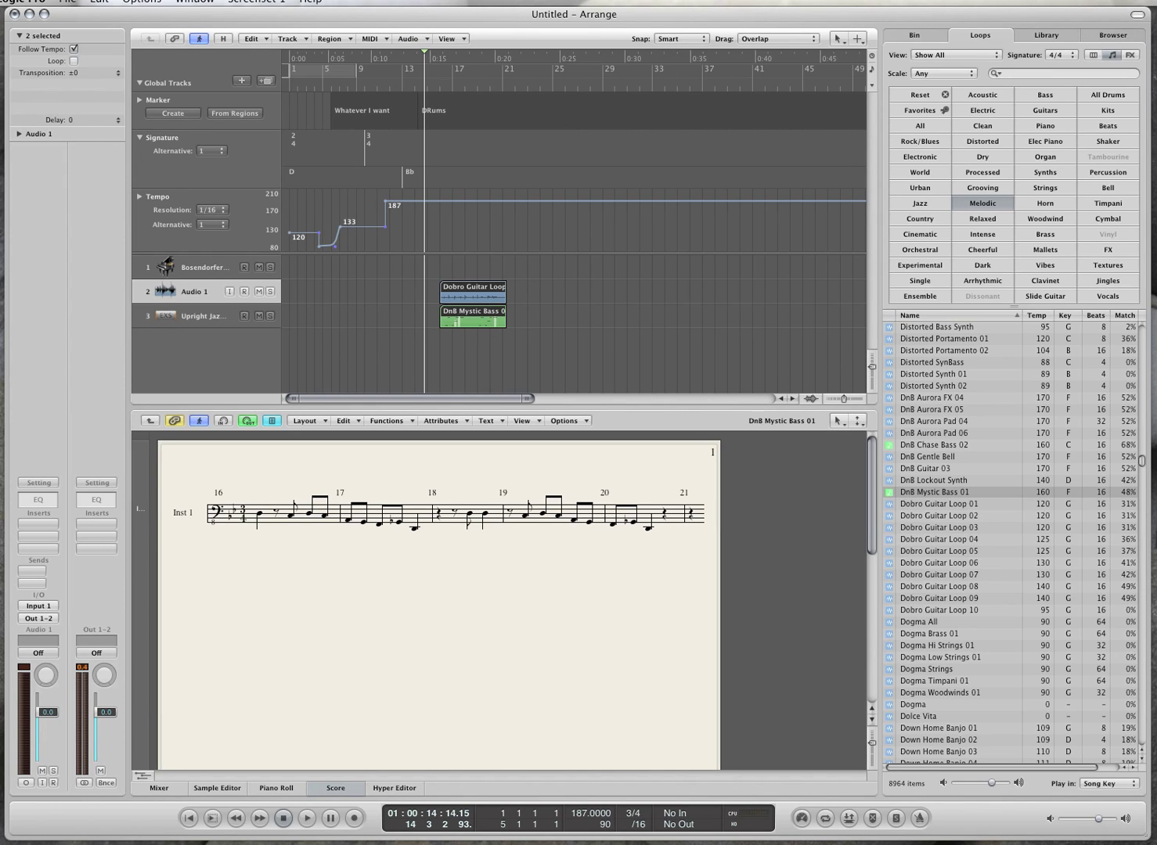
Add the Cend08Ex15 audio file on a new track and shift its region to start at bar 3.
drag(842, 626, 302, 356)
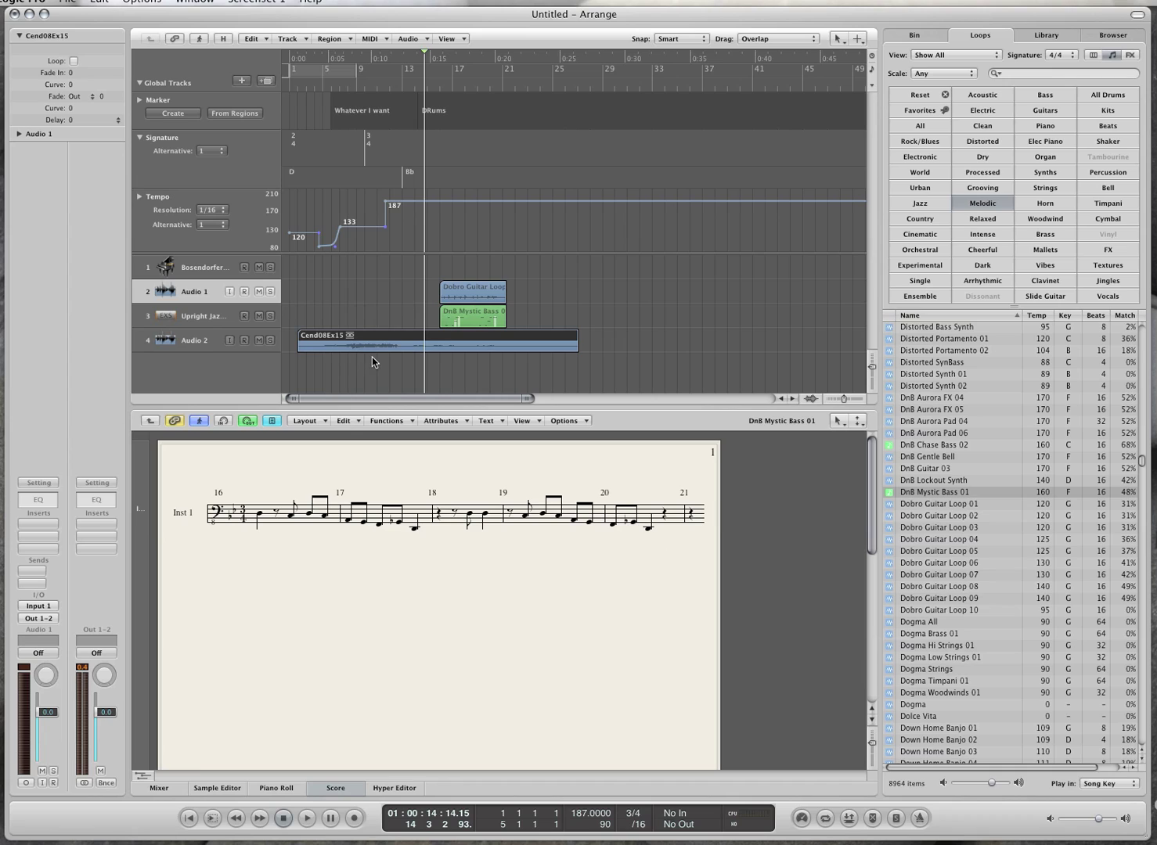
drag(390, 350, 400, 350)
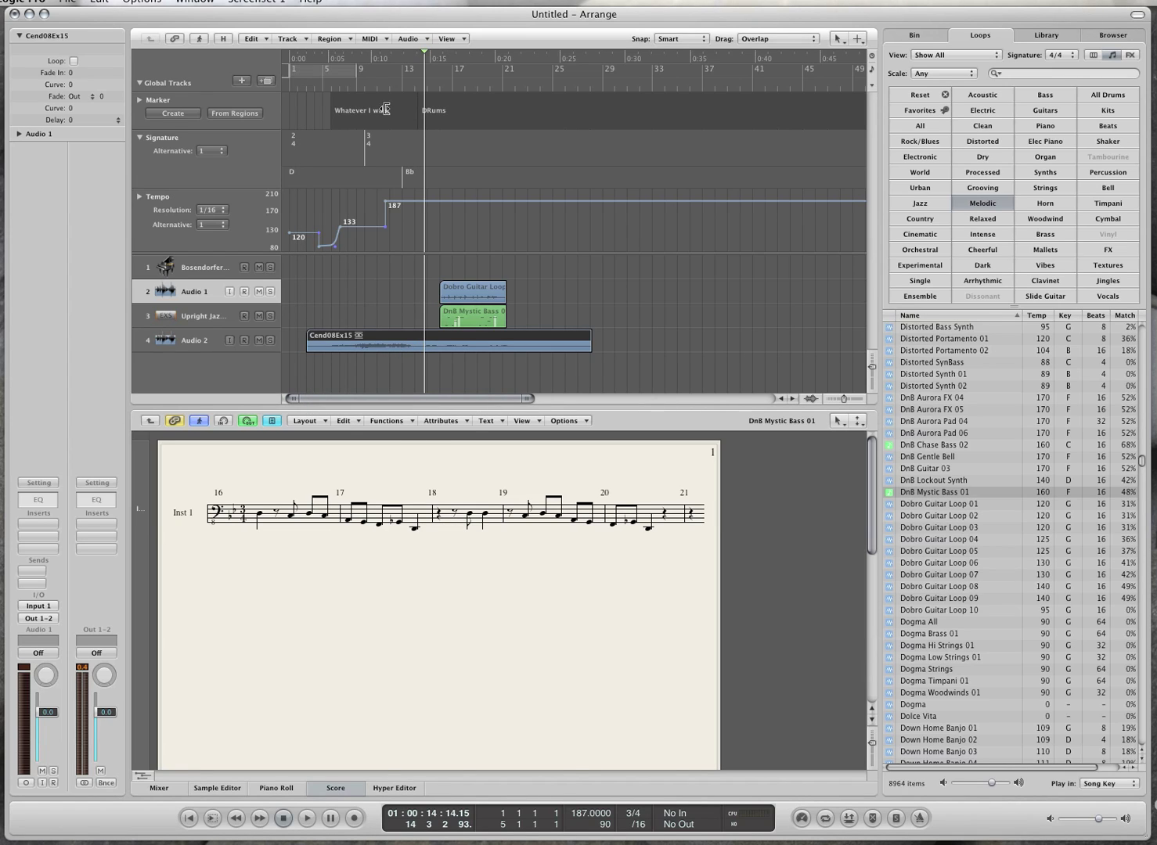
Listen to the Cend08Ex15 region from about bar 9 and again from its beginning.
click(362, 86)
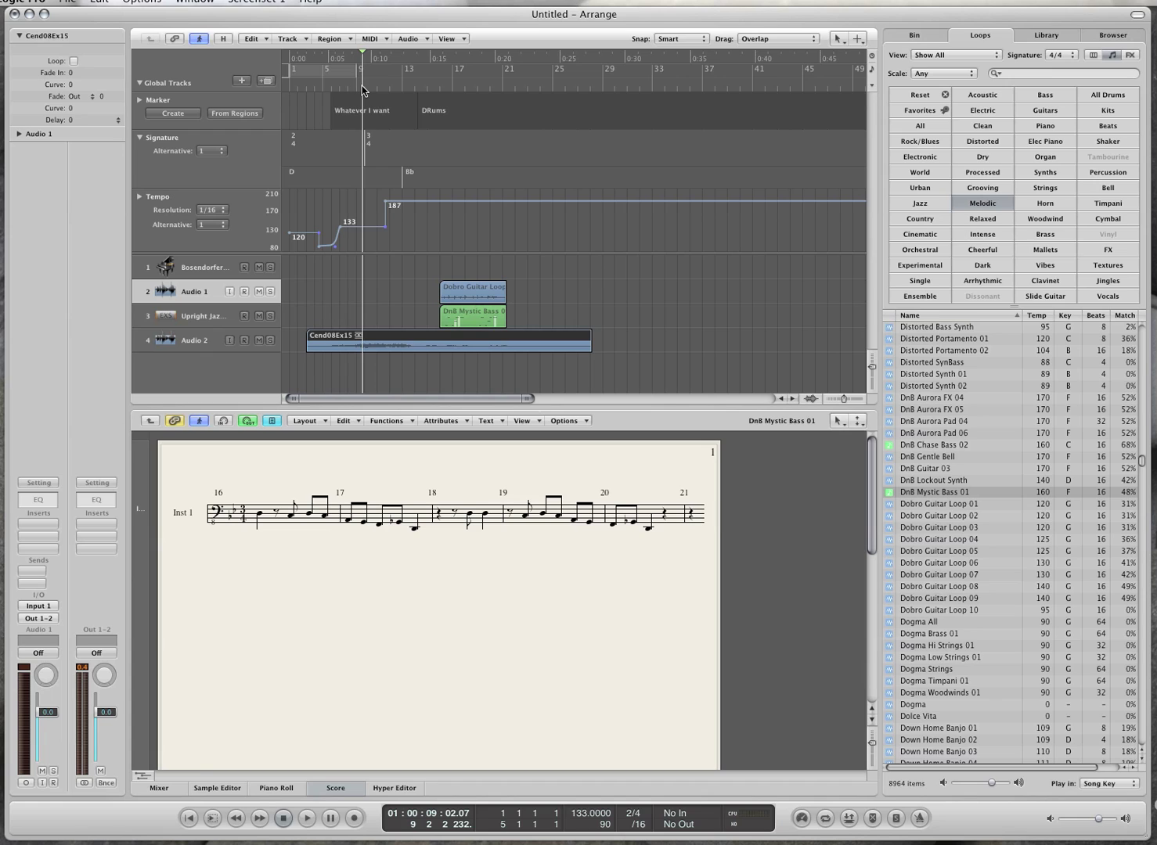
key(space)
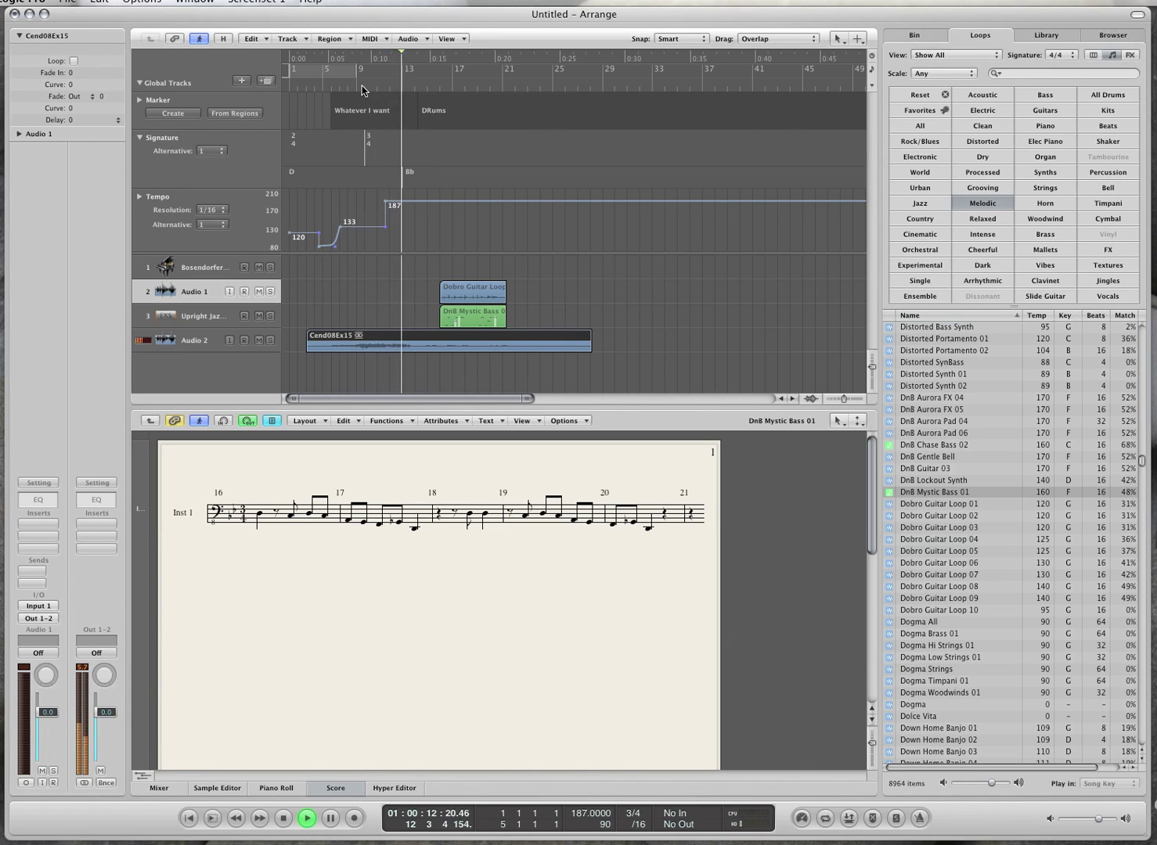
key(space)
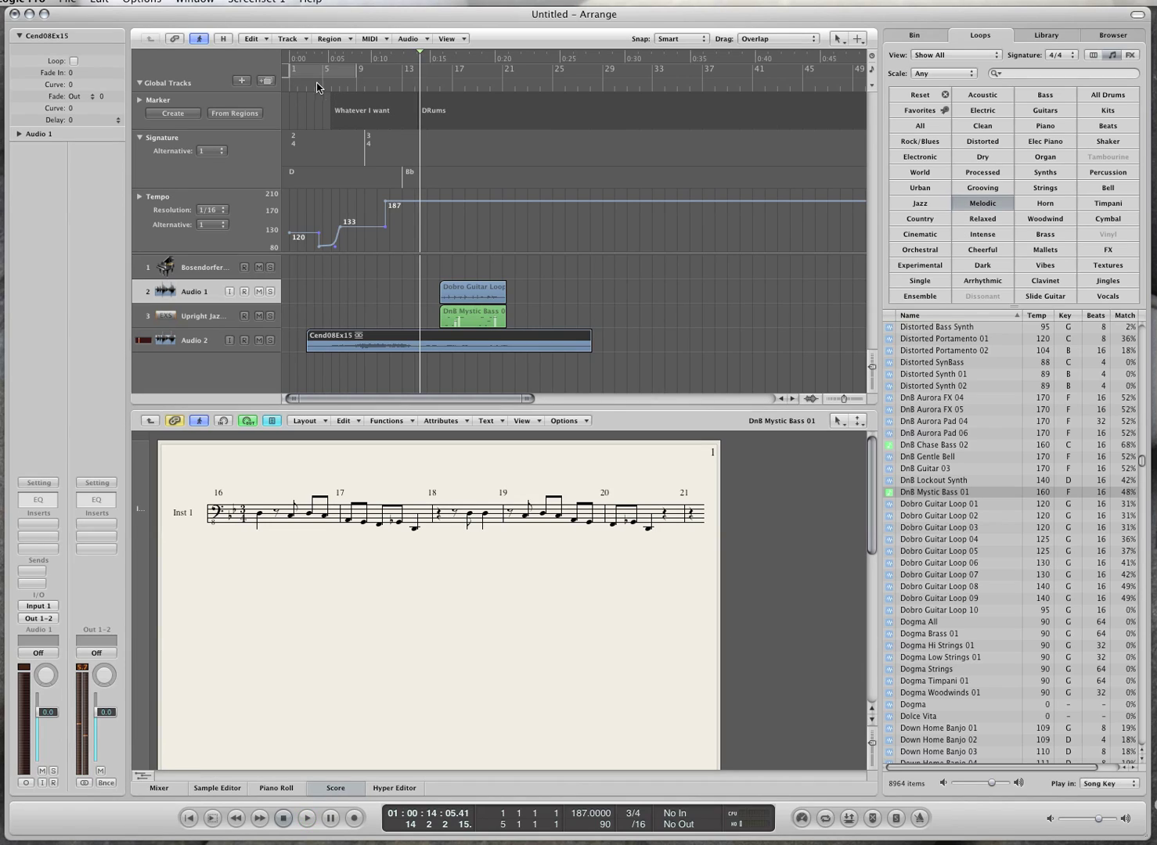
click(310, 85)
key(space)
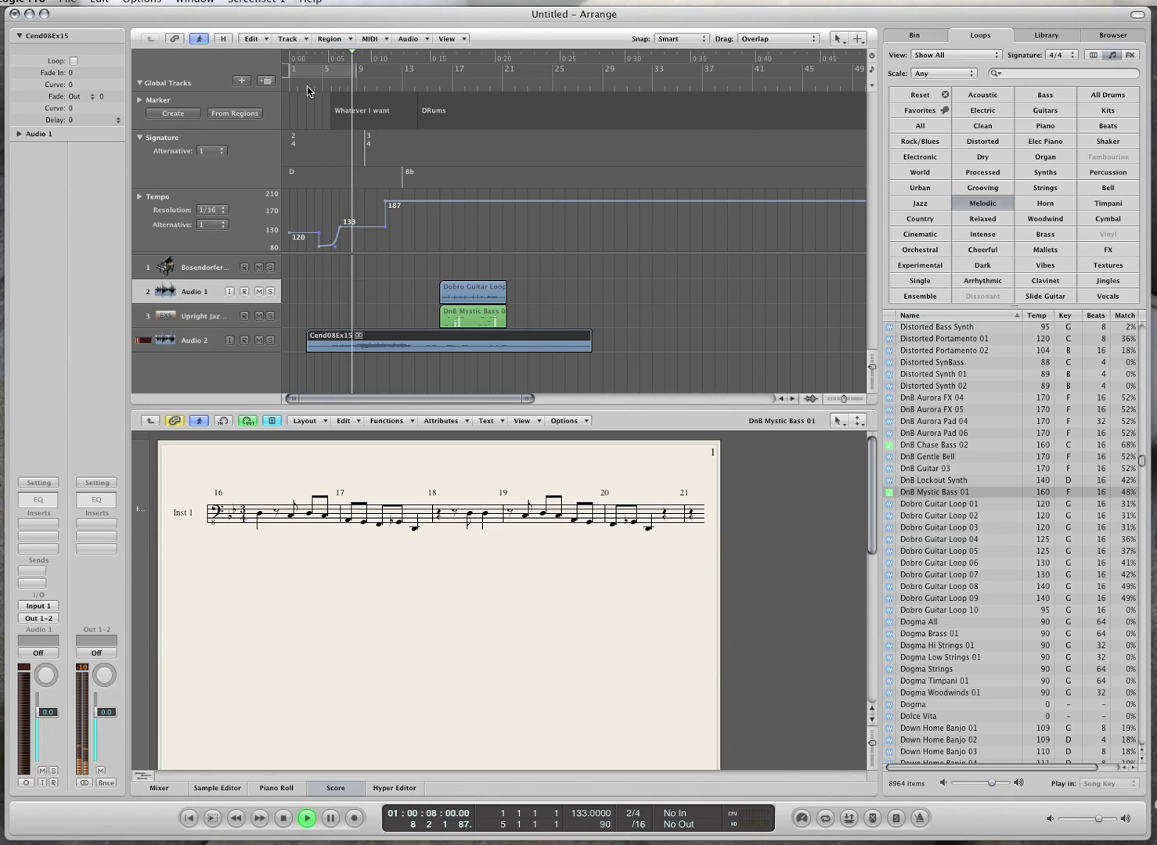
key(space)
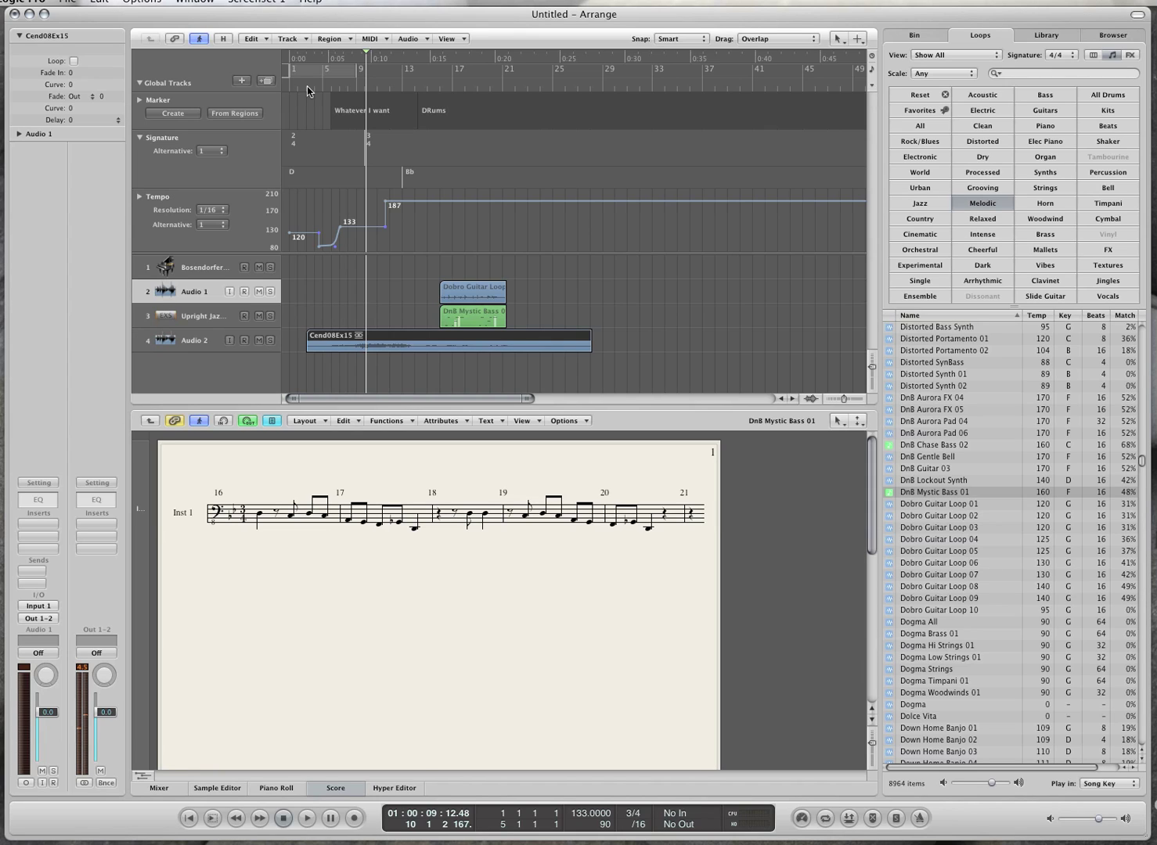
Lower the last tempo segment to 67, raise it to 192, and finally settle it at 170.
click(355, 305)
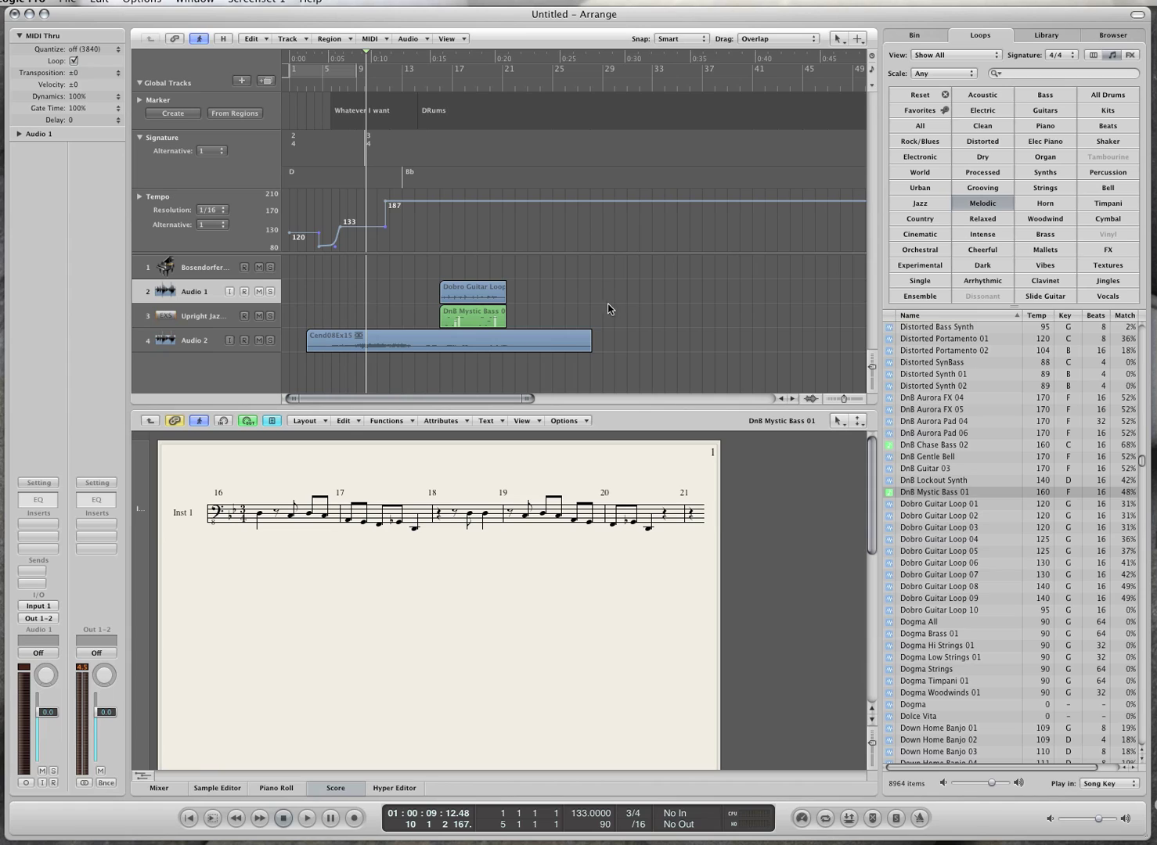
key(ctrl+Left)
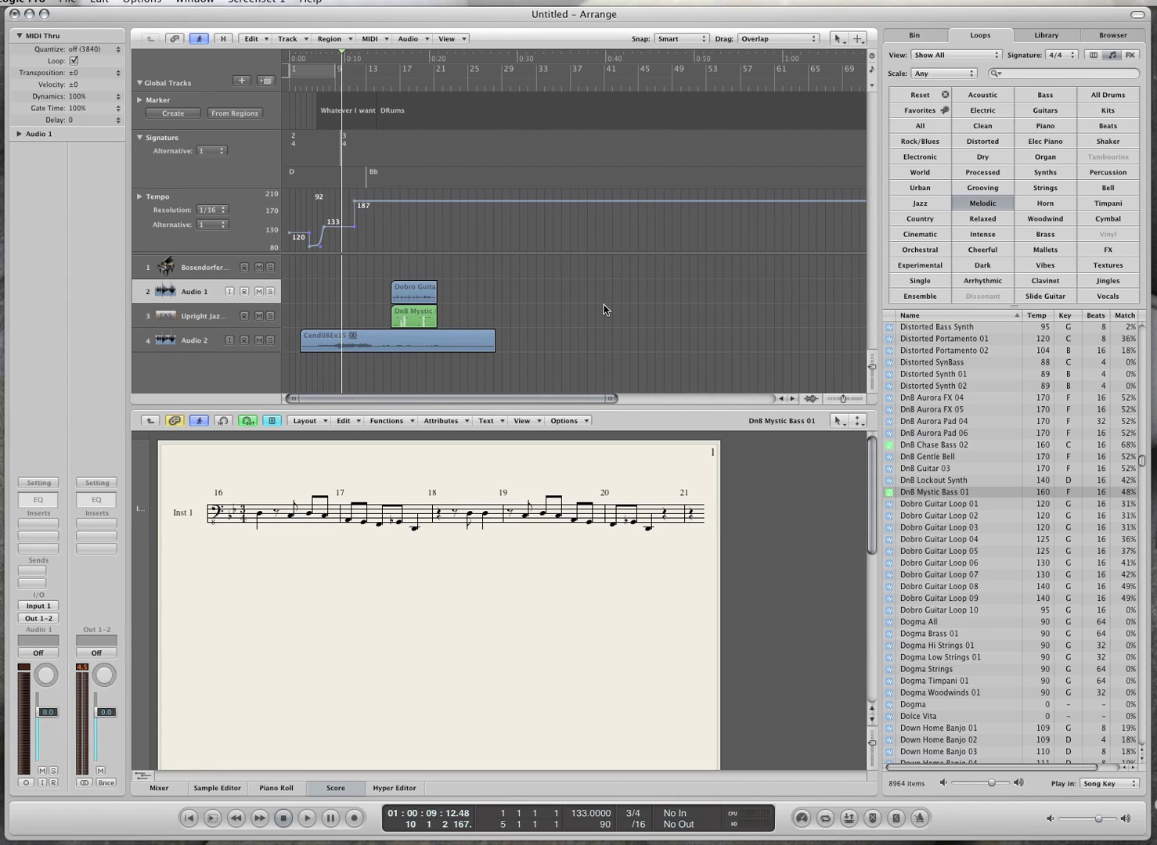
click(400, 202)
drag(401, 202, 404, 291)
click(371, 336)
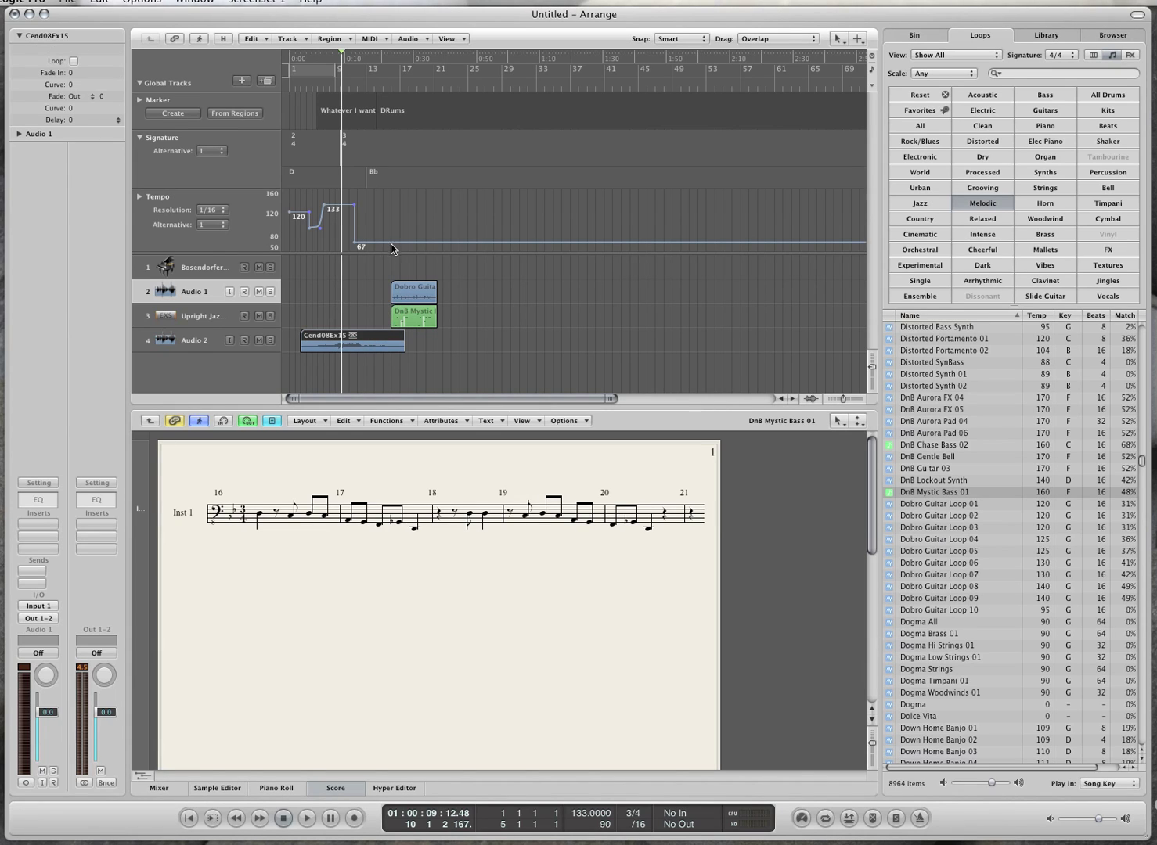
drag(394, 244, 399, 154)
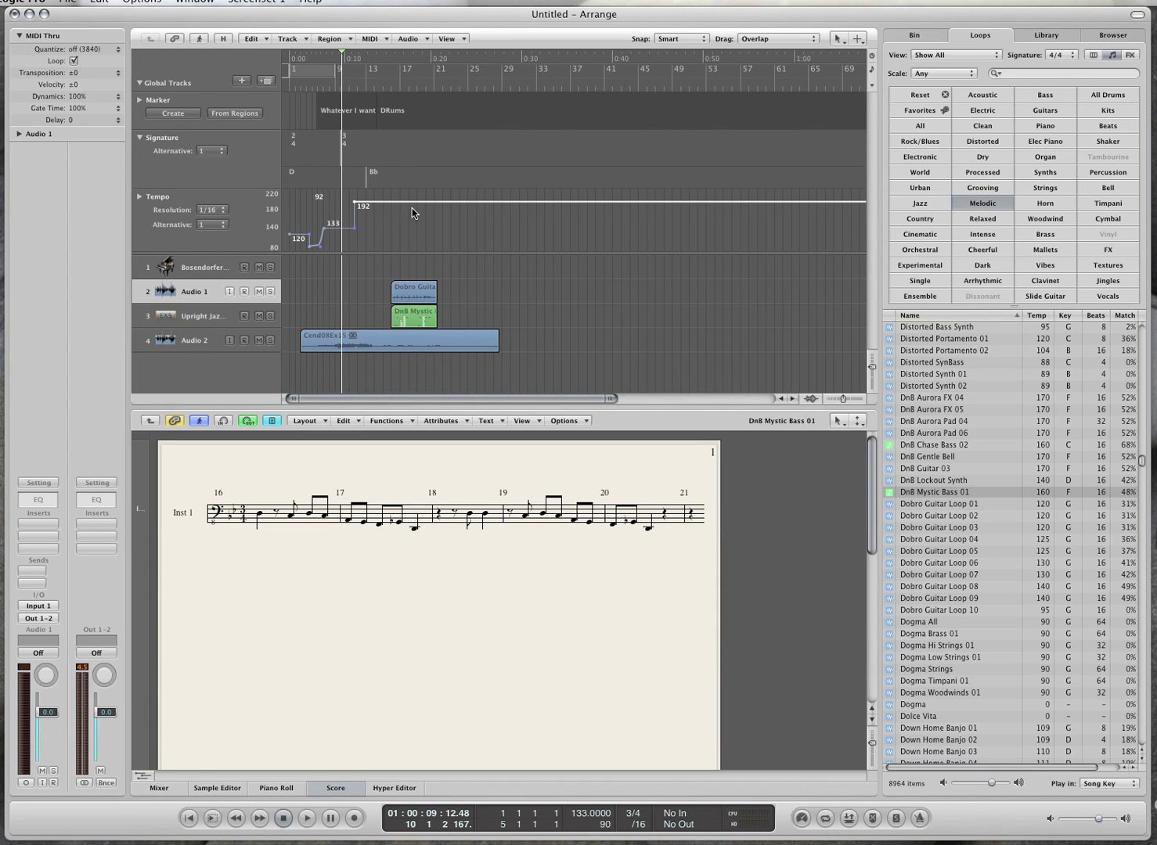
mouse_move(411, 203)
mouse_down()
mouse_move(411, 215)
mouse_move(412, 201)
mouse_up()
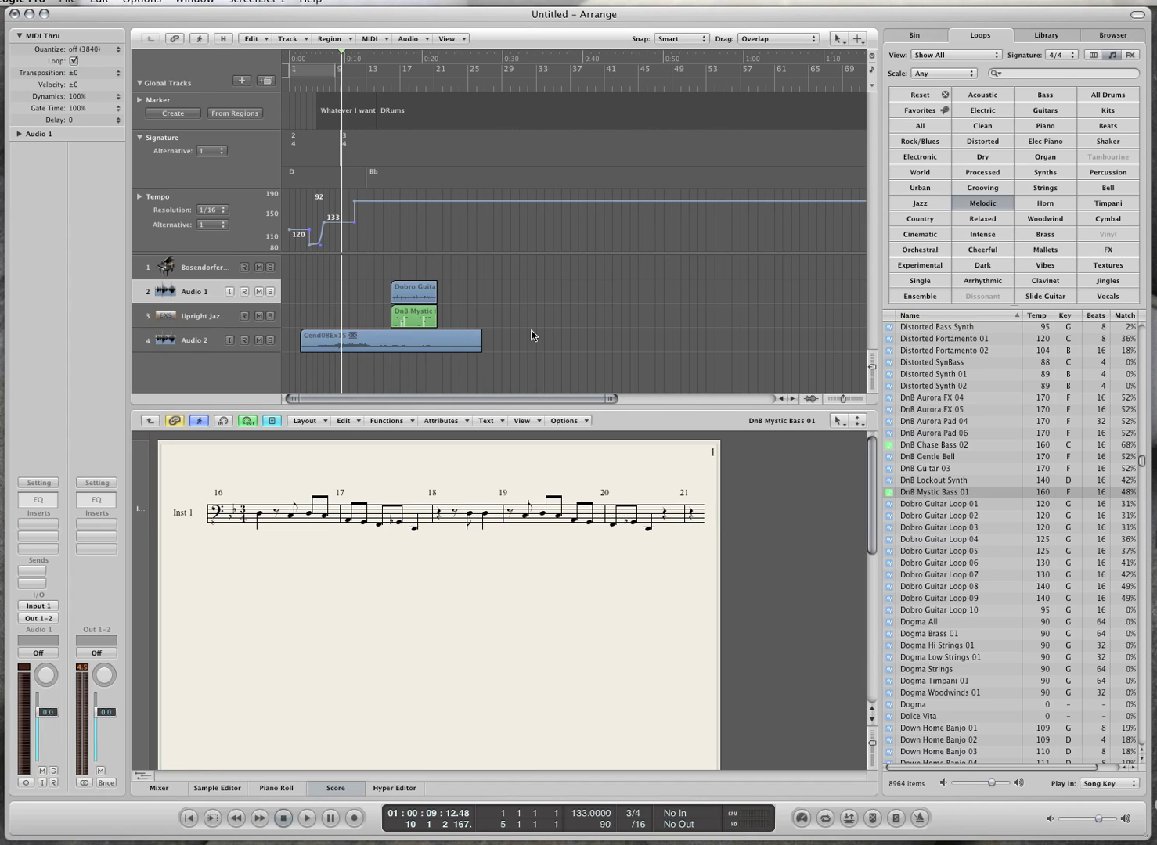
Make the Crossfade Tool the secondary tool and enlarge the Audio 2 track to show its waveform.
click(240, 343)
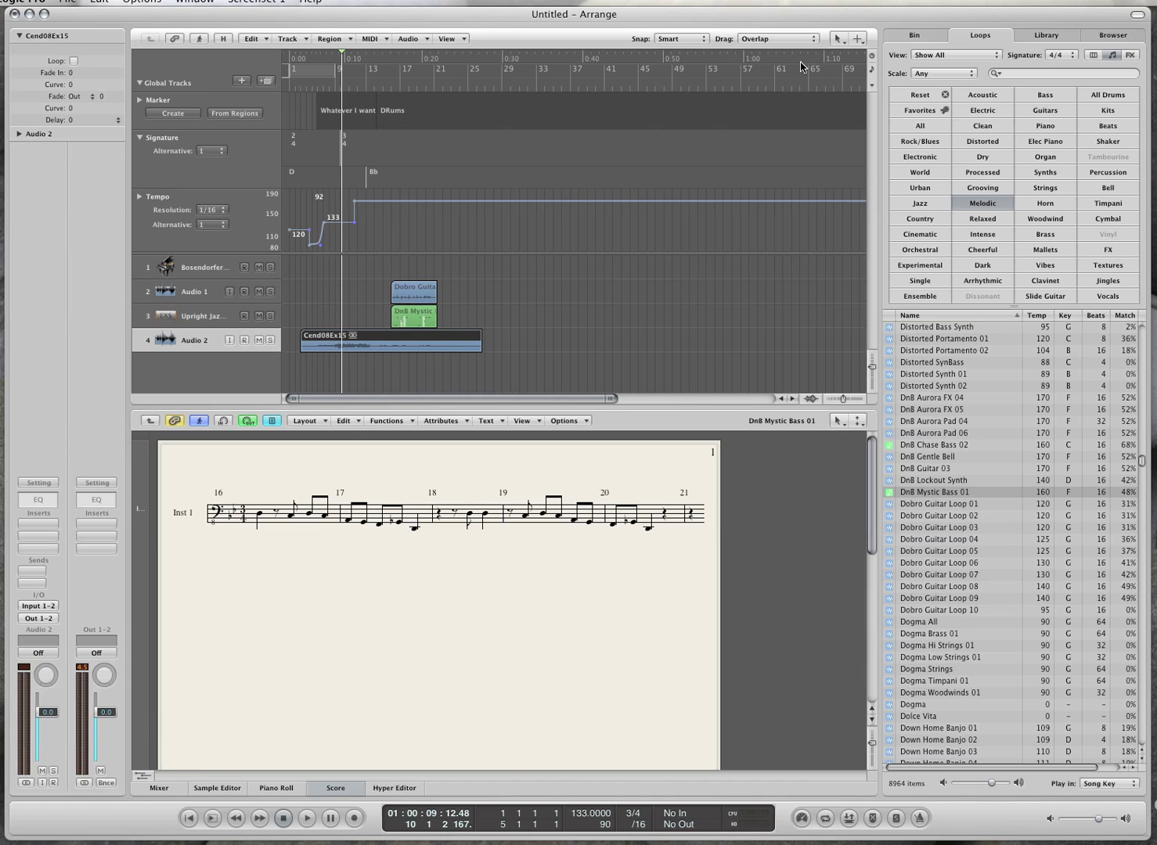
click(856, 40)
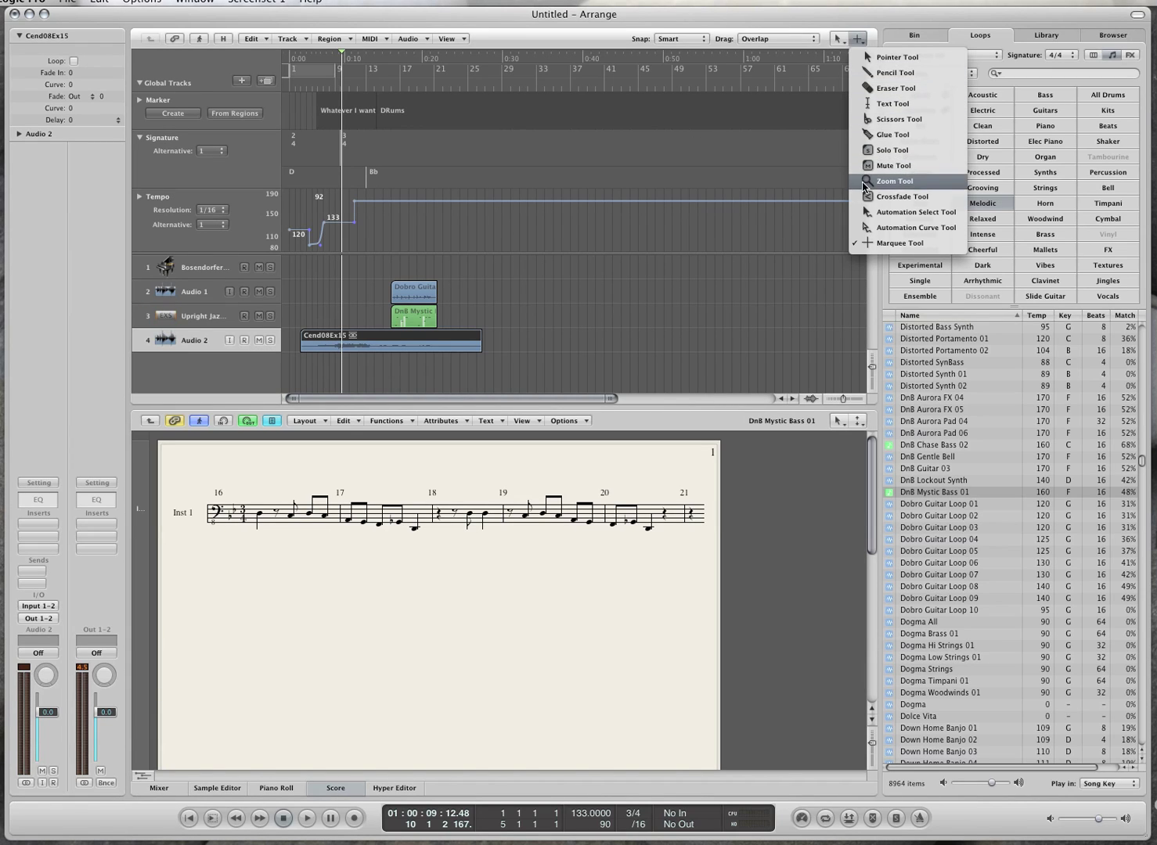
click(867, 197)
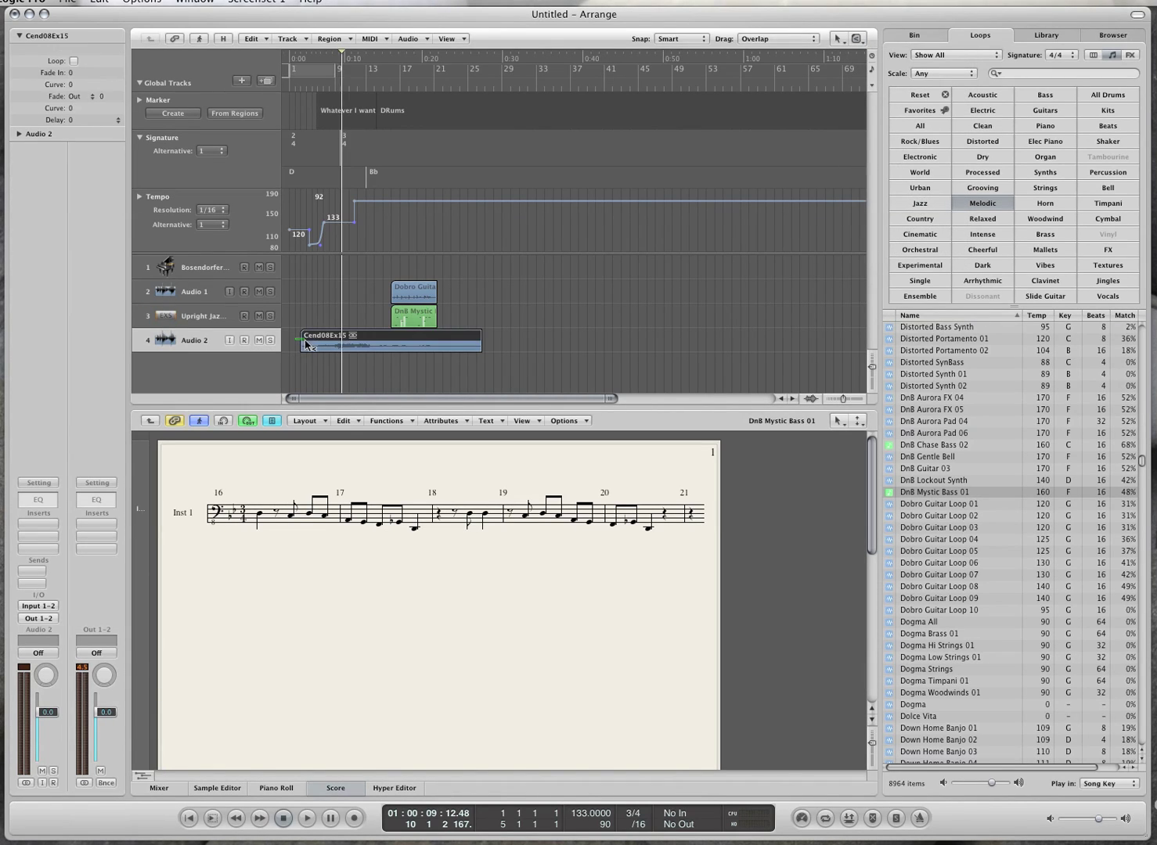
click(315, 325)
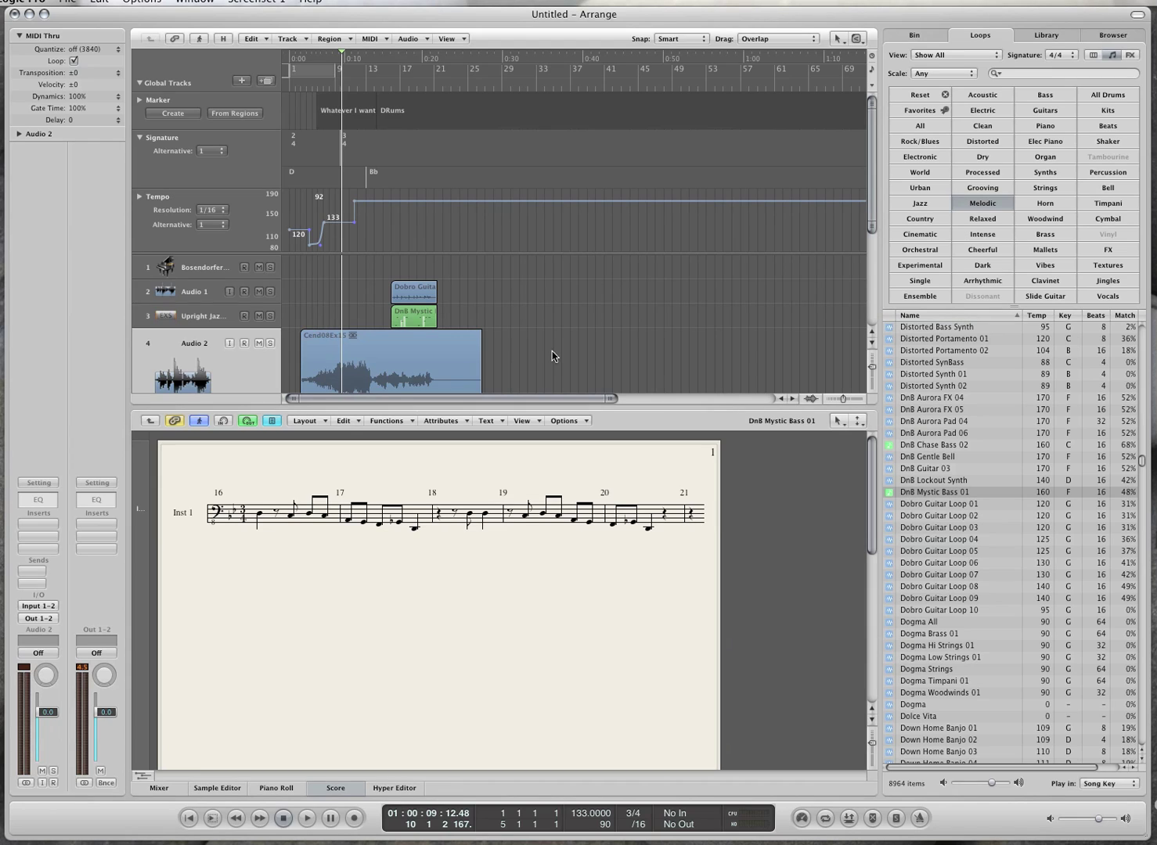
Add the Attention sound on a new track near bar 13 and hide the score editor, media area and global tracks.
scroll(521, 314, down, 3)
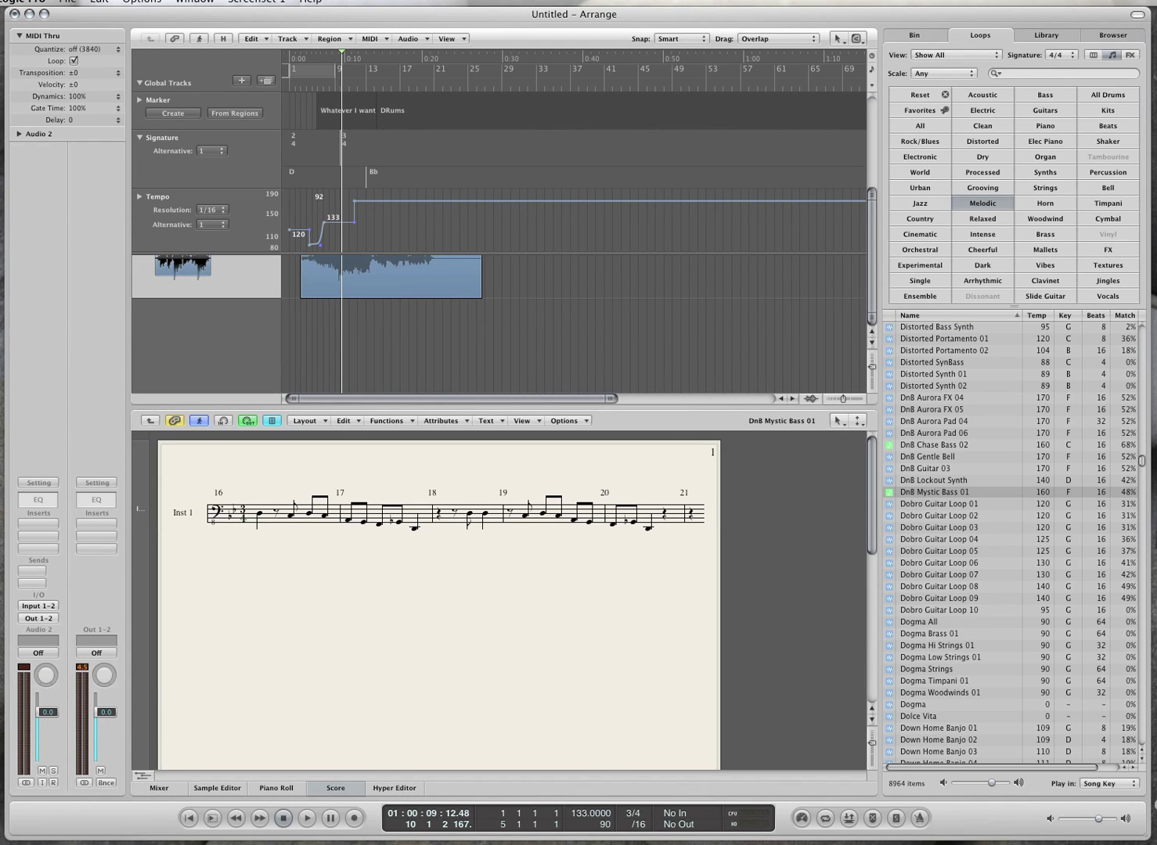
drag(1095, 592, 369, 341)
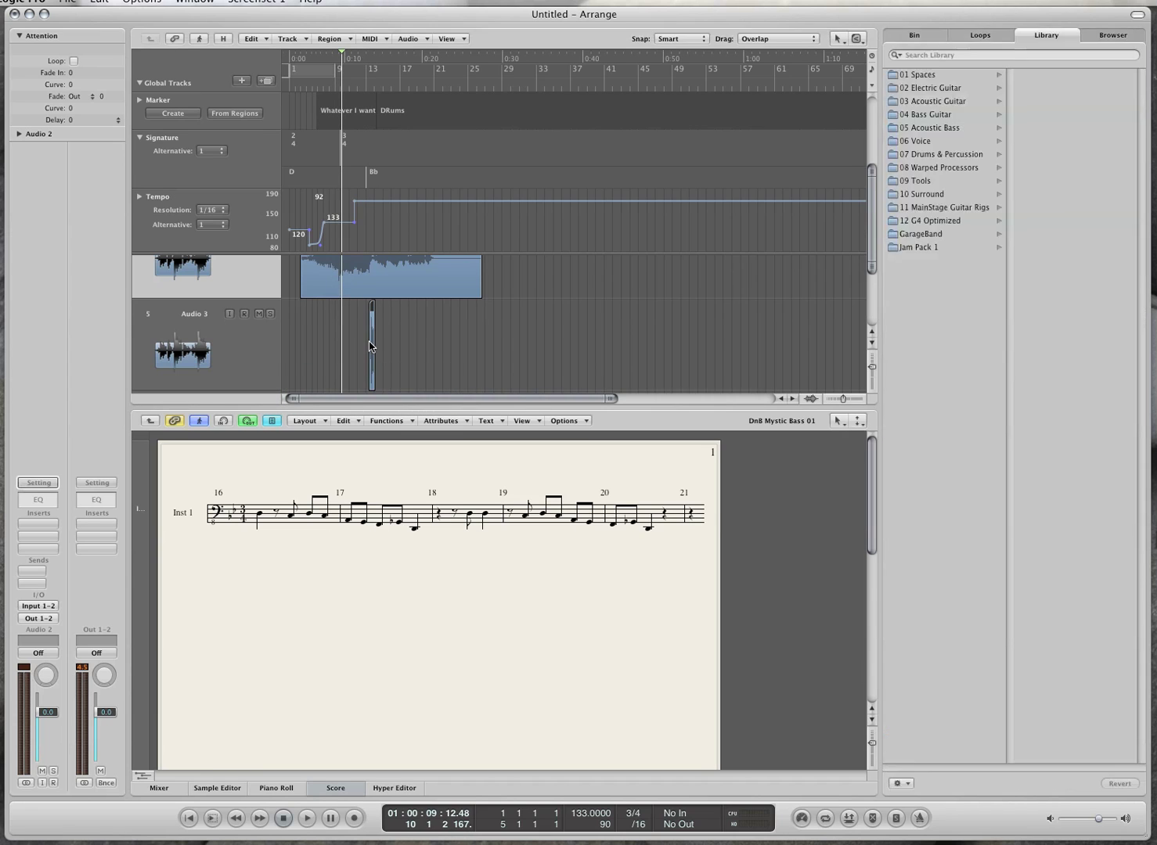
click(497, 284)
key(n)
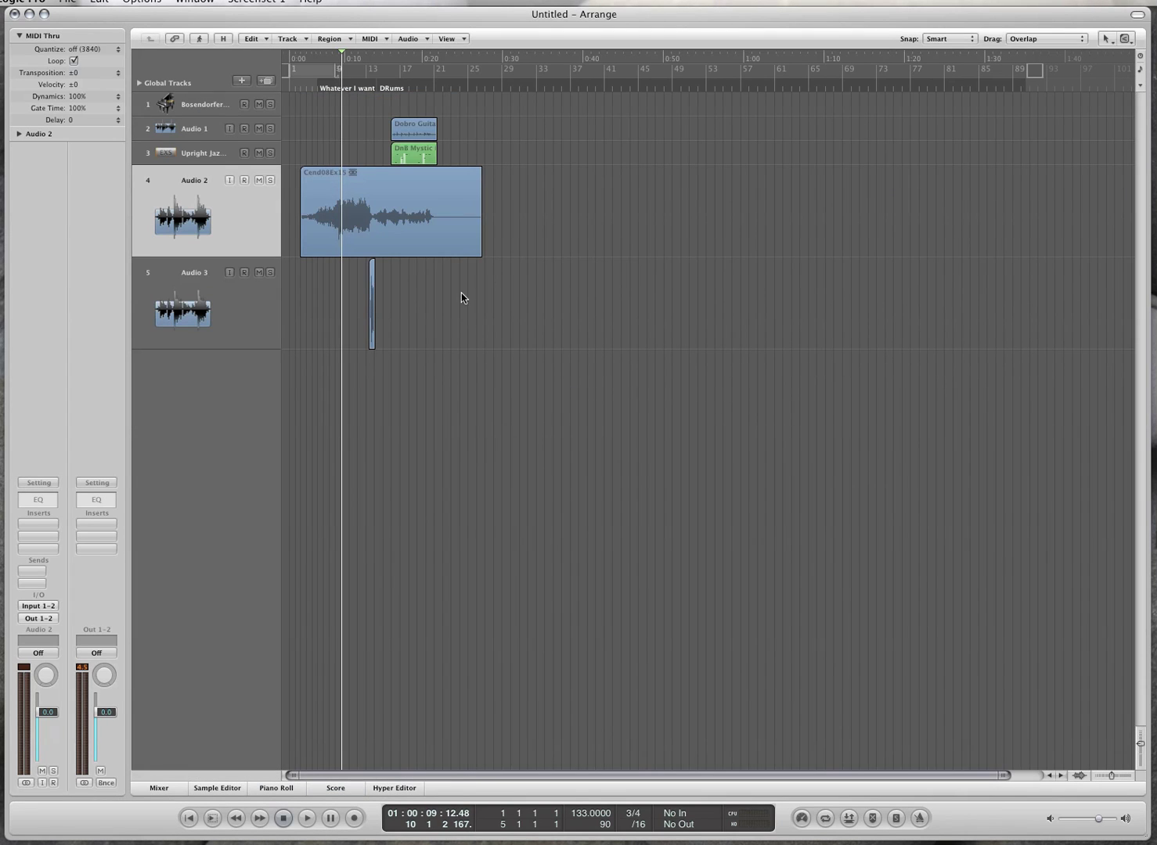
Move the Attention region on the Audio 3 track to just before bar 11.
key(super+Right)
key(super+Right)
key(super+Right)
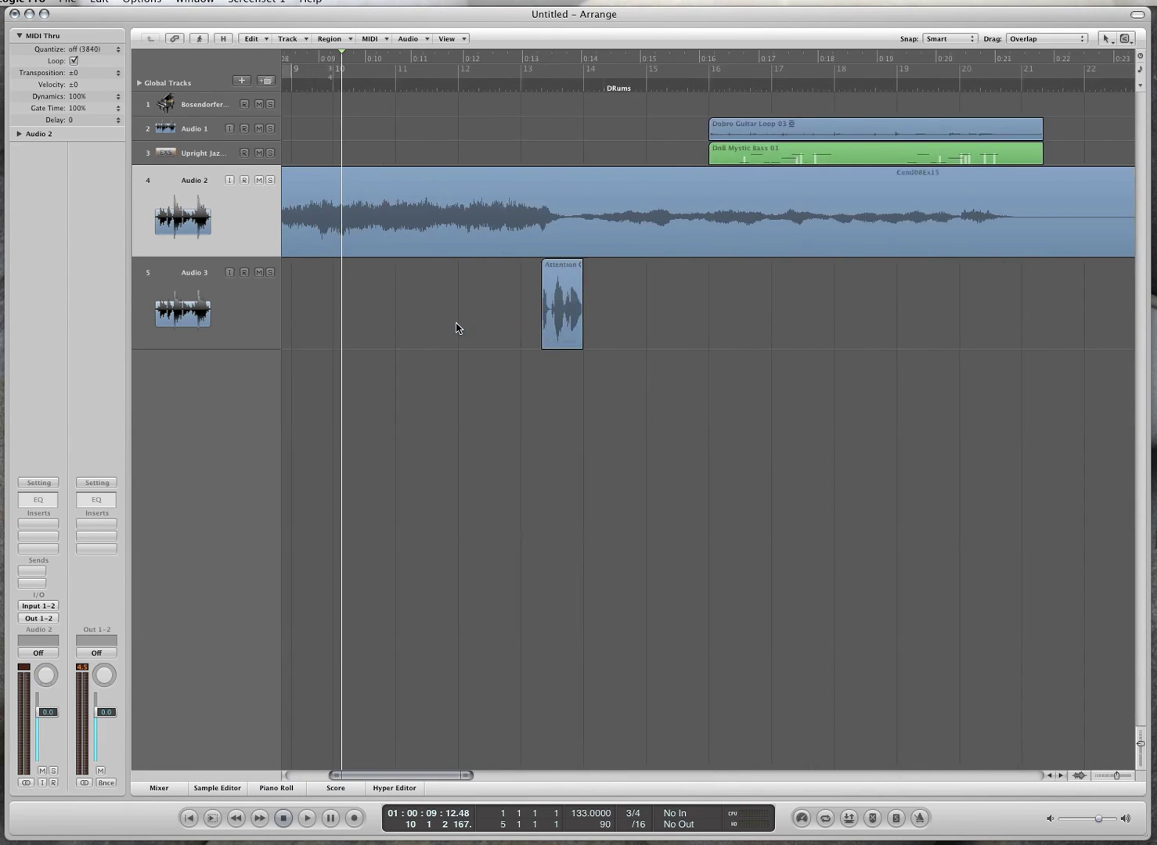
drag(784, 306, 470, 302)
Solo the Attention region and play it from just before its start.
key(ctrl+s)
click(428, 85)
key(space)
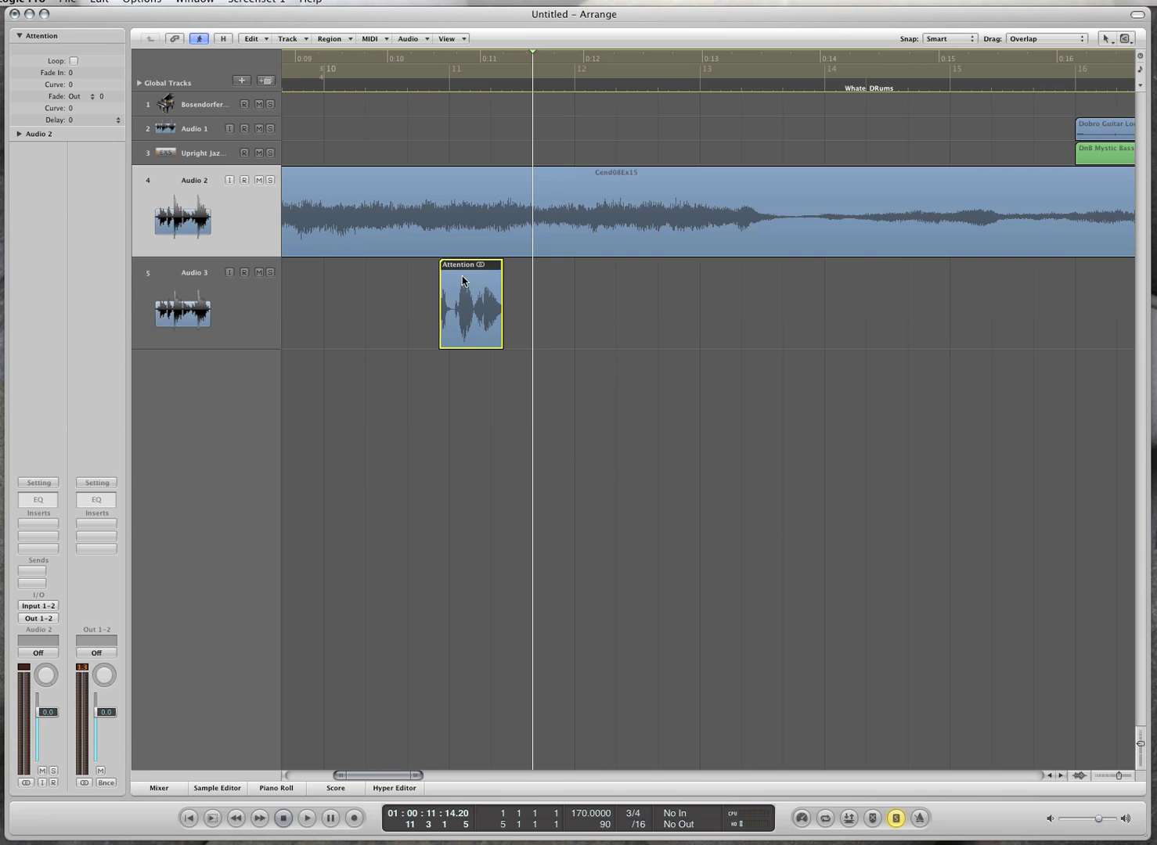
scroll(476, 274, left, 5)
scroll(477, 271, left, 10)
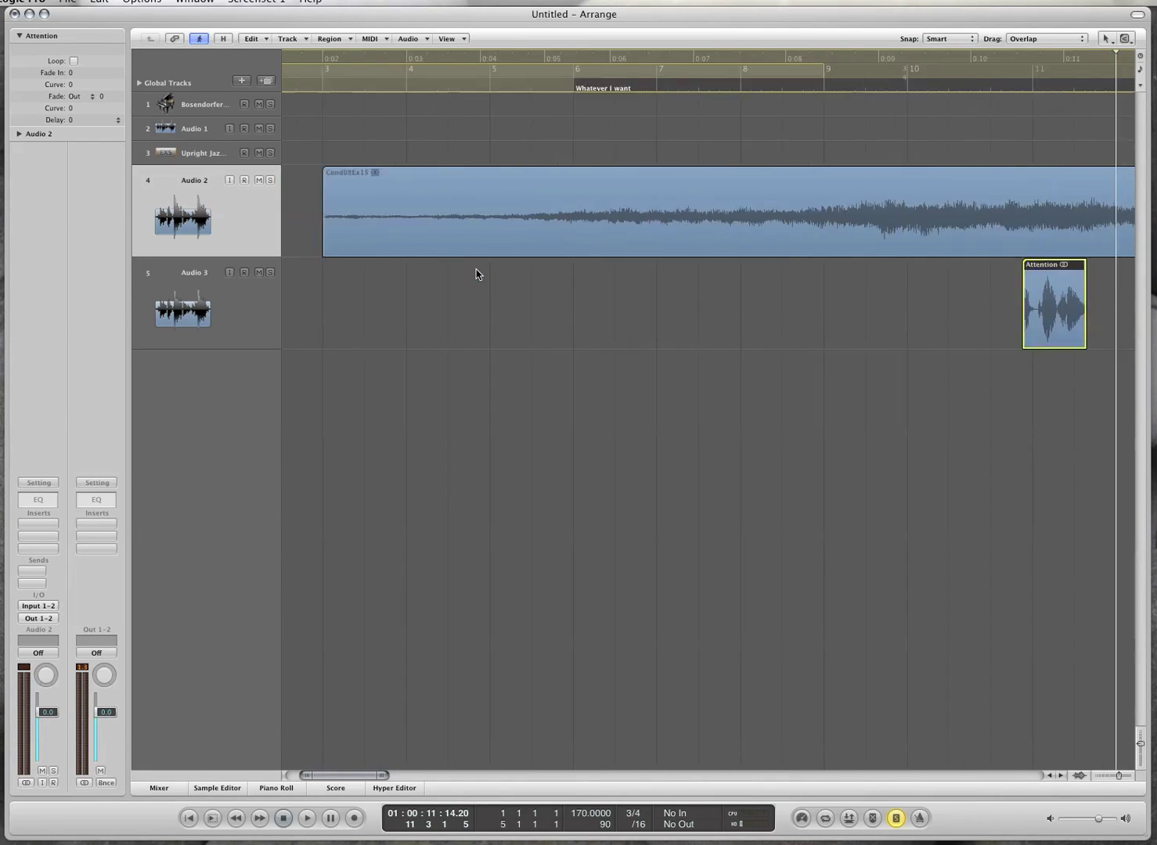
click(509, 178)
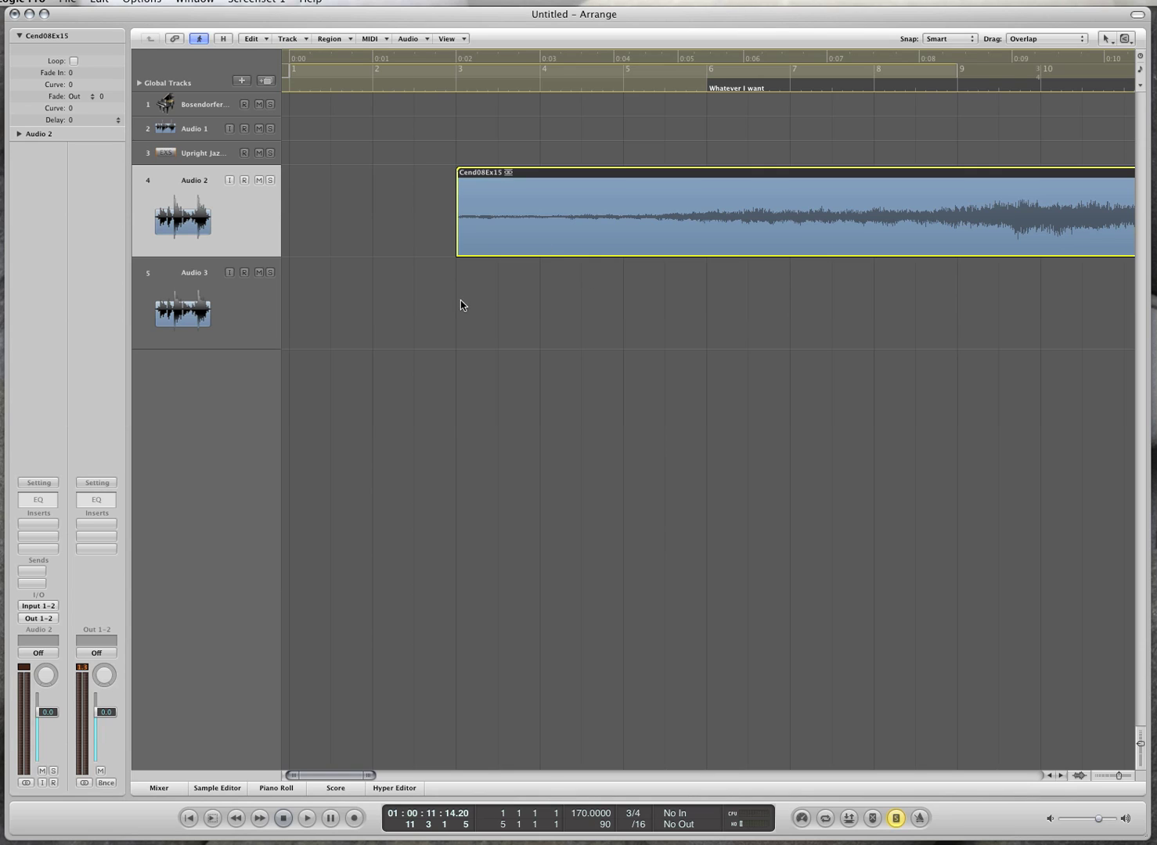
key(super+v)
Draw a fade-out of 480 on the end of the Attention region with the Crossfade Tool and play it back.
click(731, 317)
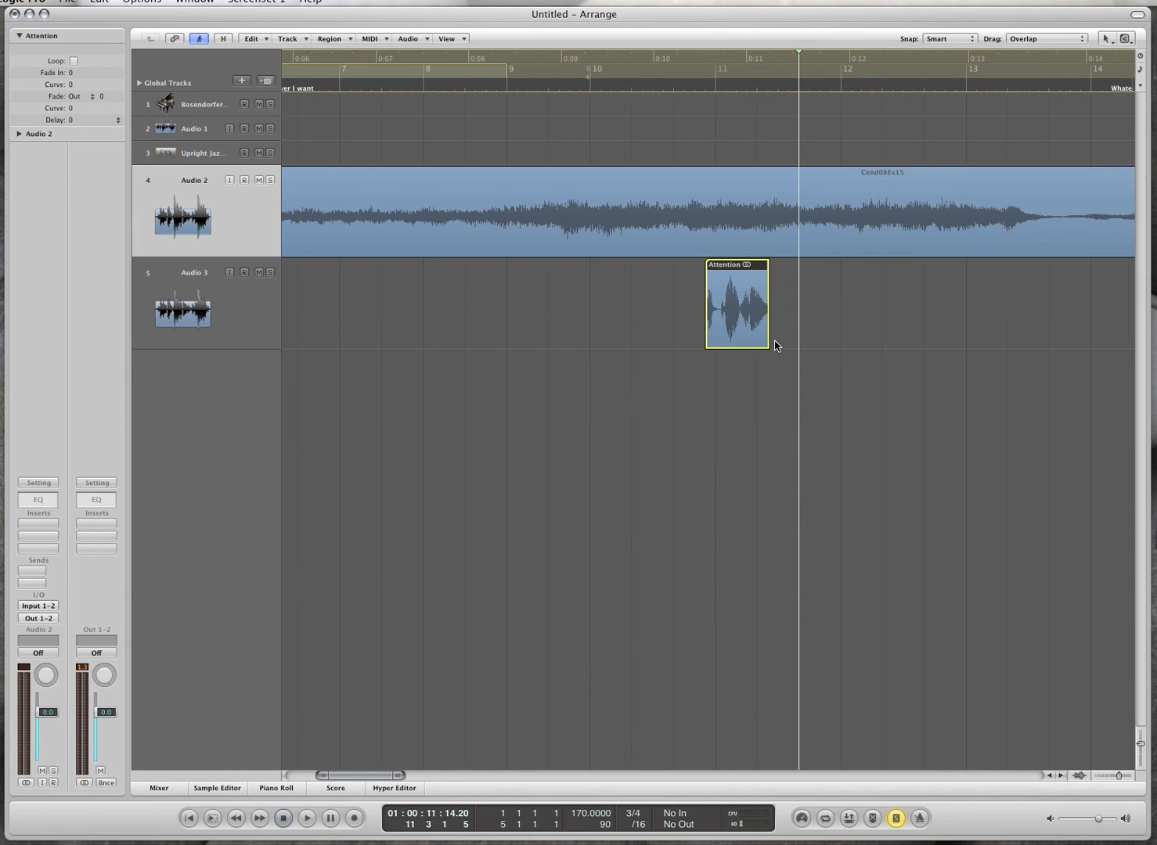
click(1126, 41)
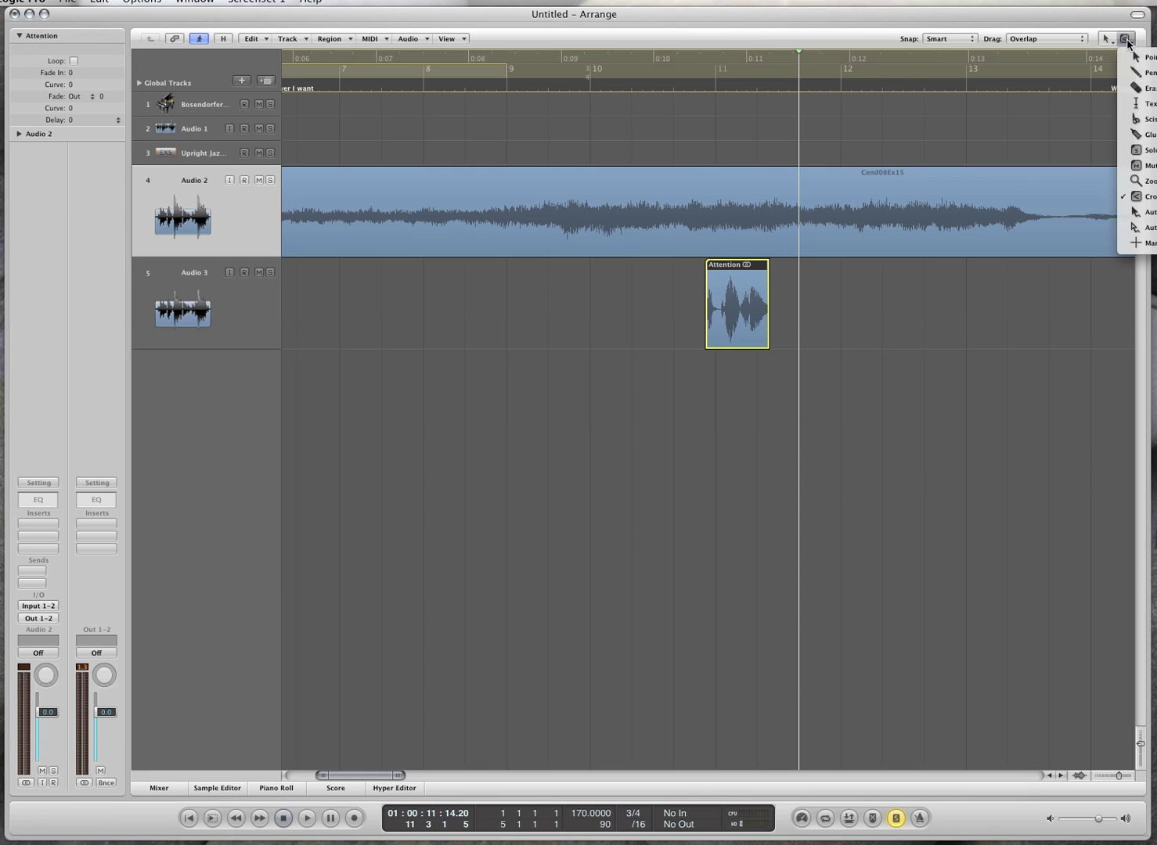
click(1147, 197)
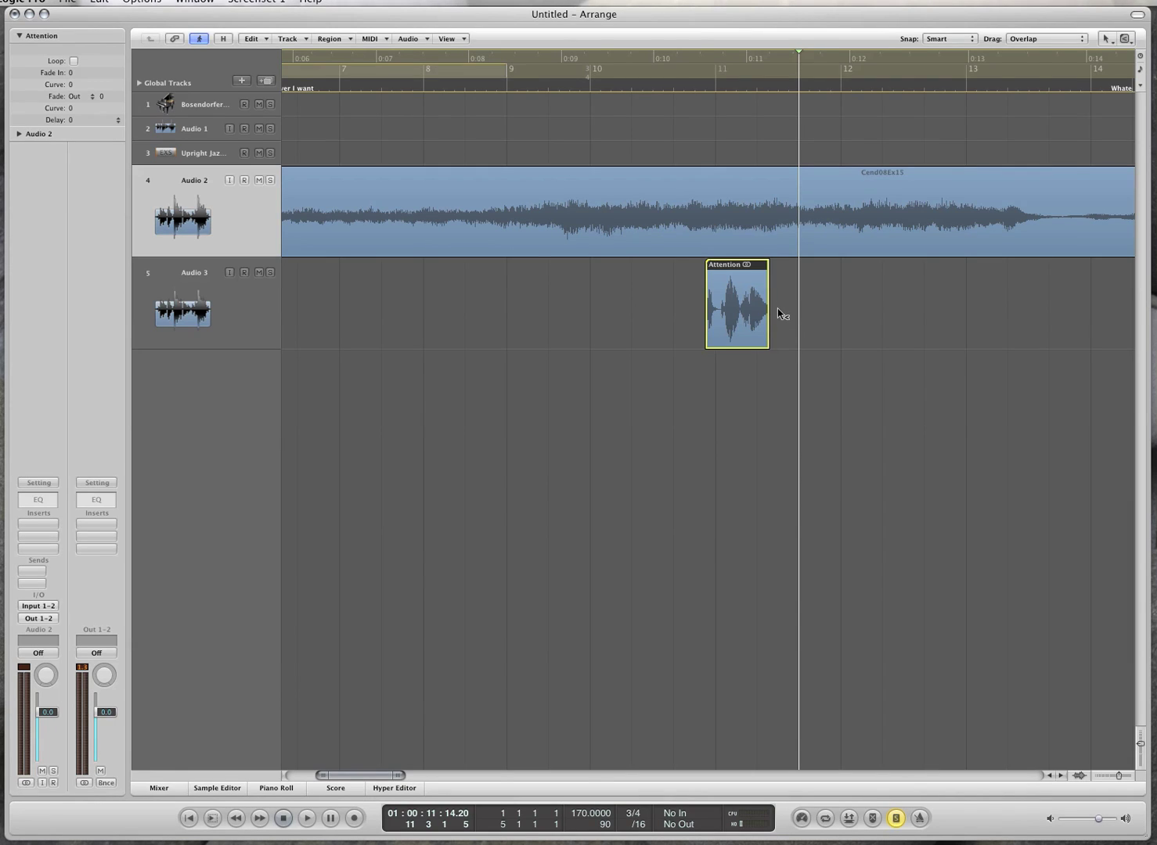
drag(777, 312, 726, 321)
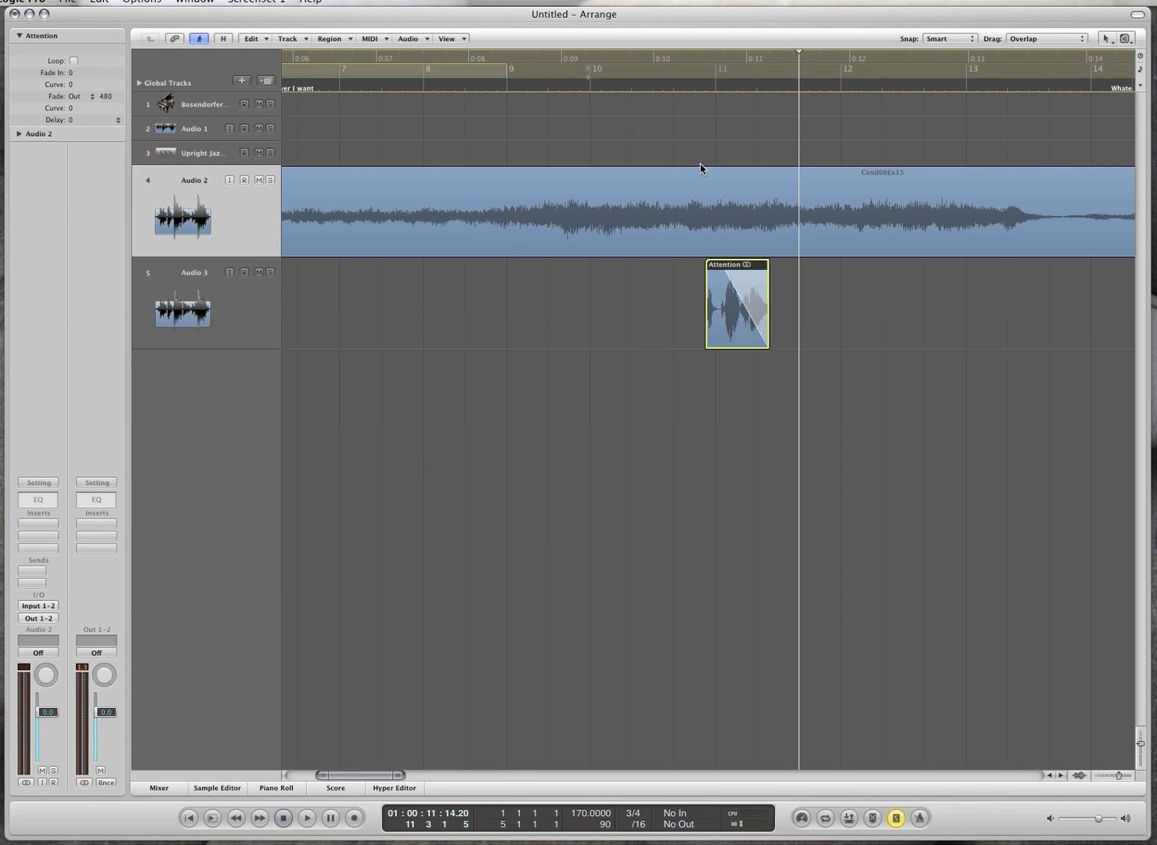
click(681, 85)
key(space)
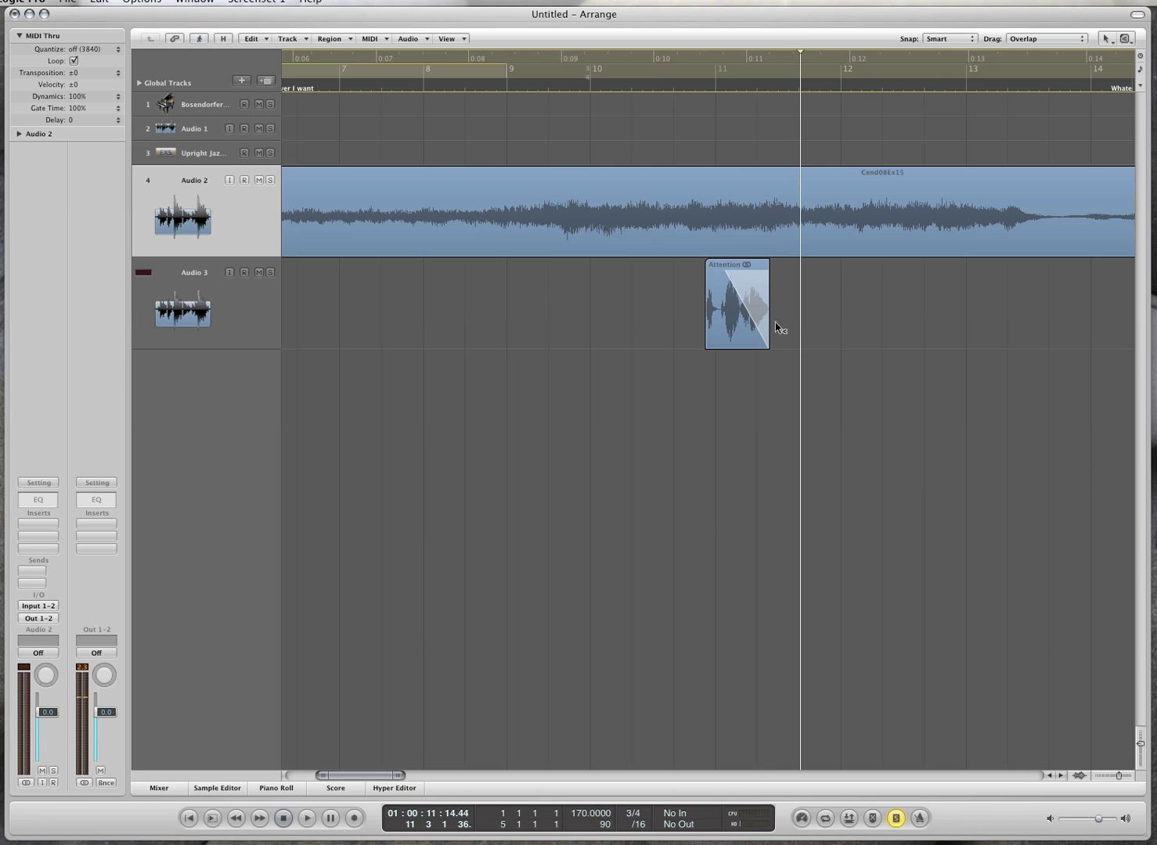
Extend the Attention region's fade-out to 608 with the Crossfade Tool and listen to it.
drag(775, 323, 713, 332)
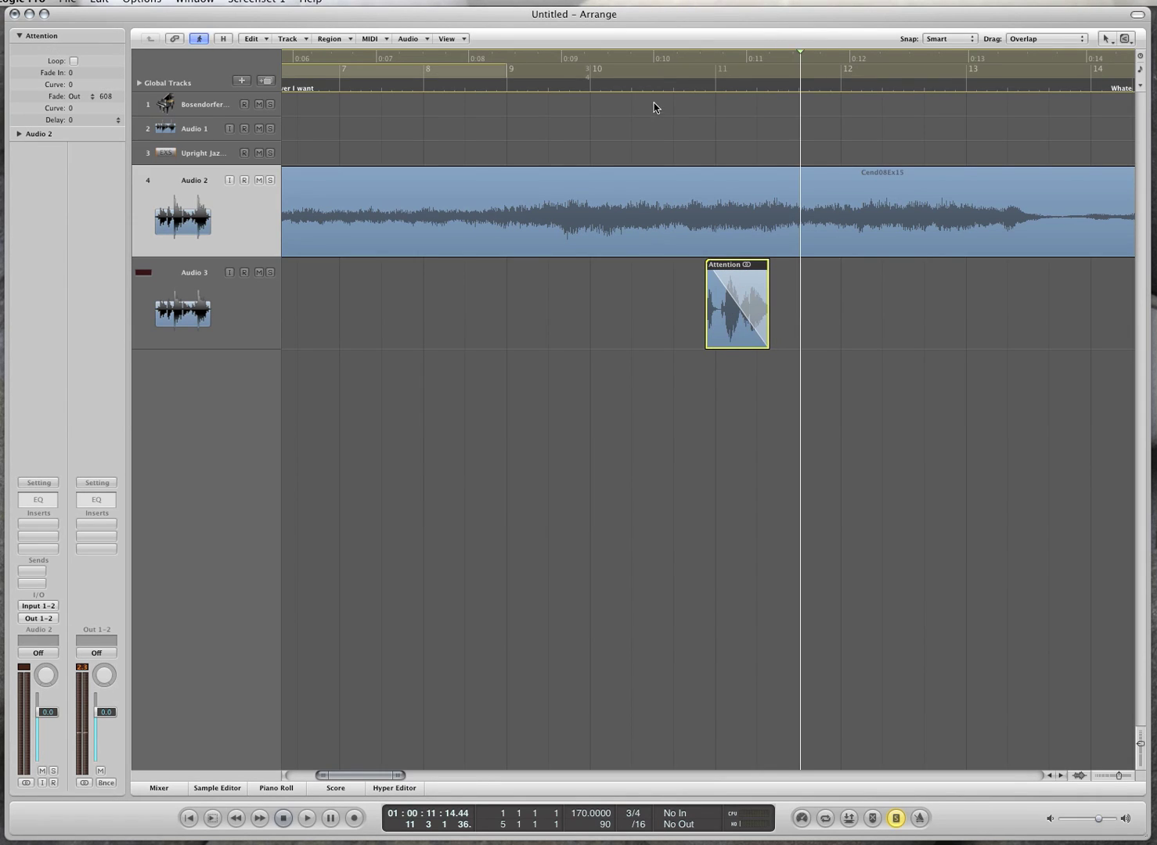
click(664, 85)
key(space)
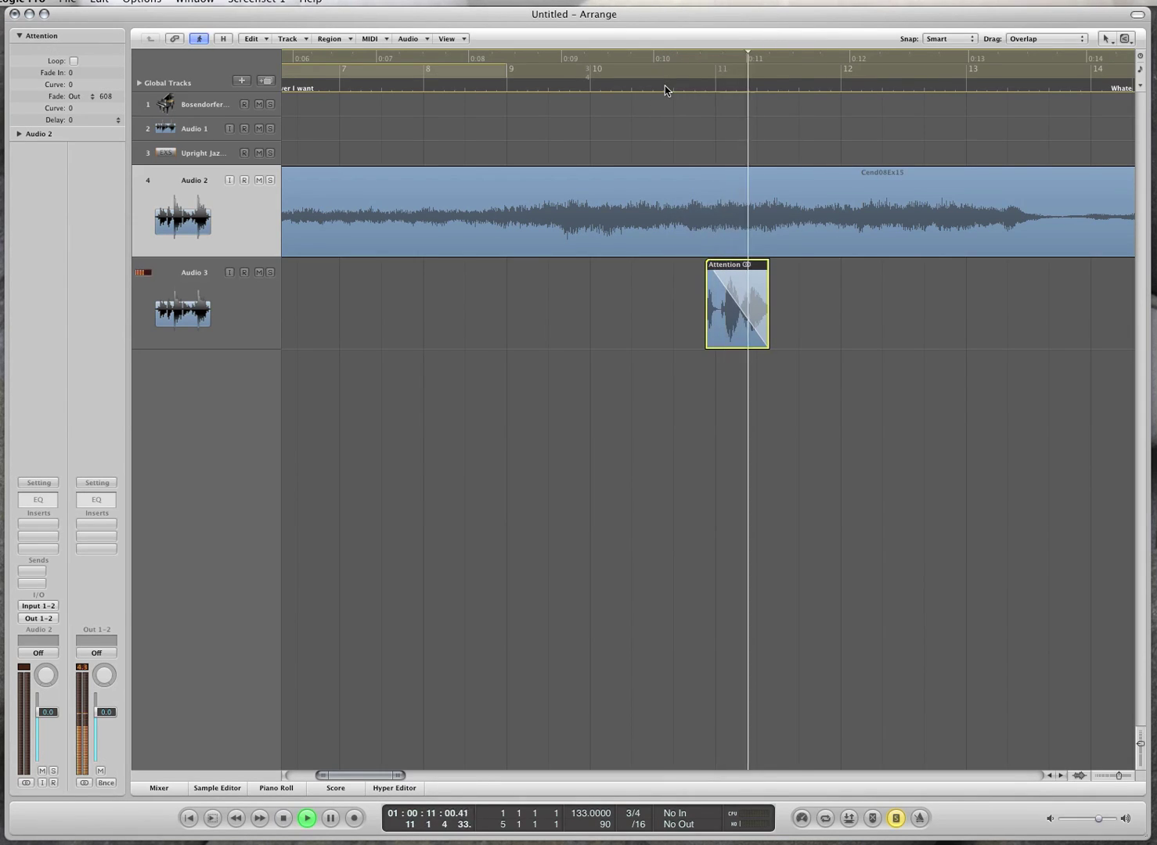
Draw a fade-in of 591 on the start of the Attention region with the Crossfade Tool and play it back.
click(692, 317)
drag(698, 317, 762, 330)
double_click(679, 85)
key(space)
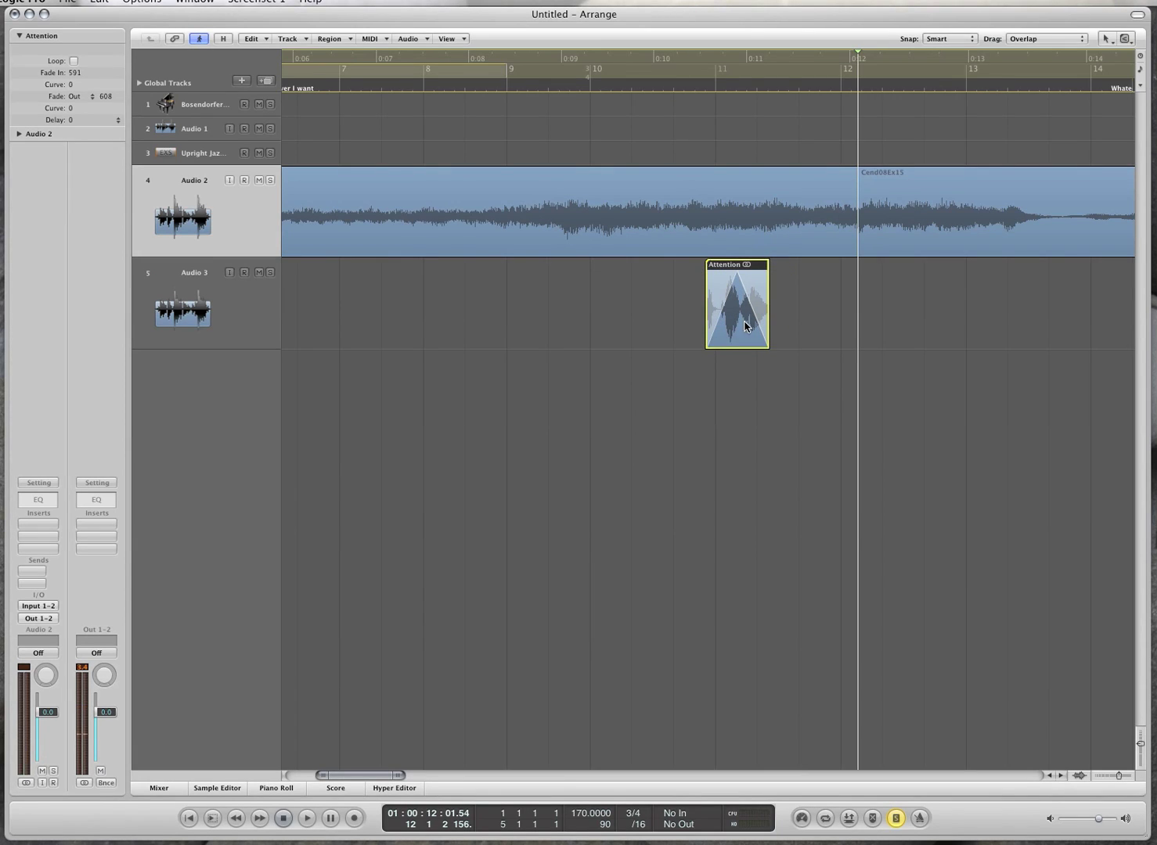
Shorten the Attention region's fade-out to 130 with the Crossfade Tool and play the region from just before its start.
drag(801, 320, 762, 324)
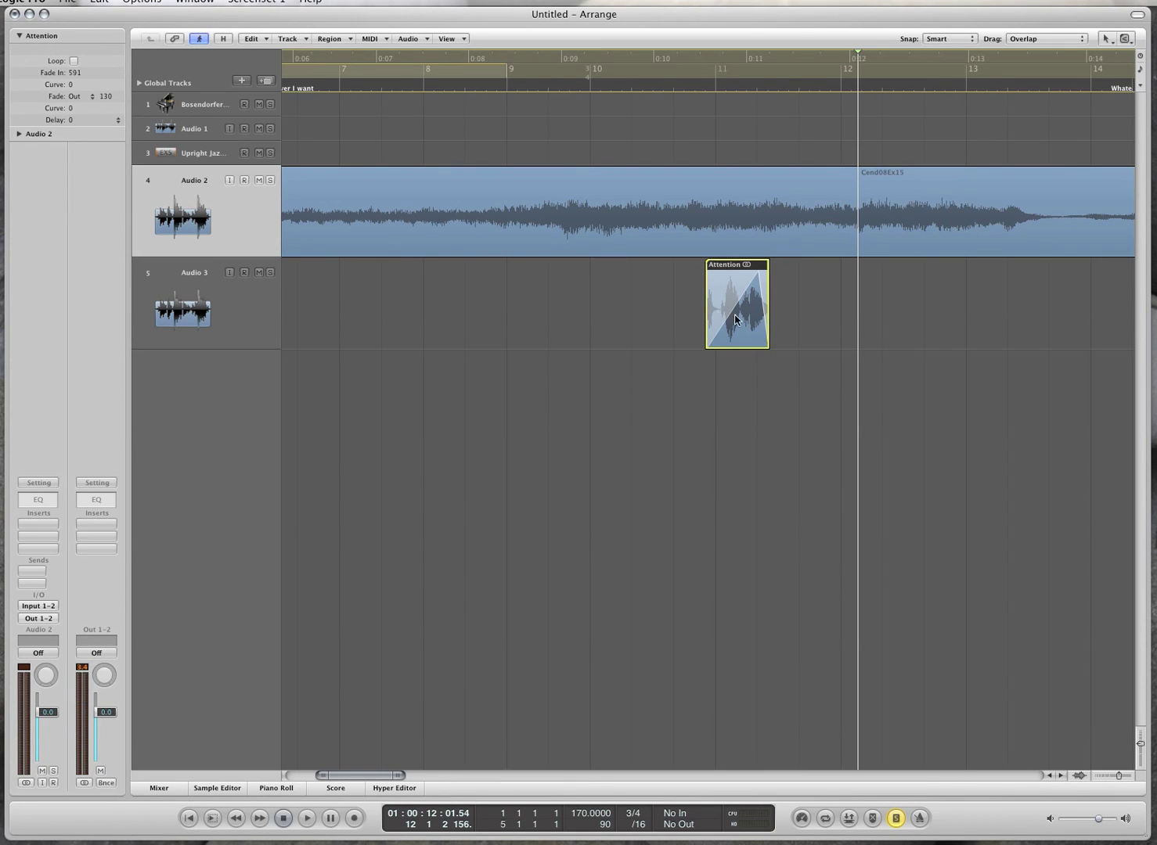
click(696, 85)
key(space)
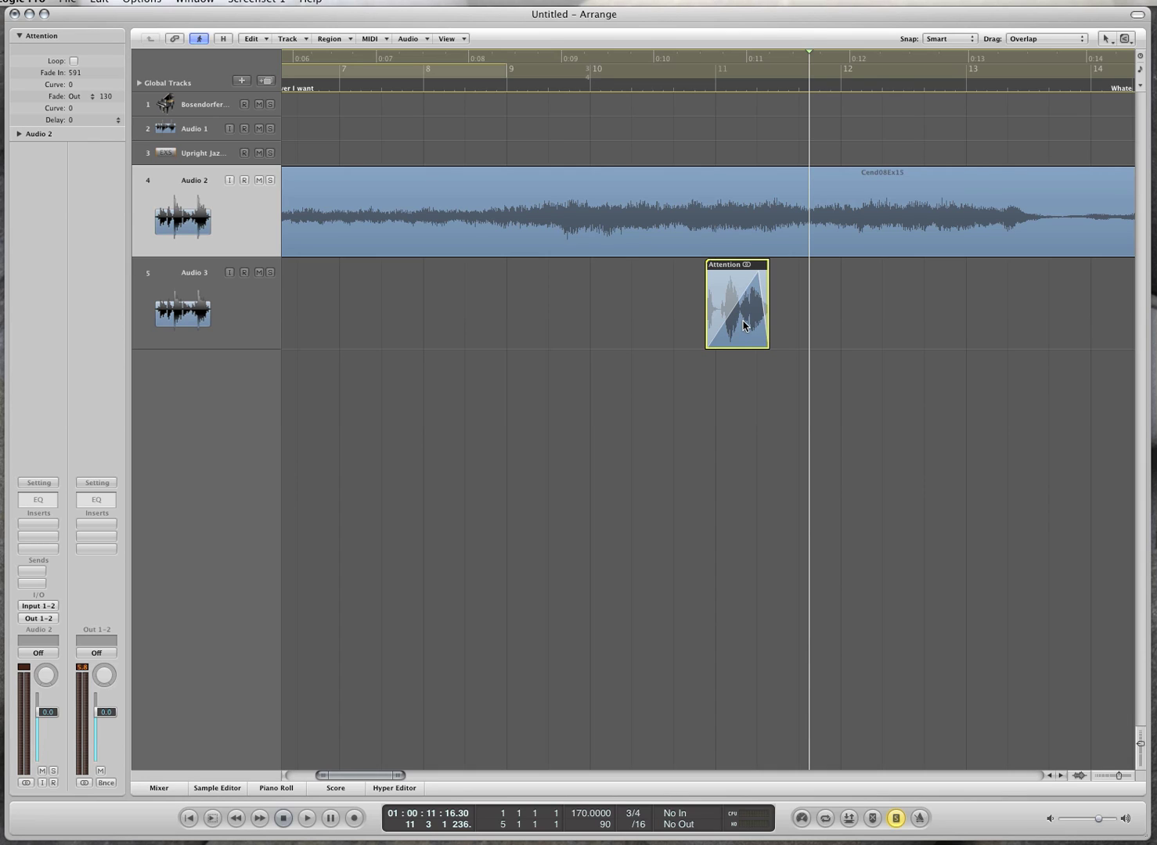
Bend the Attention region's fade-in curve to -85 and its fade-out curve to -40, and listen to the region.
ctrl+shift+drag(744, 324, 917, 265)
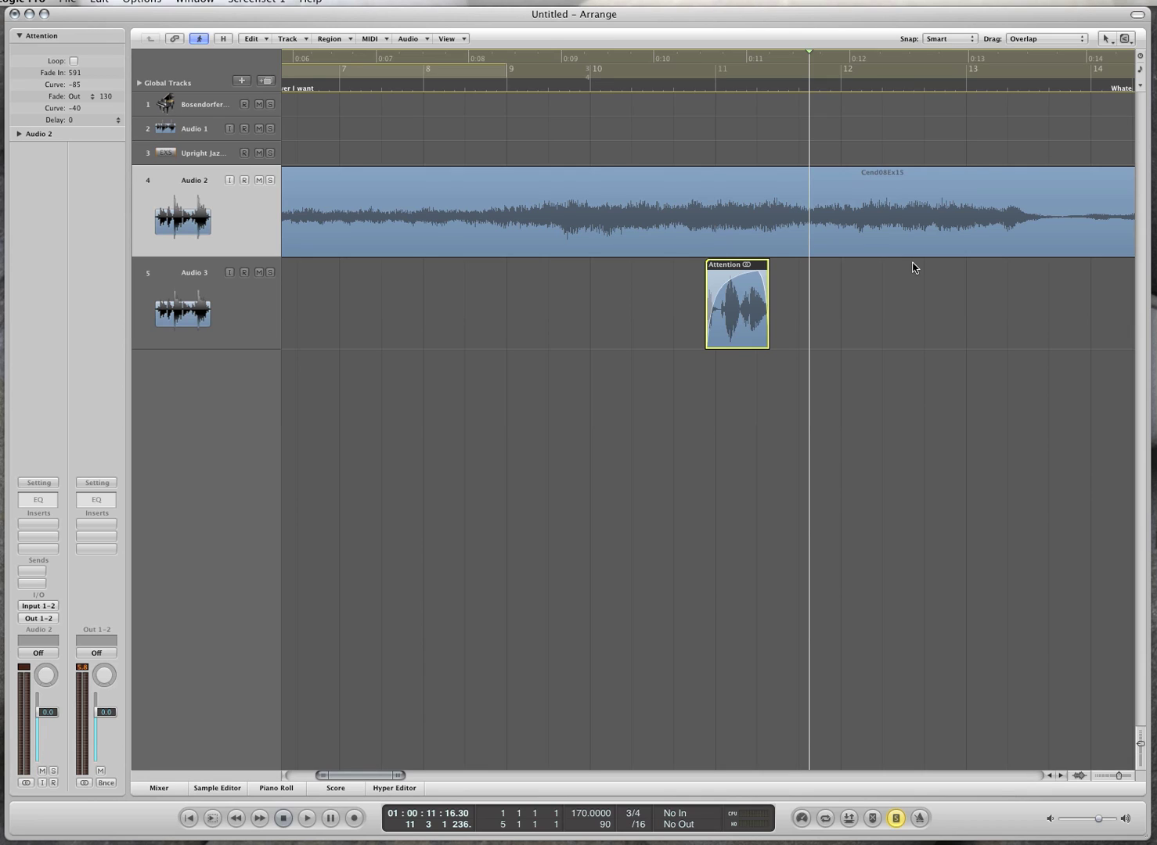
click(876, 305)
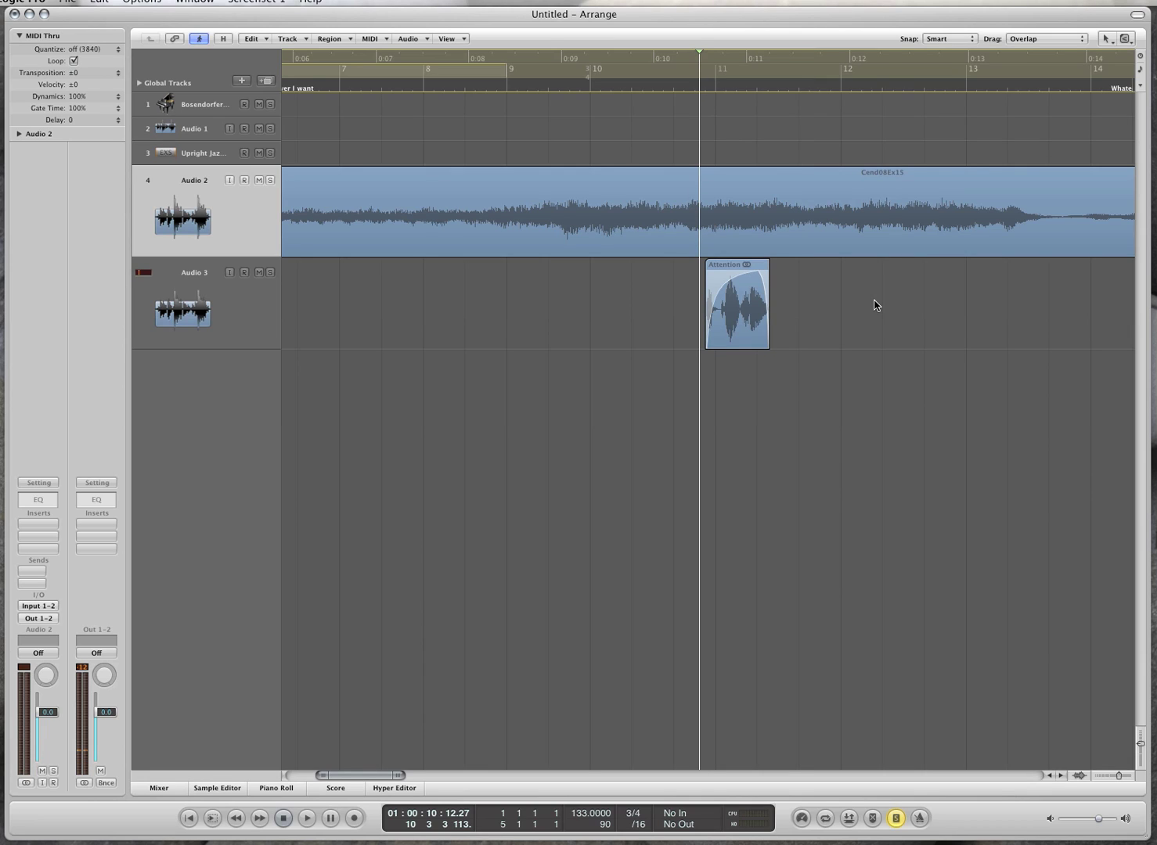
click(709, 304)
key(space)
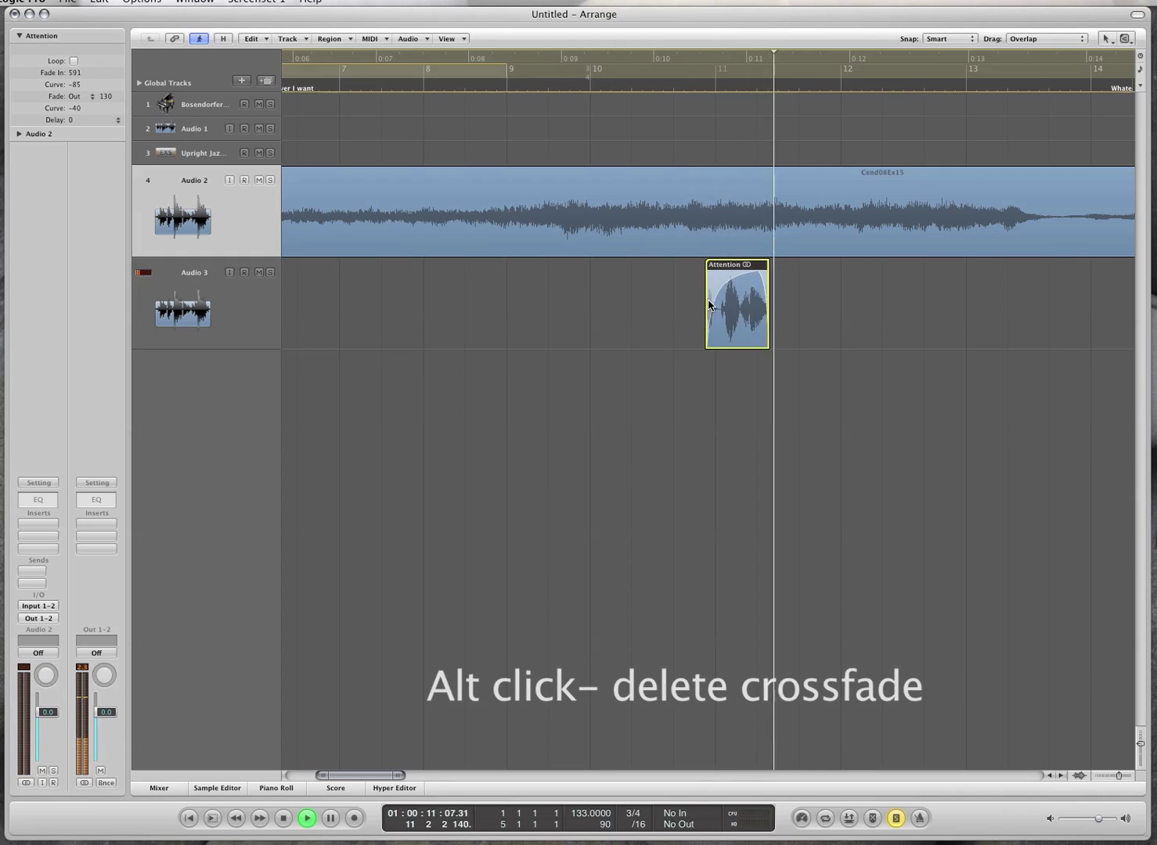
key(space)
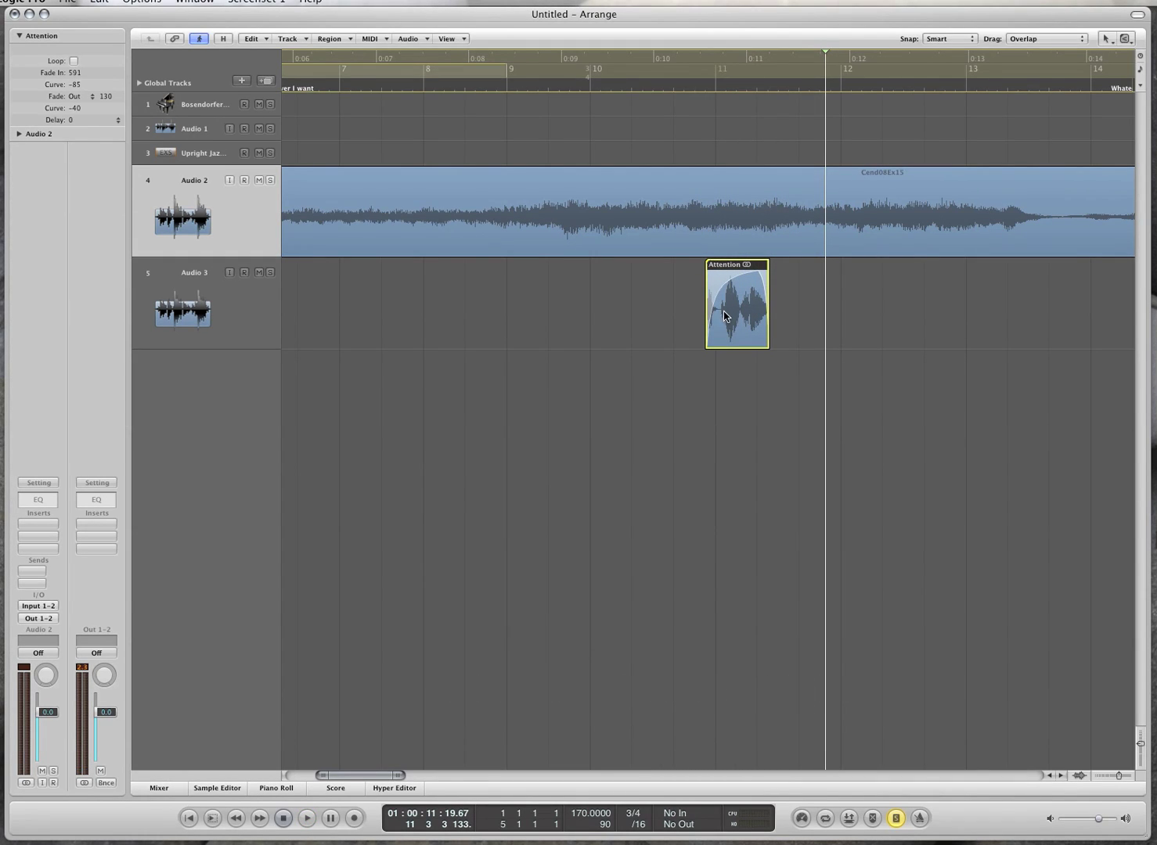
Turn off cycle and solo modes and deselect the Attention region.
key(c)
click(624, 351)
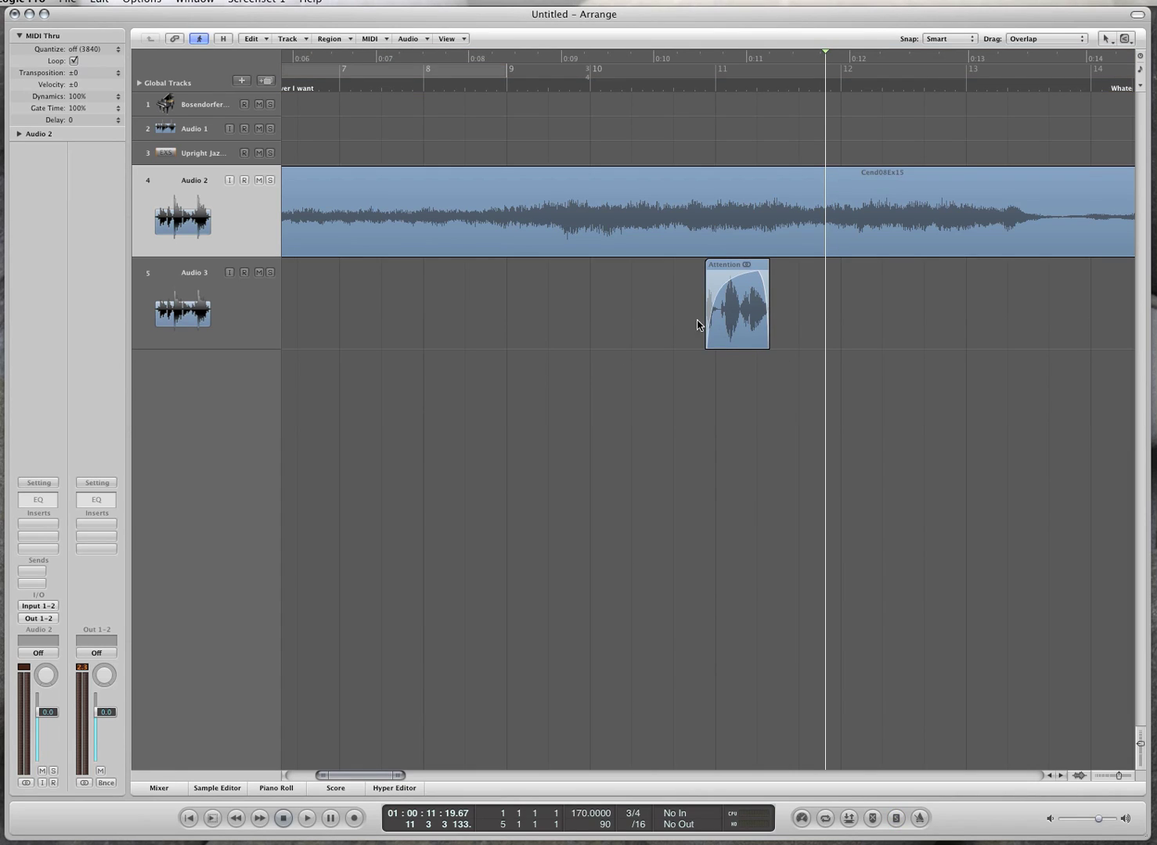
Open the movie Final Mashed.m4v from the Desktop and shrink its window to fit in the empty area below the tracks.
click(142, 2)
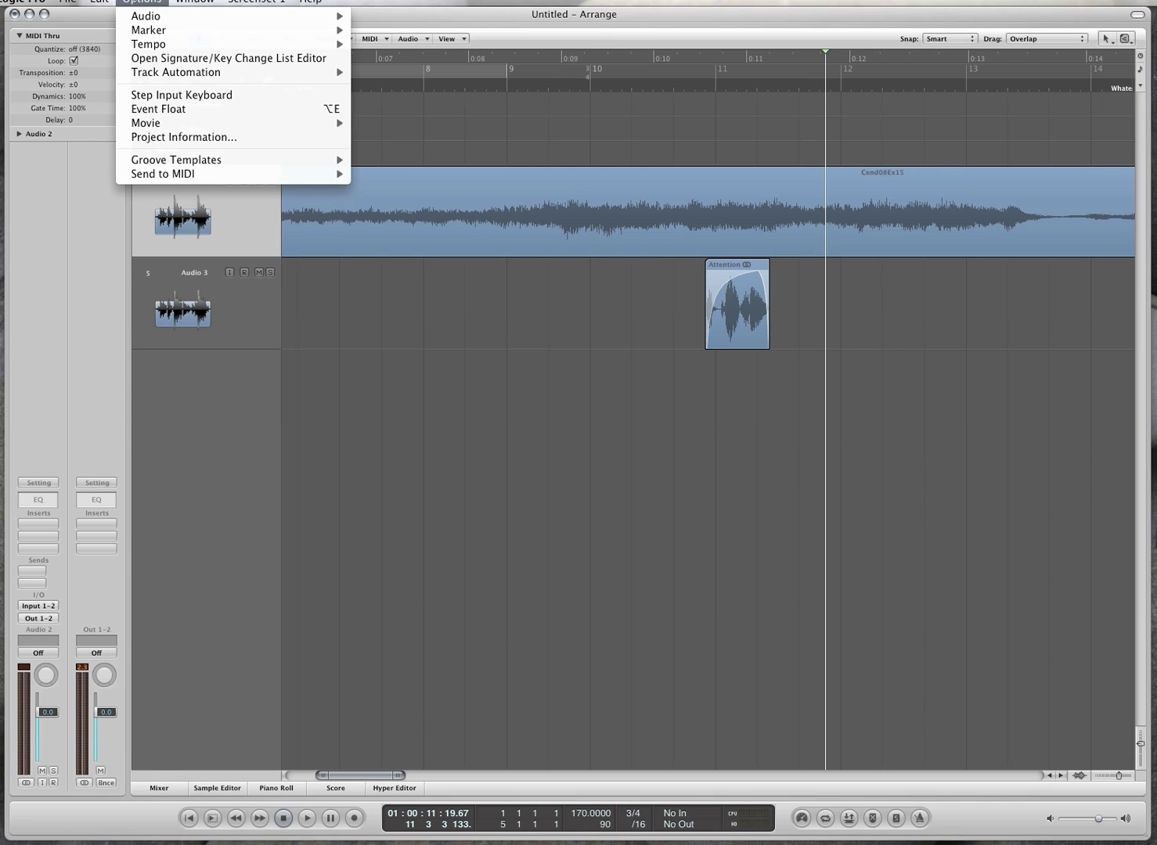
mouse_move(195, 124)
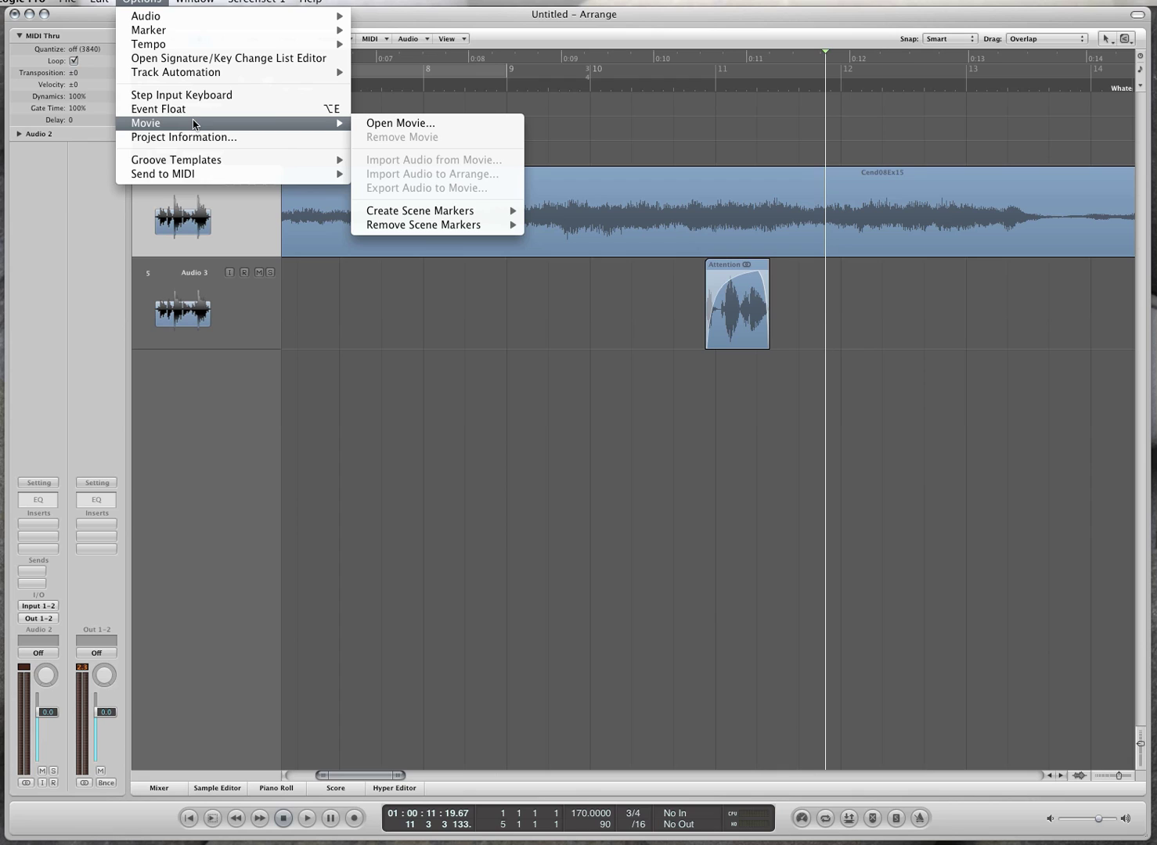
click(396, 119)
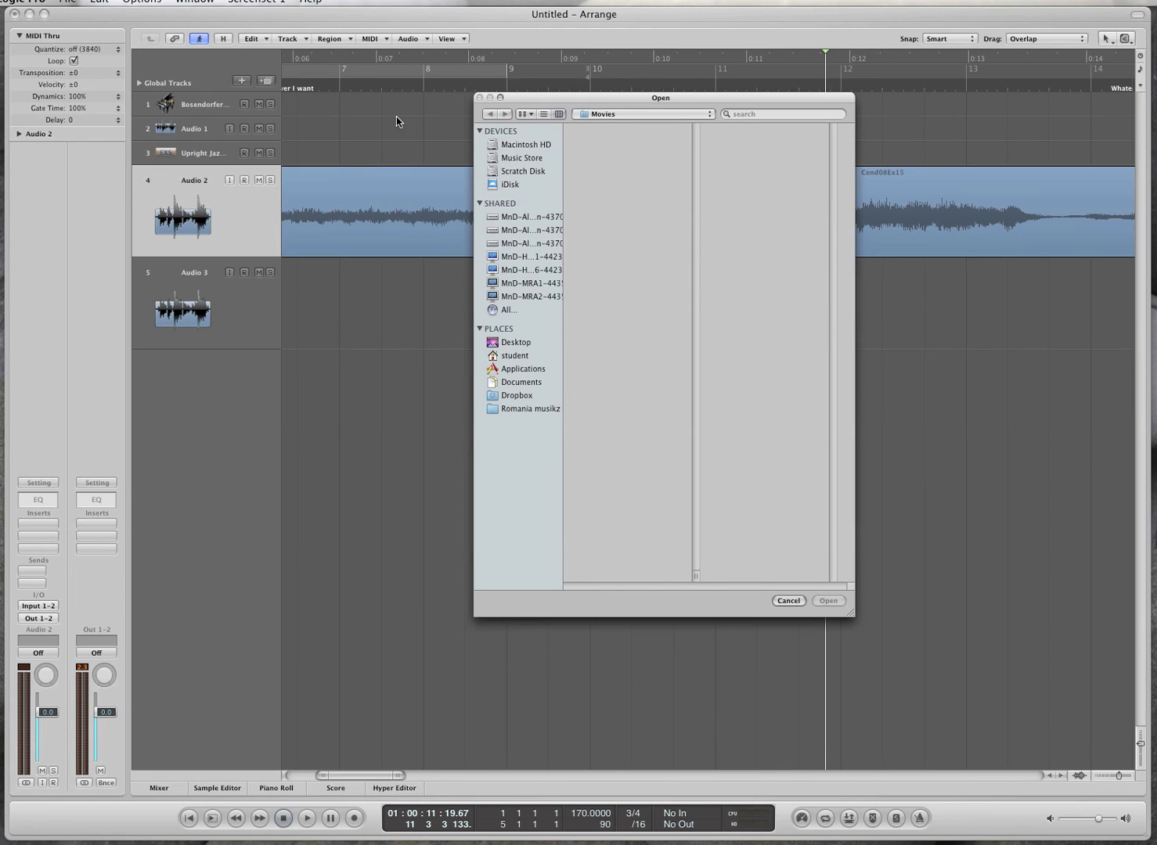
click(526, 342)
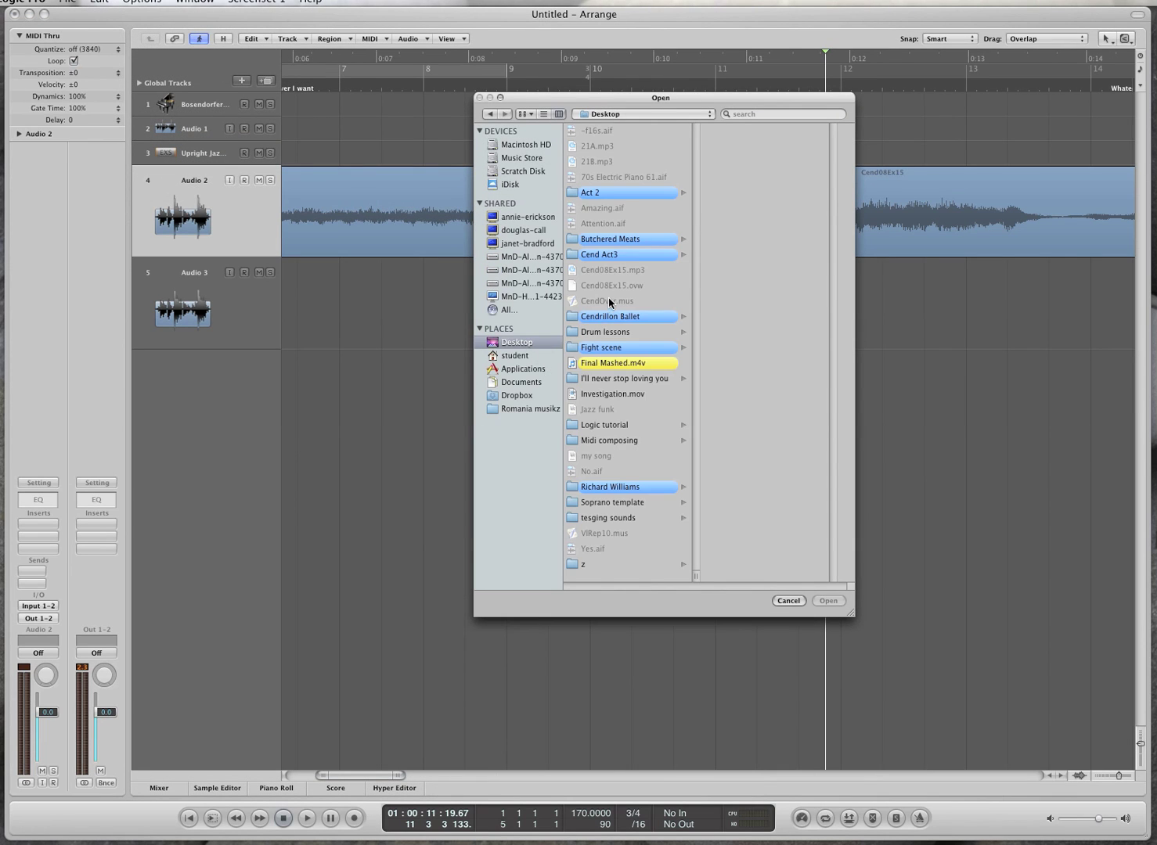
double_click(607, 364)
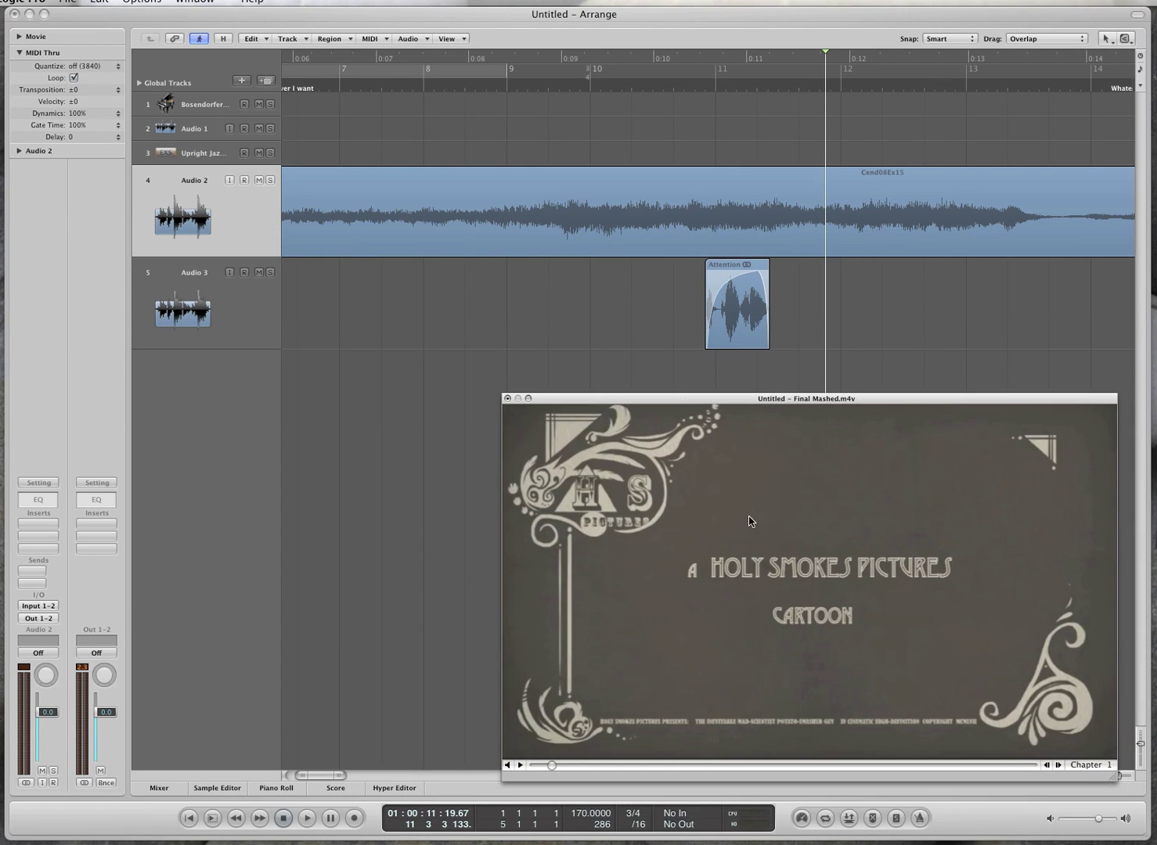
drag(1116, 779, 774, 583)
drag(607, 400, 404, 477)
Delete the Attention region from the Audio 3 track and play the arrangement together with the movie.
click(756, 305)
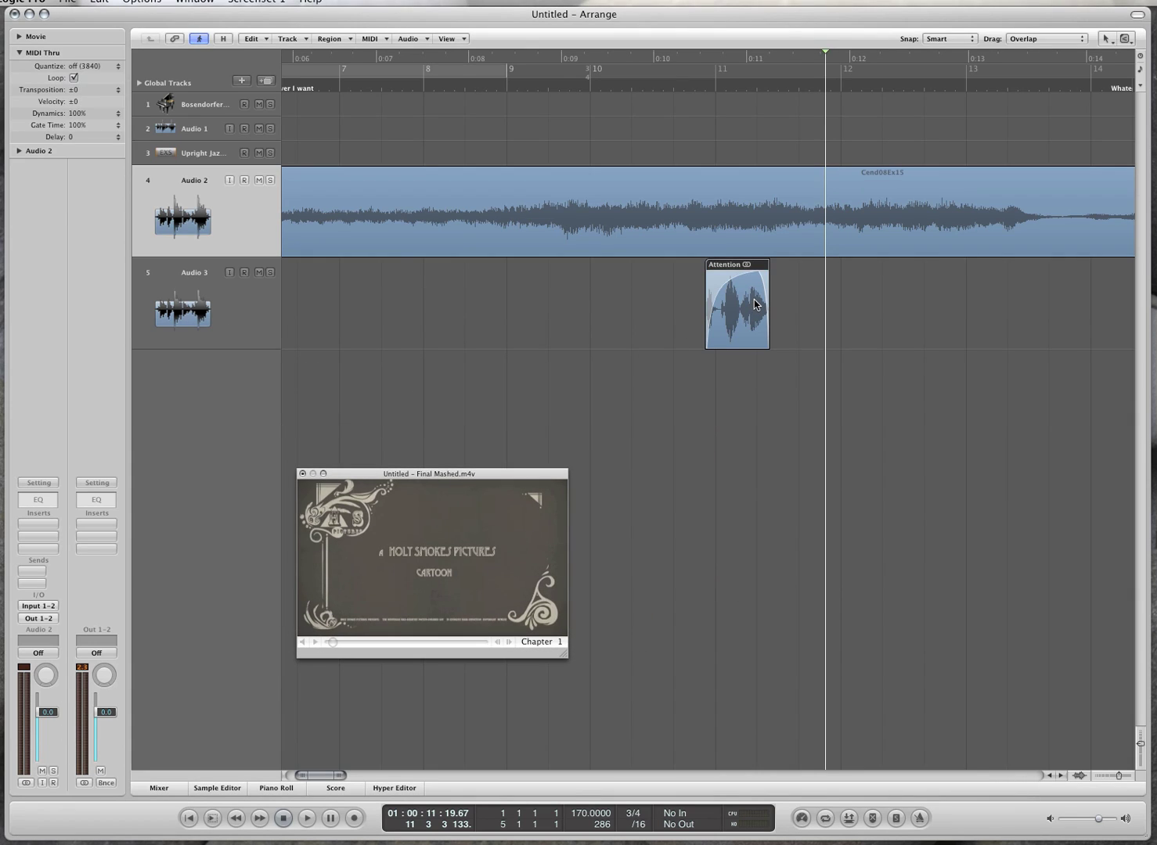
key(Delete)
scroll(753, 304, down, 3)
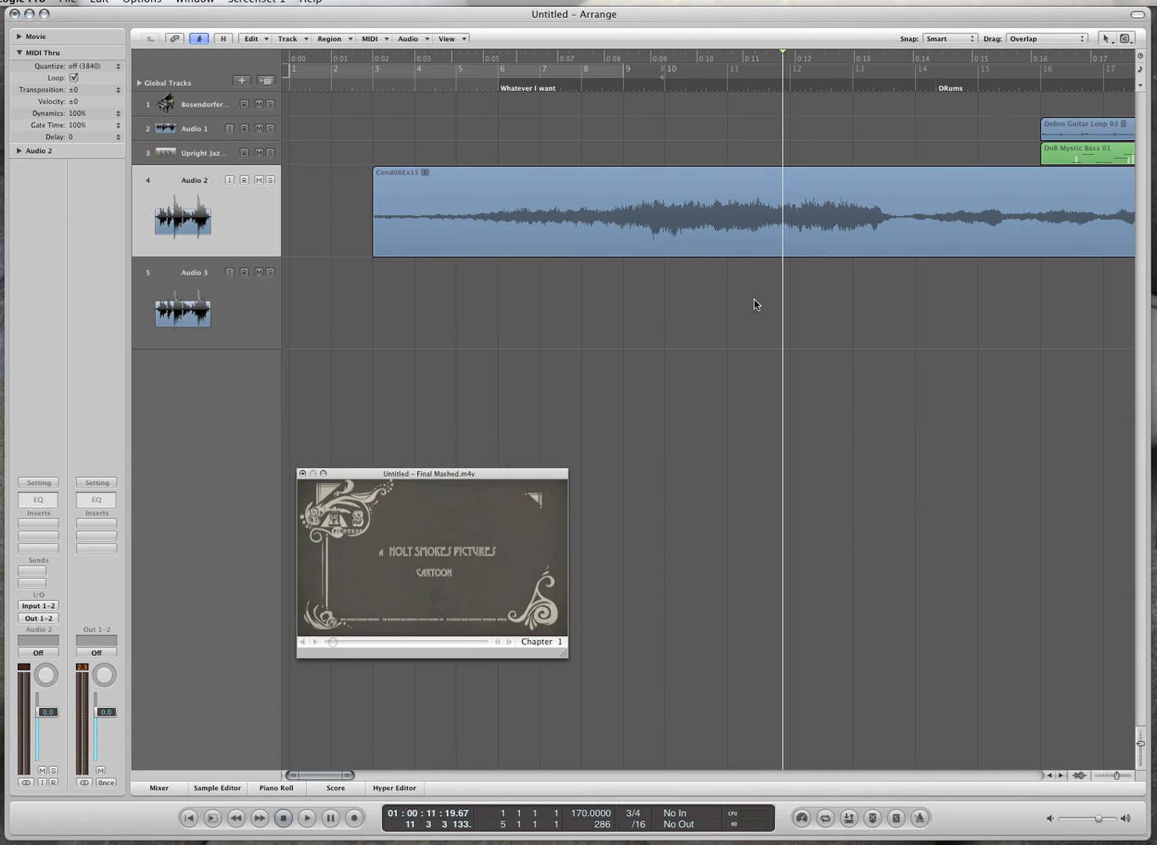
key(space)
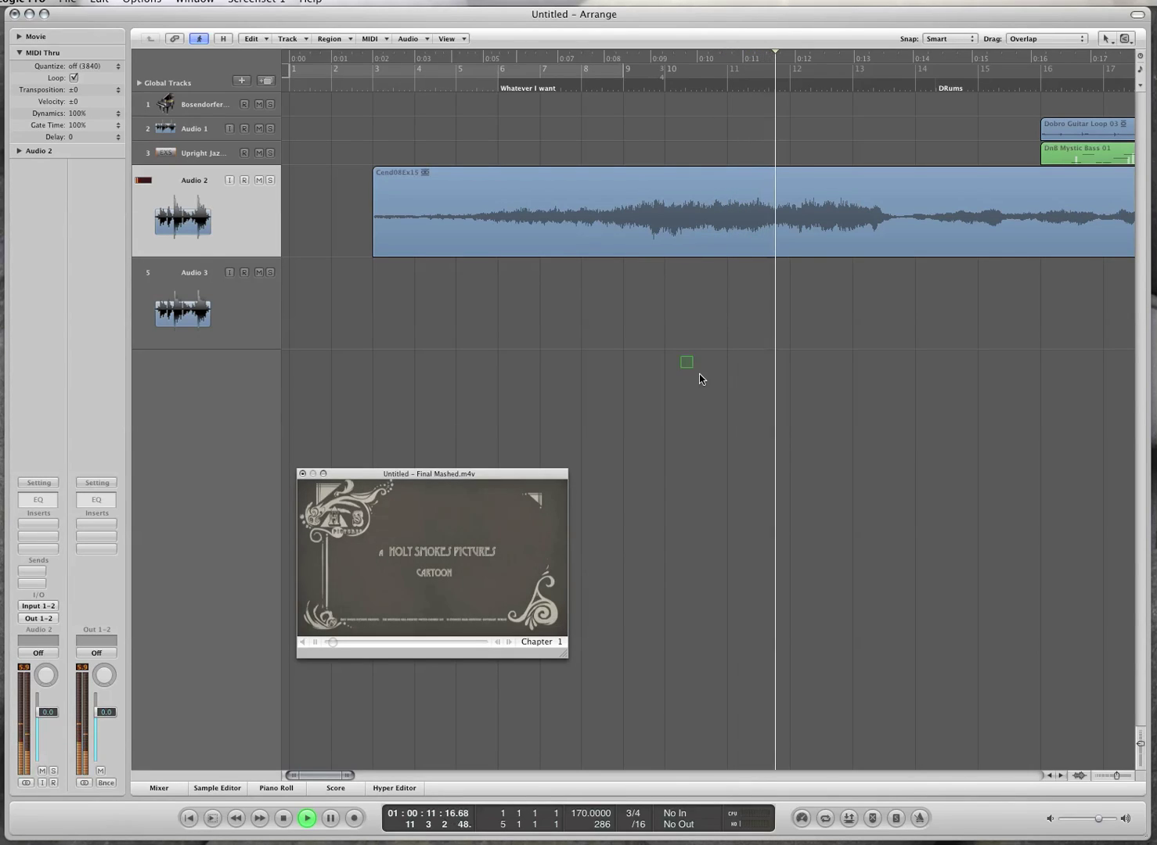
scroll(701, 374, down, 2)
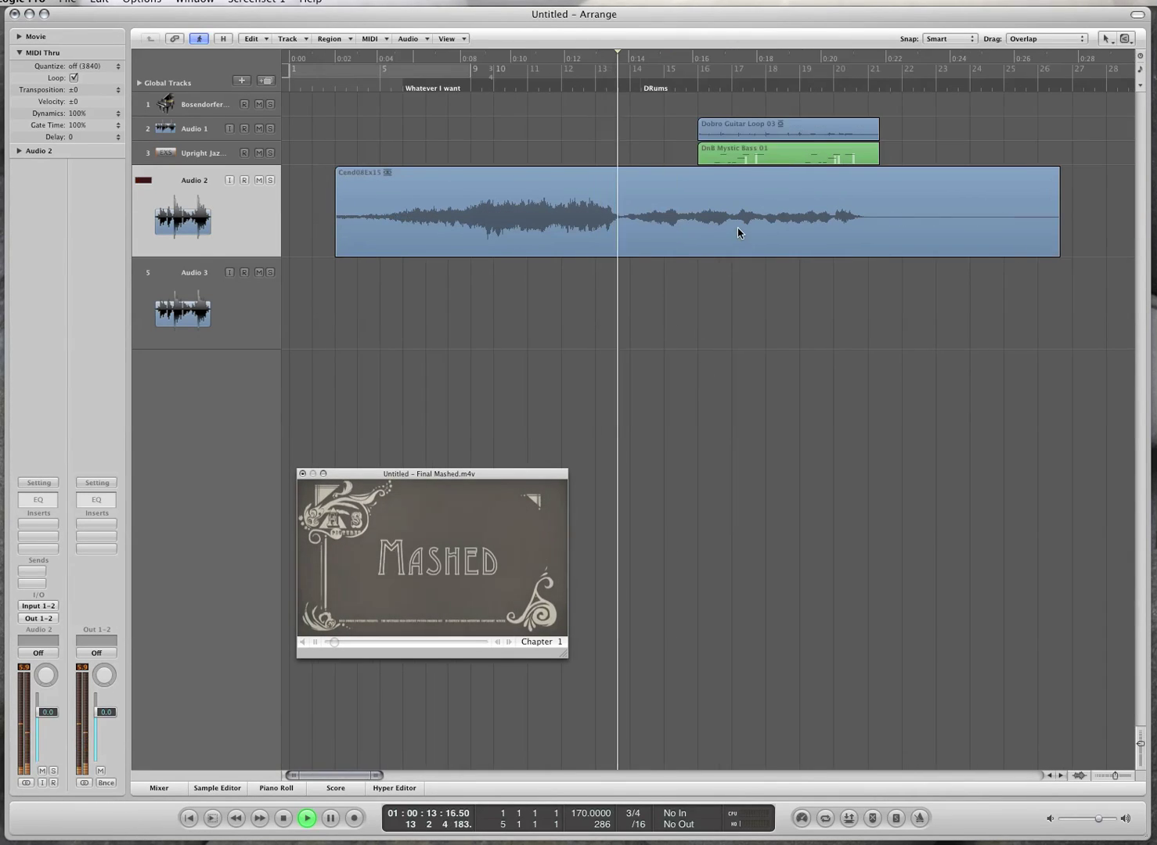
key(space)
Mute the Dobro Guitar Loop 03 and DnB Mystic Bass 01 regions and play the movie from about bar 17.
drag(701, 112, 740, 168)
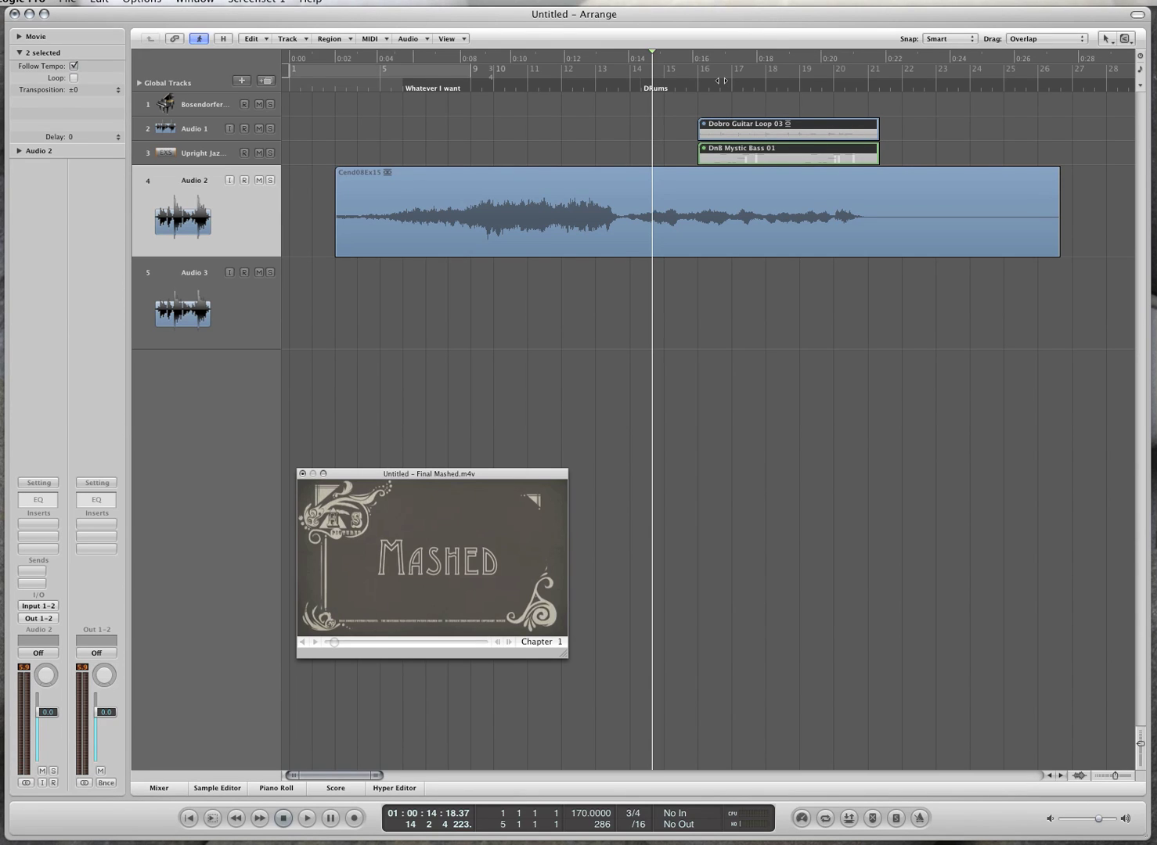
click(721, 81)
key(space)
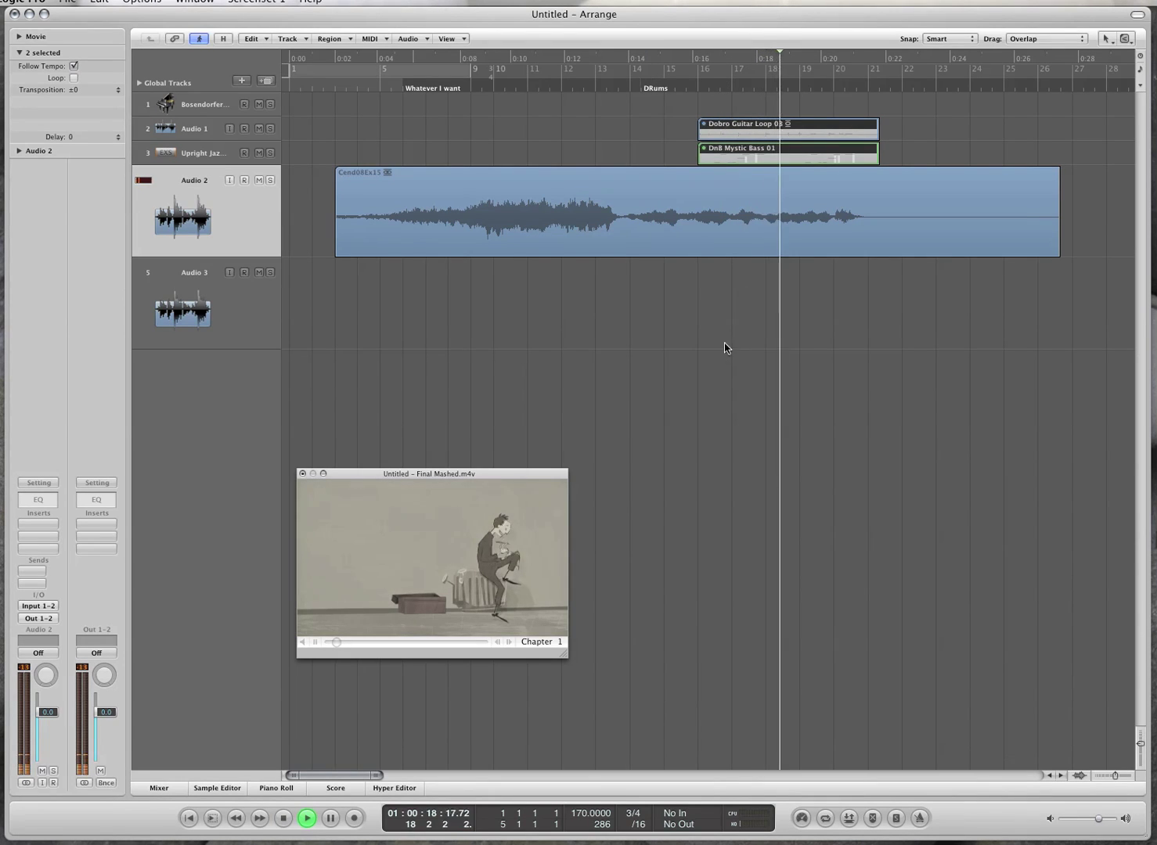
key(space)
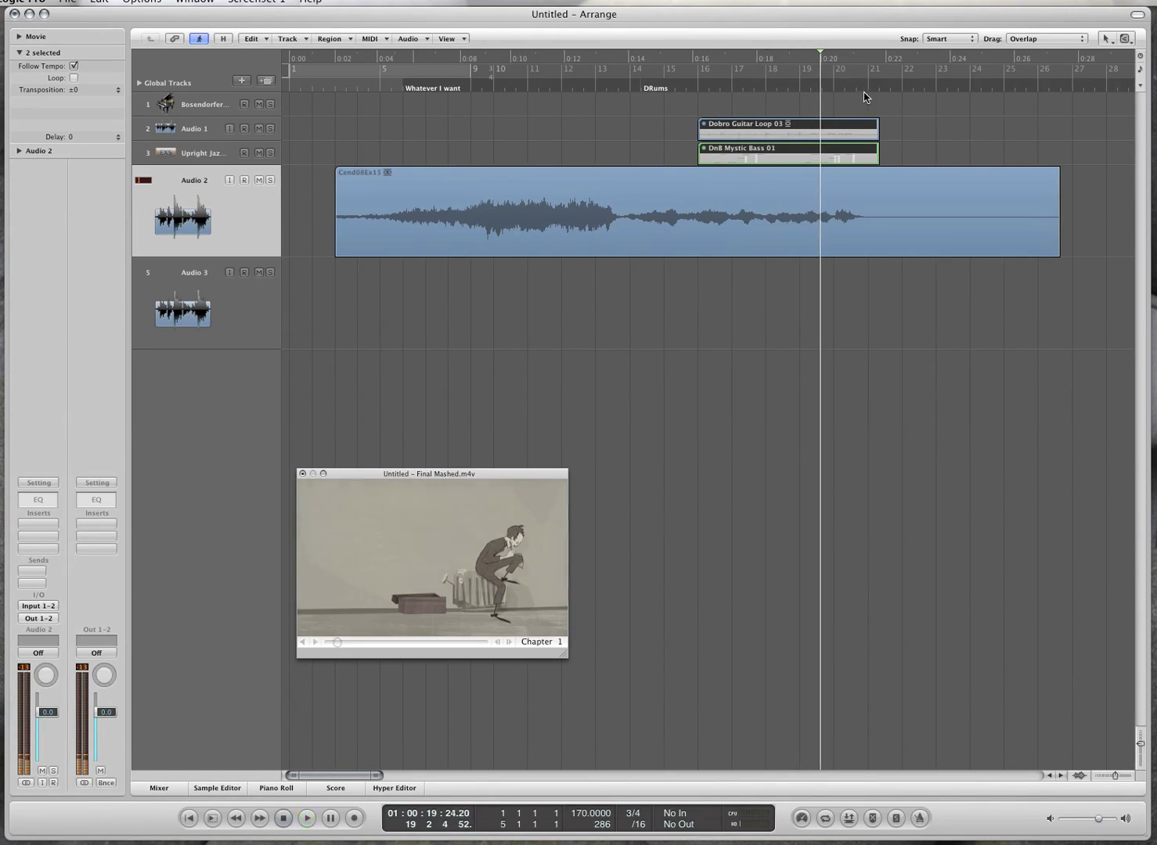
Delete the Dobro Guitar Loop 03 and DnB Mystic Bass 01 regions from their tracks.
key(shift+period)
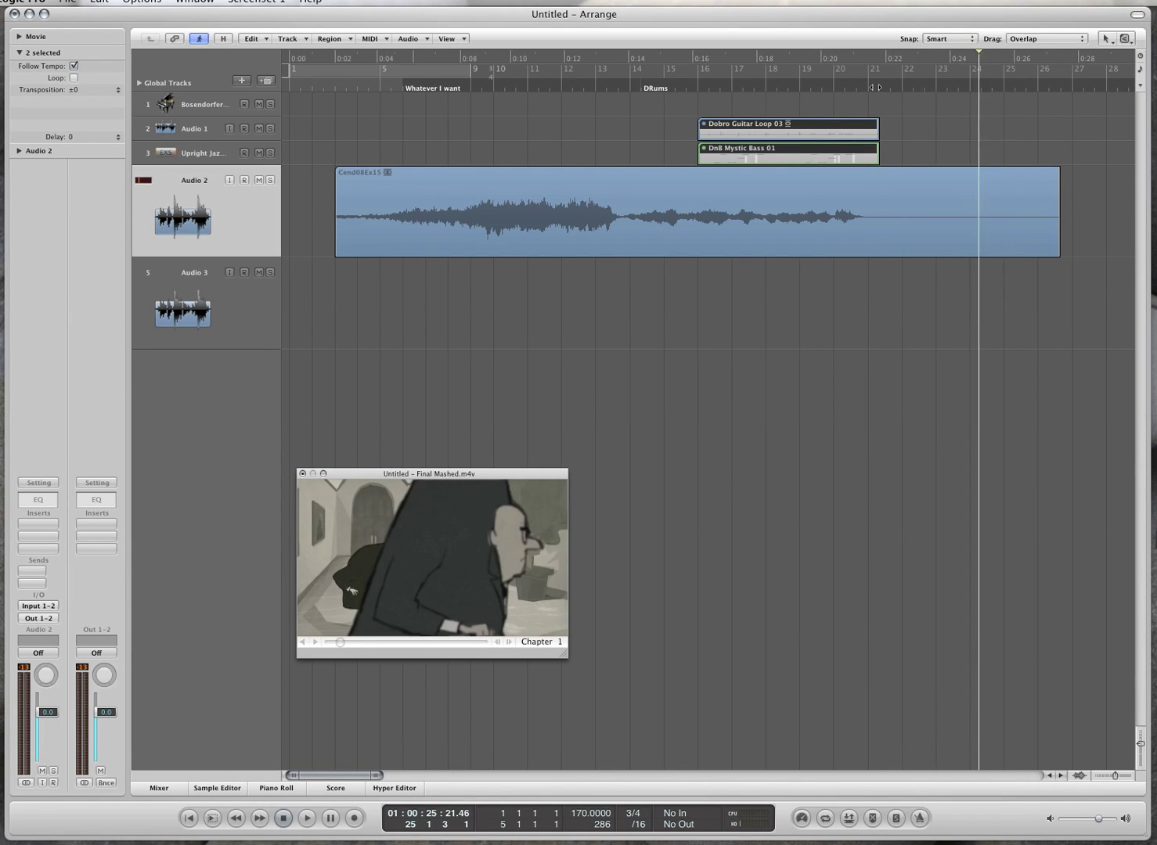
key(shift+comma)
drag(645, 132, 725, 162)
key(Delete)
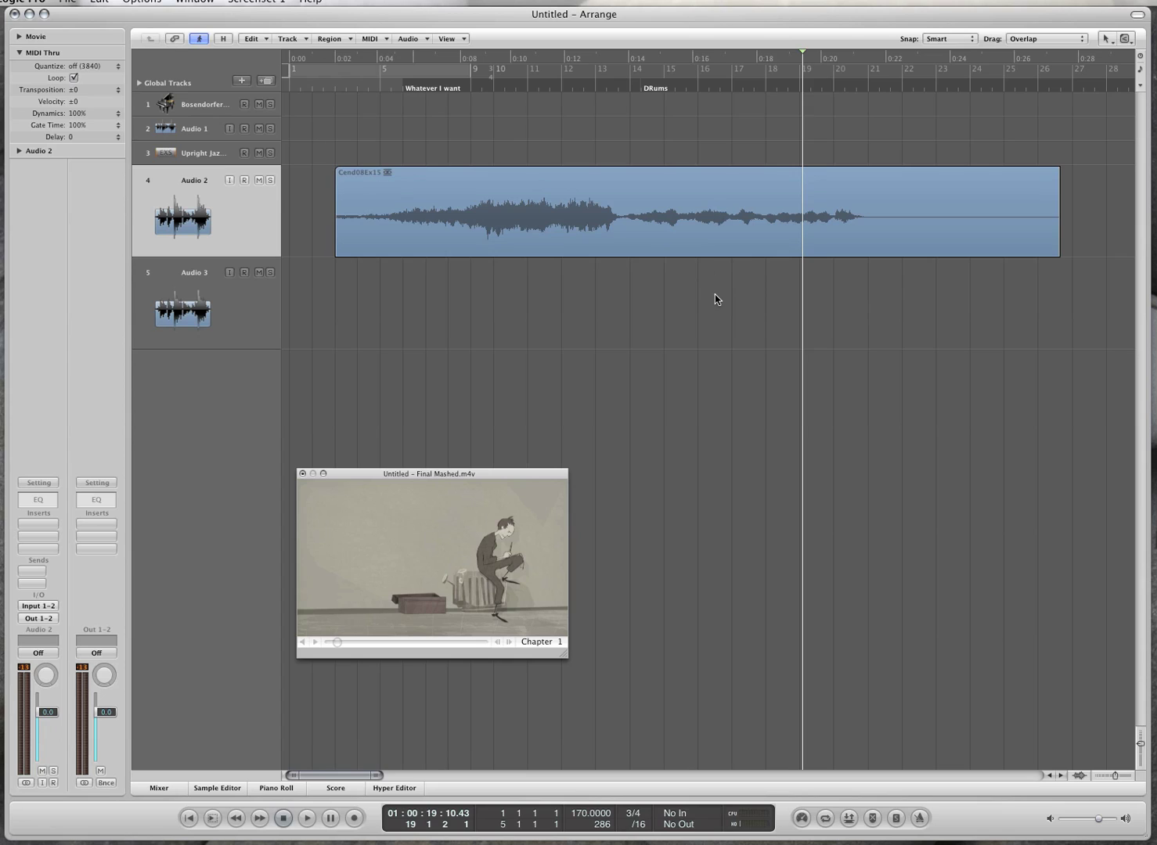
Play the movie from just before bar 14 with its own sound turned up, and turn the movie's volume back down.
click(627, 89)
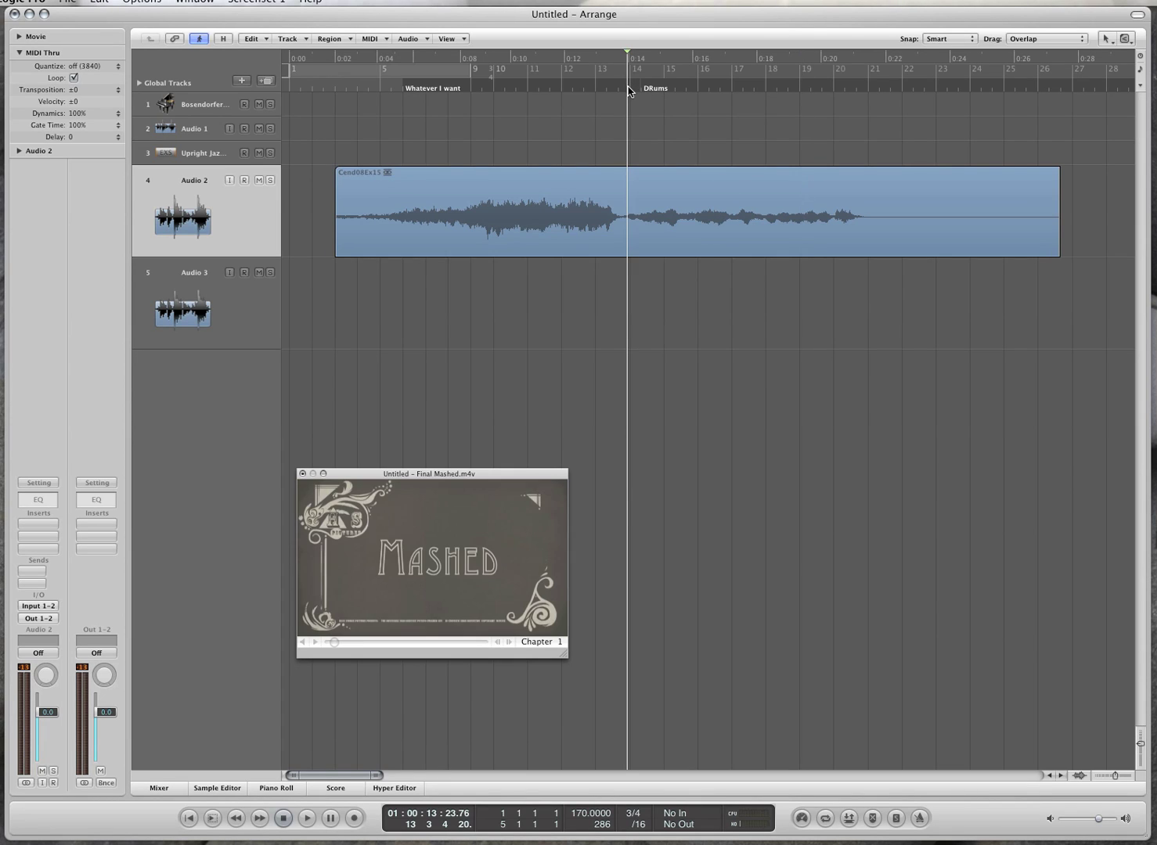
click(304, 641)
drag(304, 642, 289, 601)
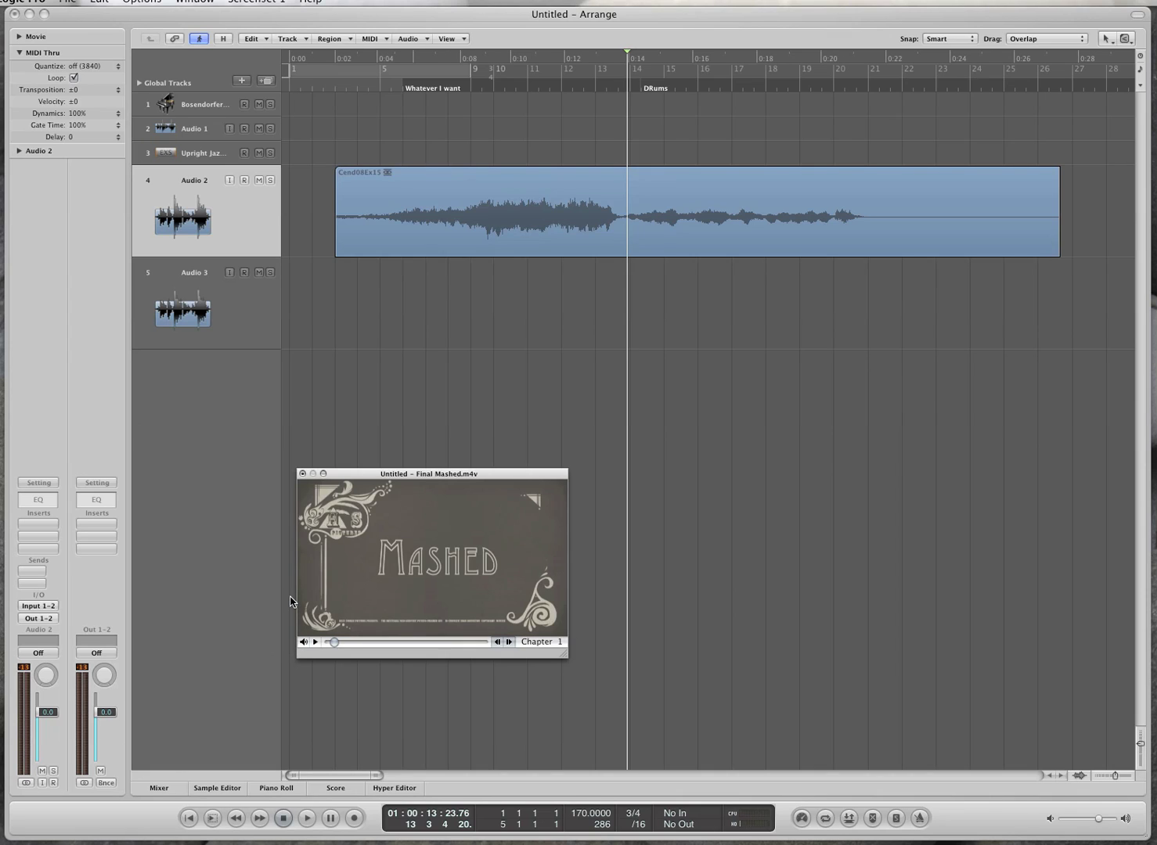
key(space)
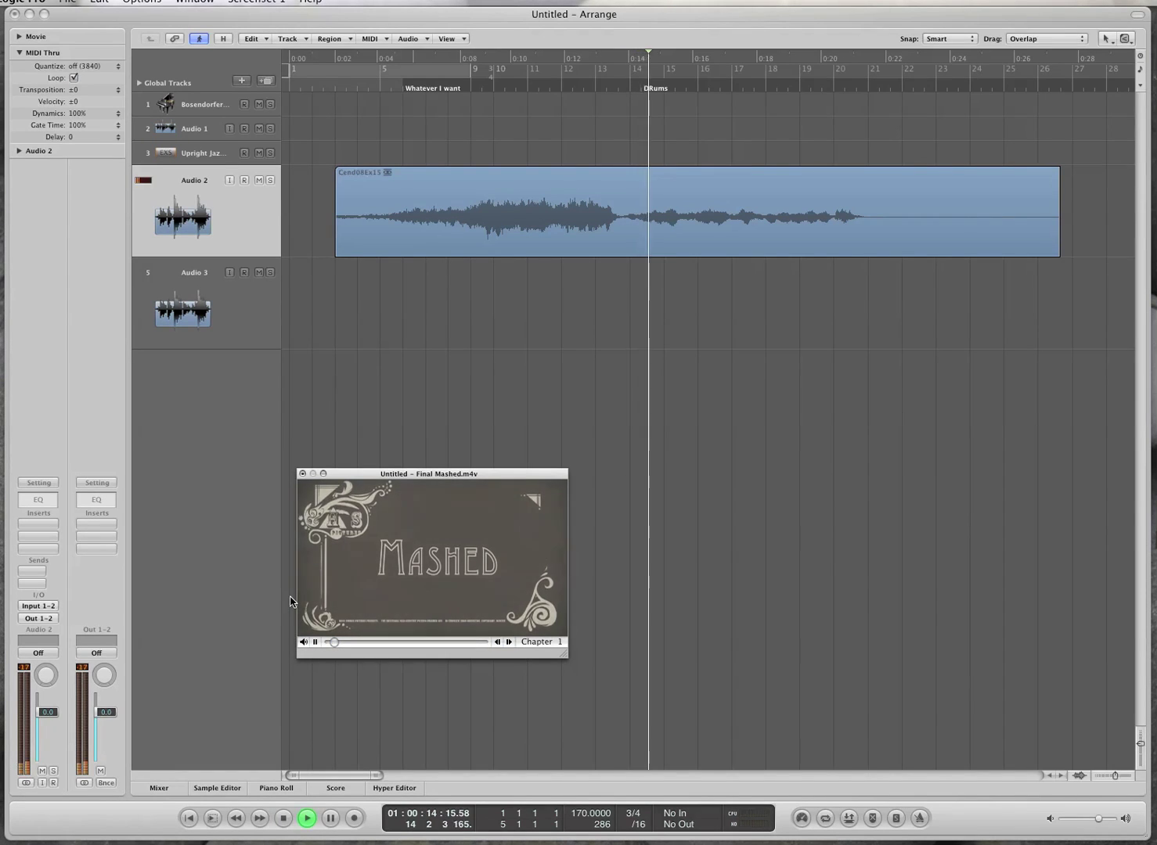
key(space)
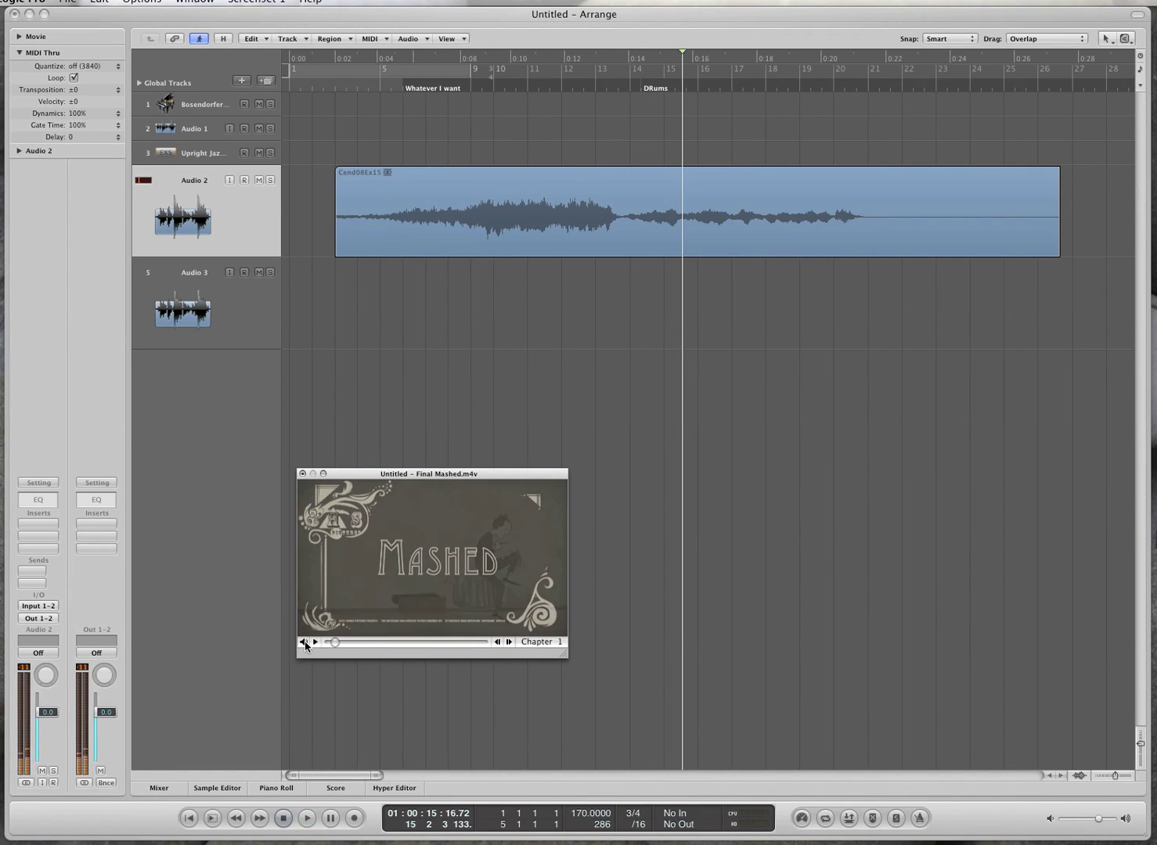
drag(304, 642, 291, 683)
Mute the Cend08Ex15 region and play piano notes live on the Bosendorfer track along with the movie.
click(154, 103)
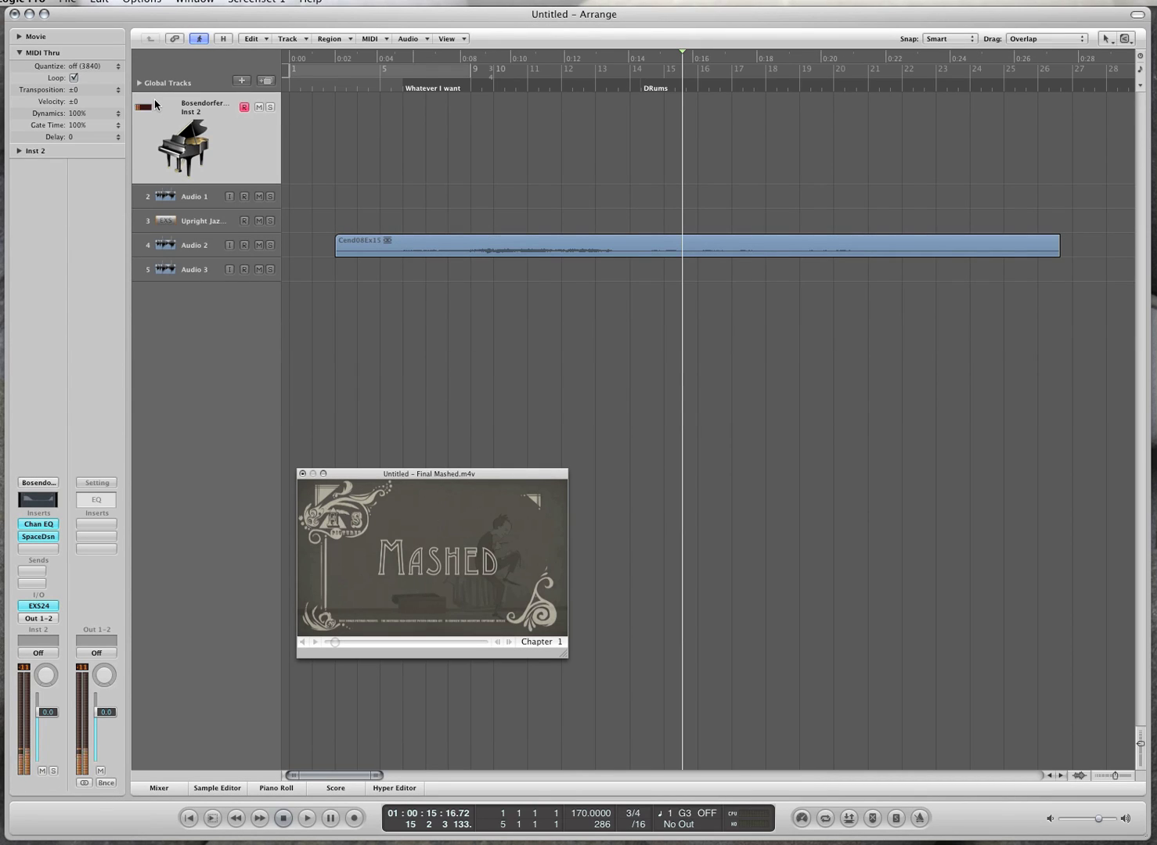
drag(612, 158, 585, 306)
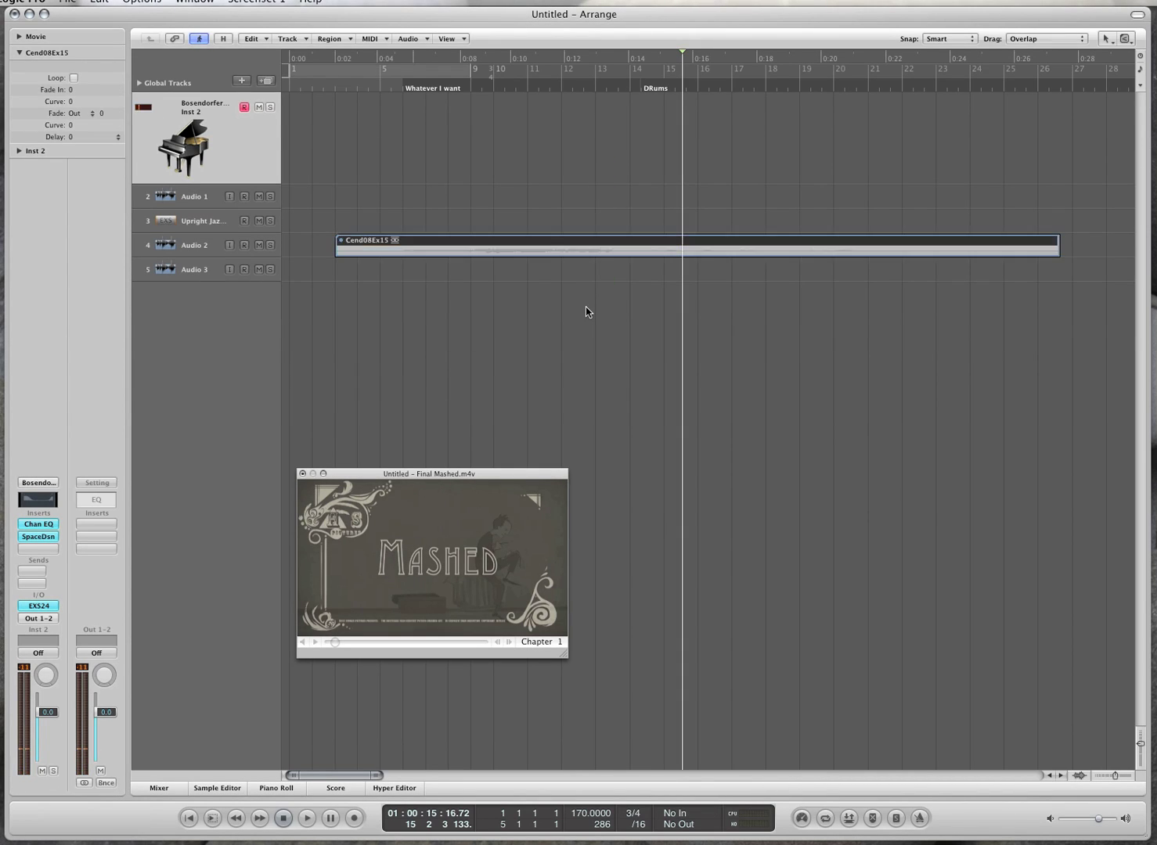
key(space)
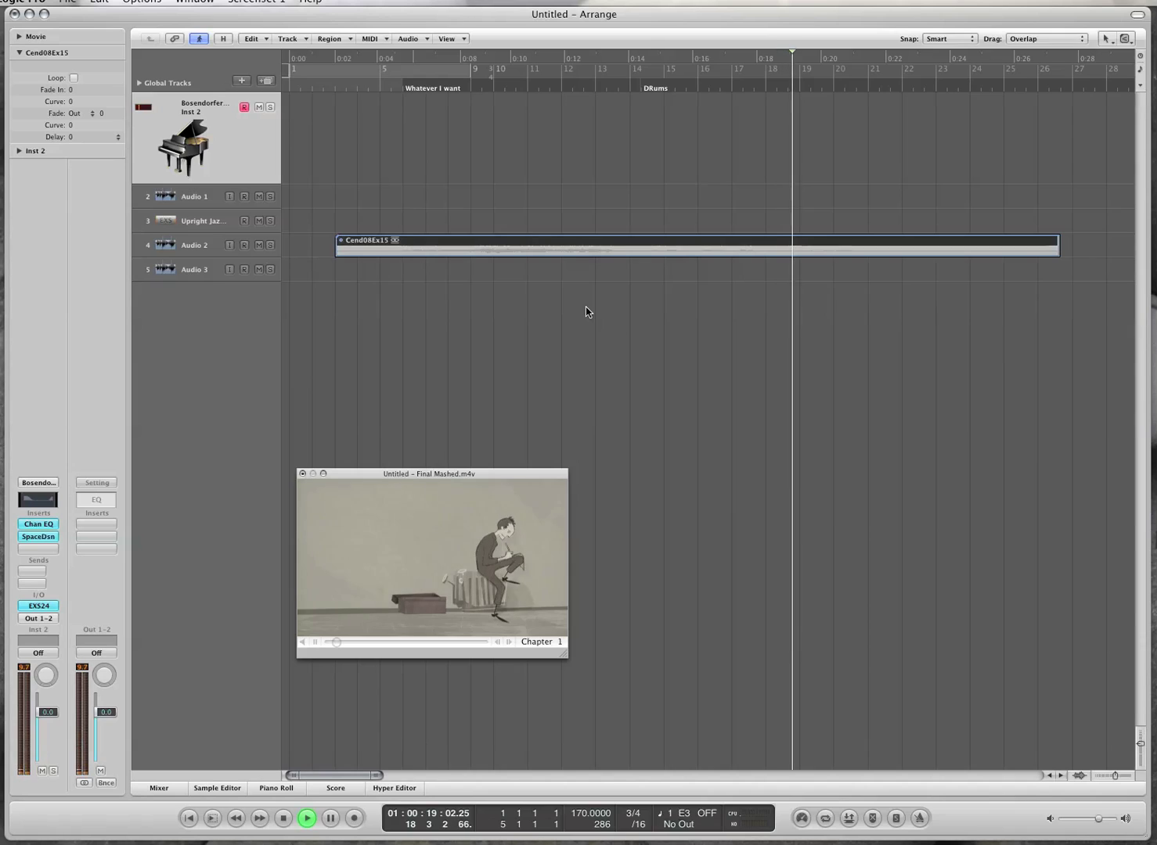
key(space)
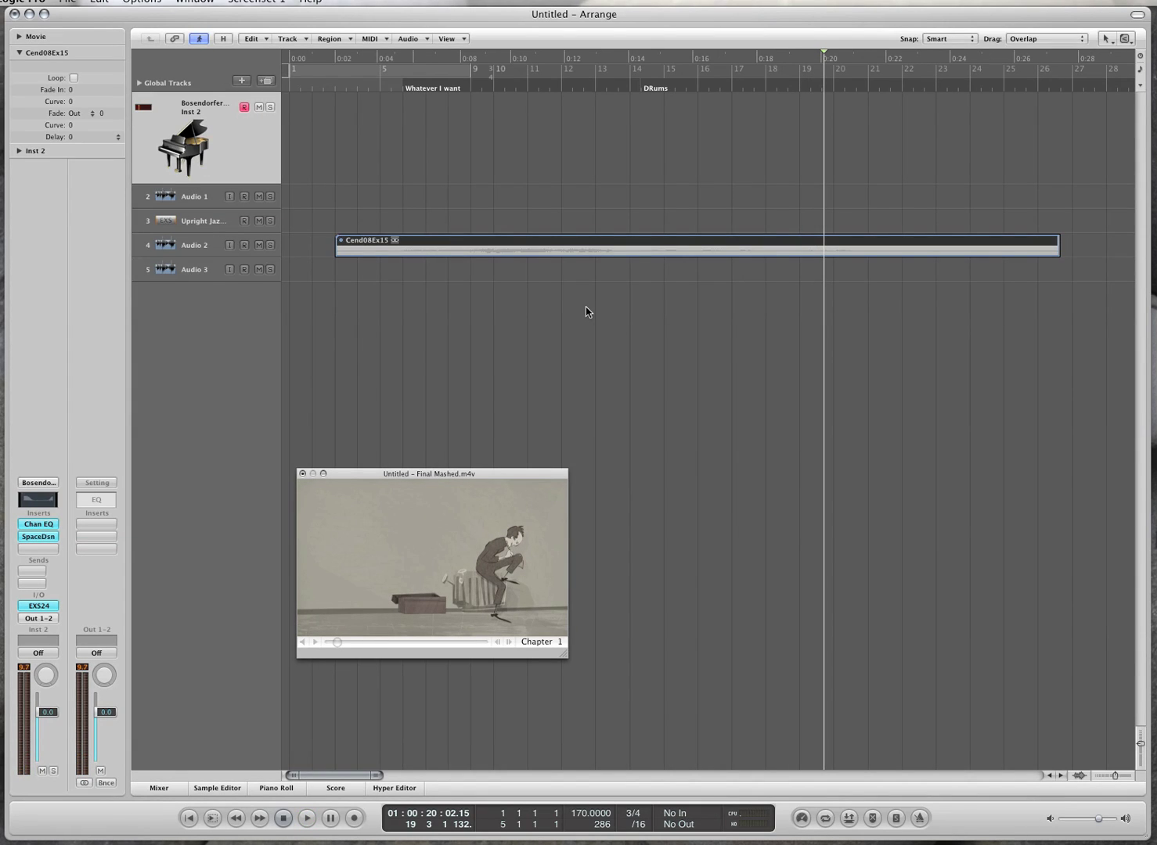
Display the Marker, Video, Signature and Tempo global tracks above the arrangement.
click(565, 160)
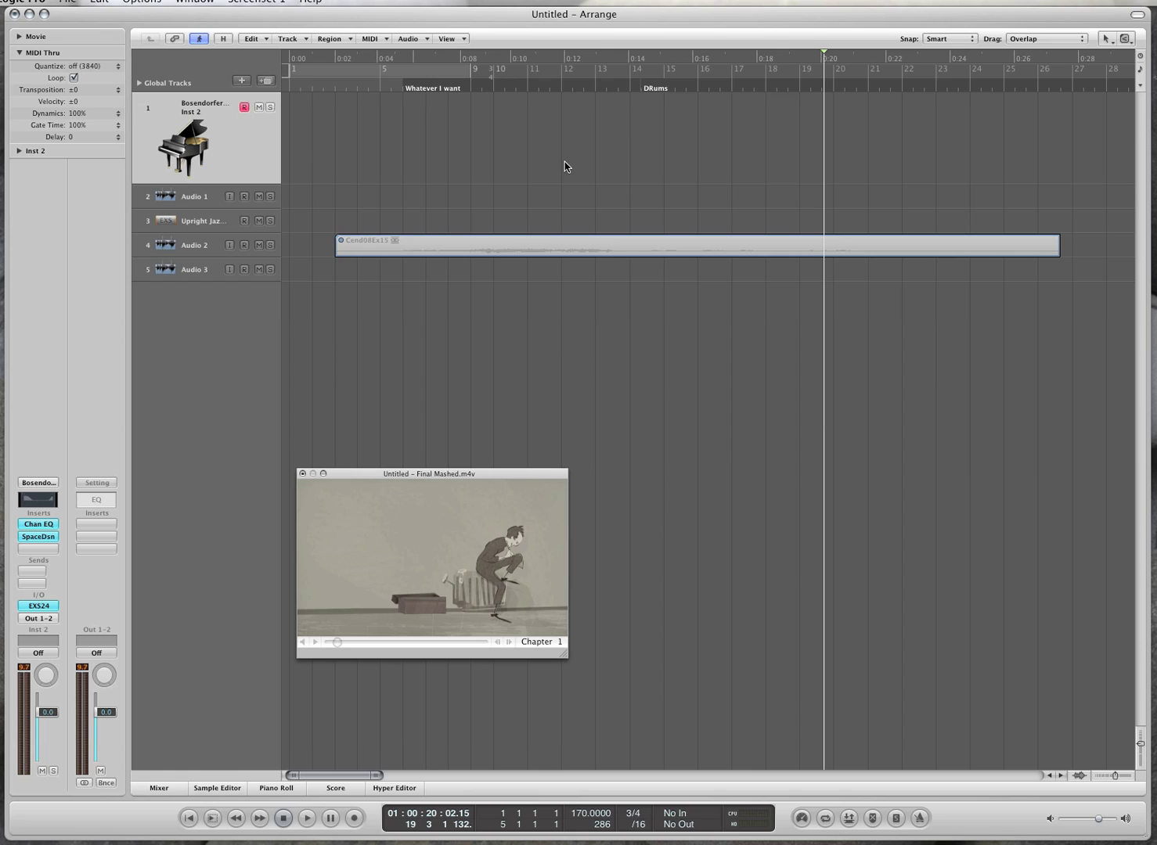
key(alt+g)
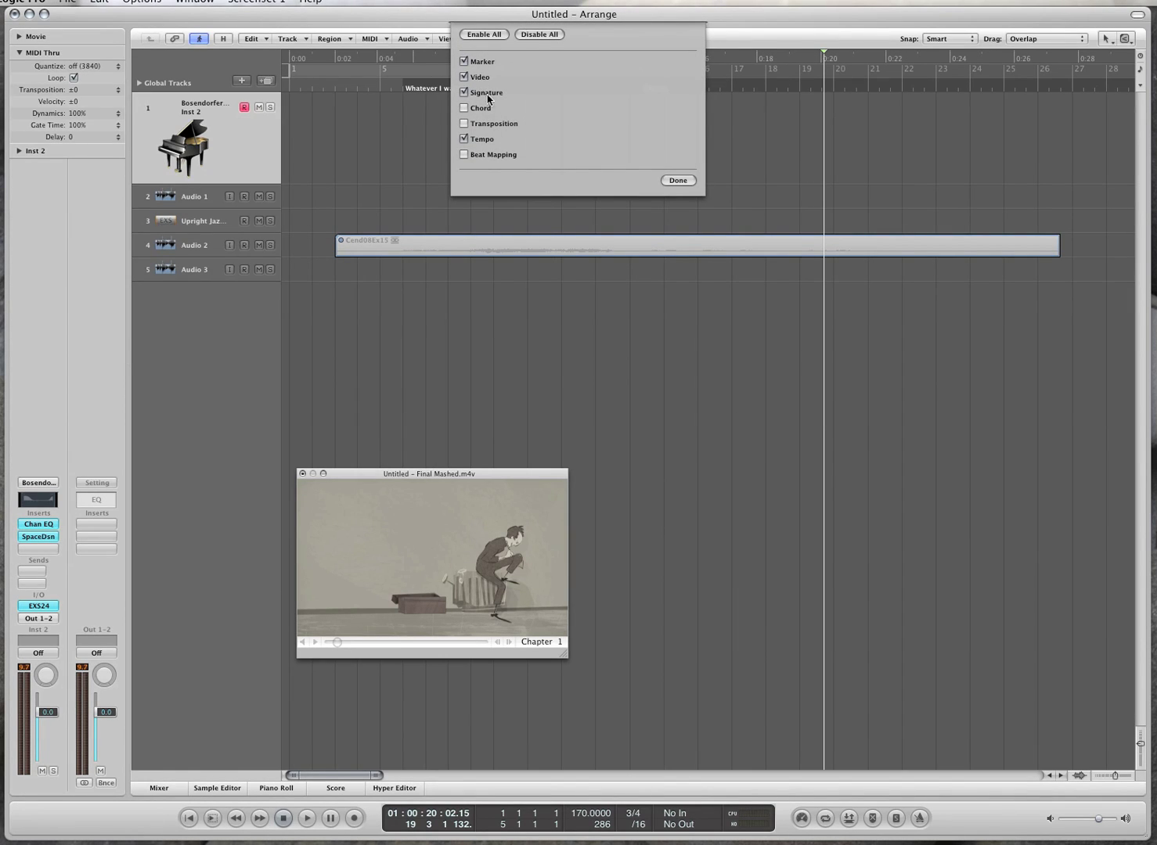
click(674, 183)
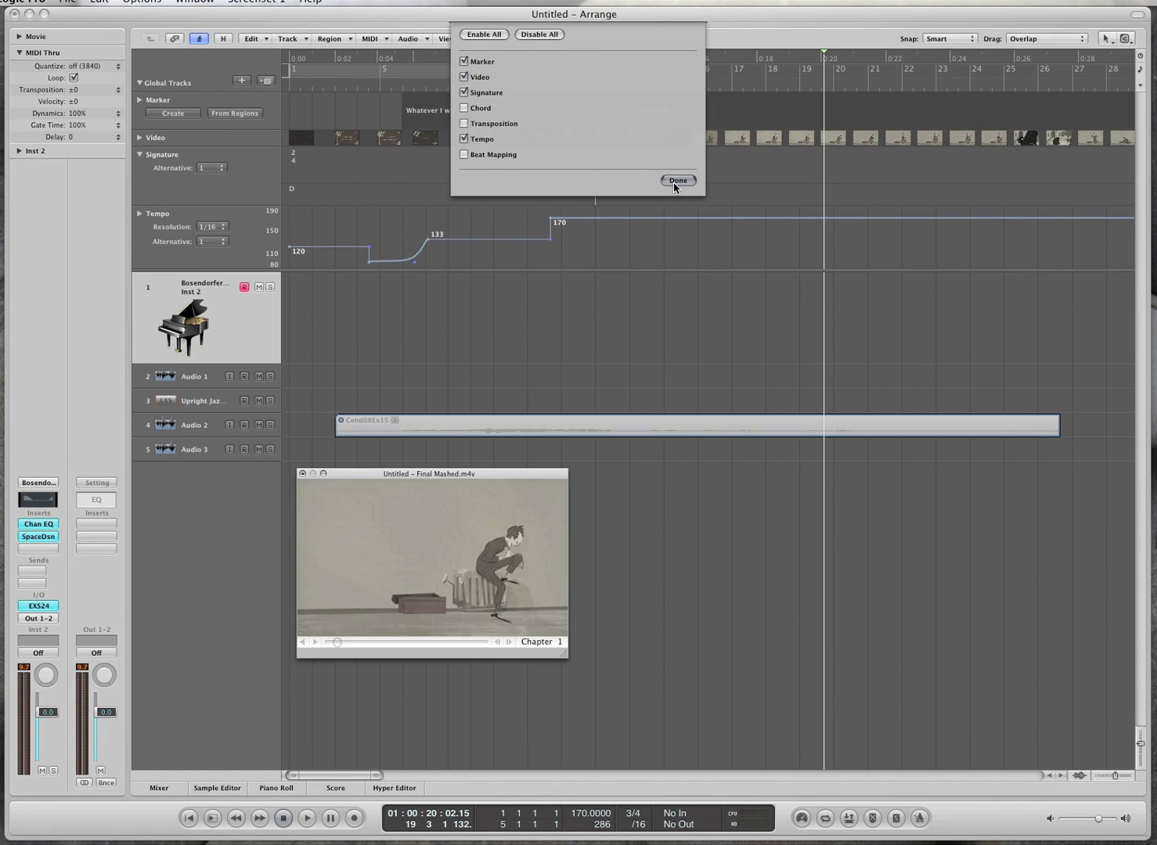
click(684, 183)
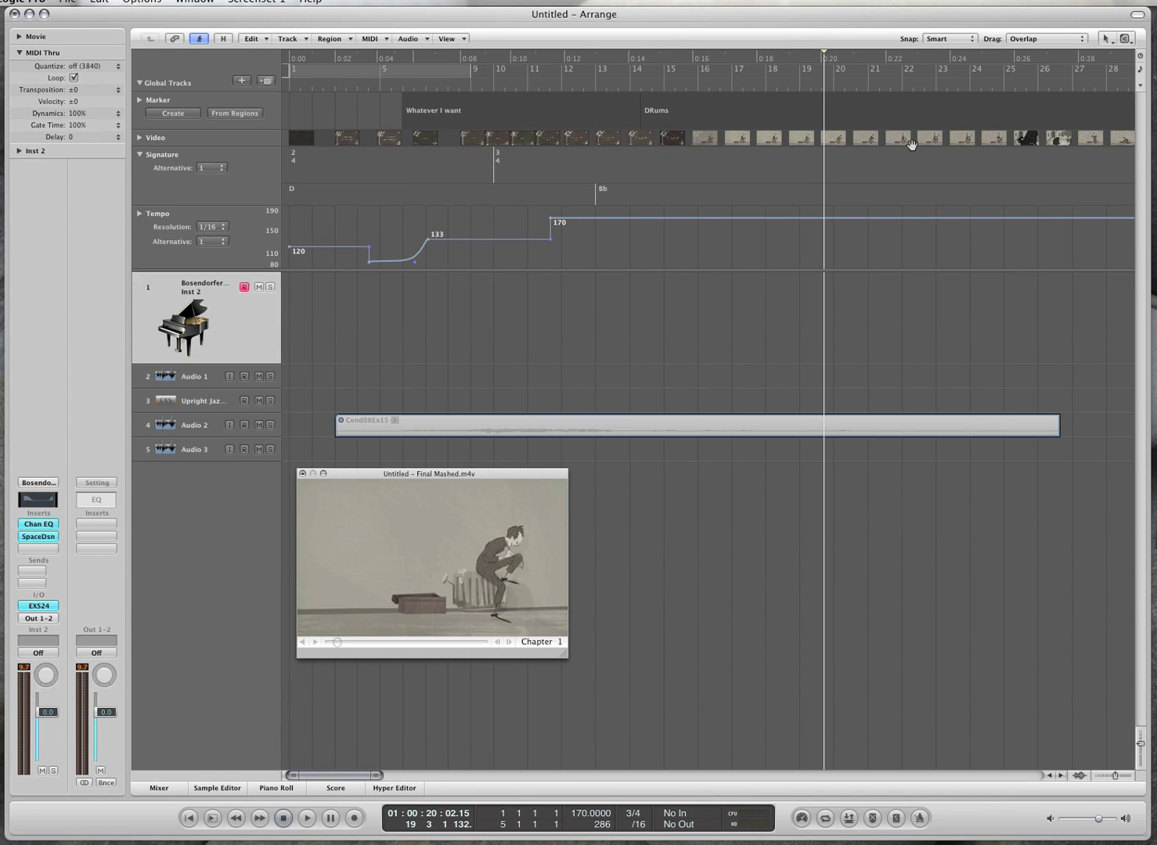
Hide the Marker and Signature global tracks, keeping only Video and Tempo displayed above the arrangement.
key(alt+g)
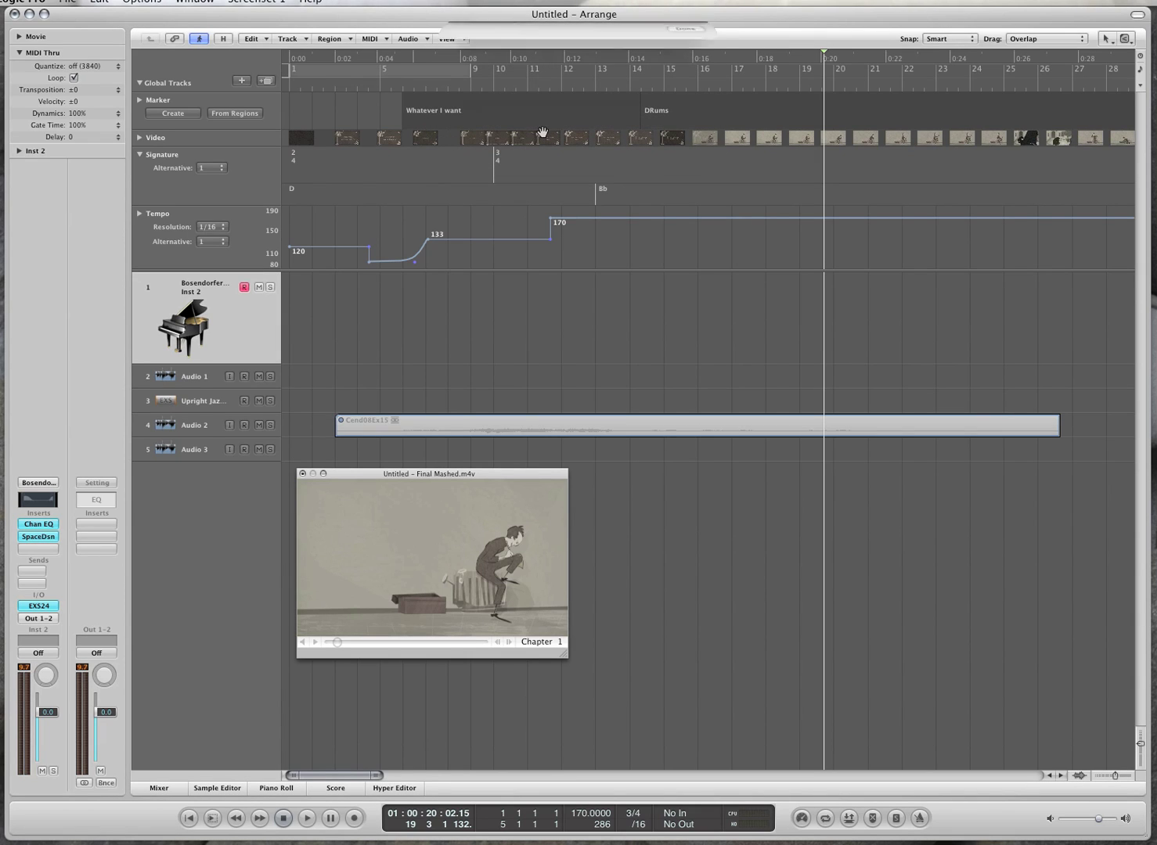
click(483, 66)
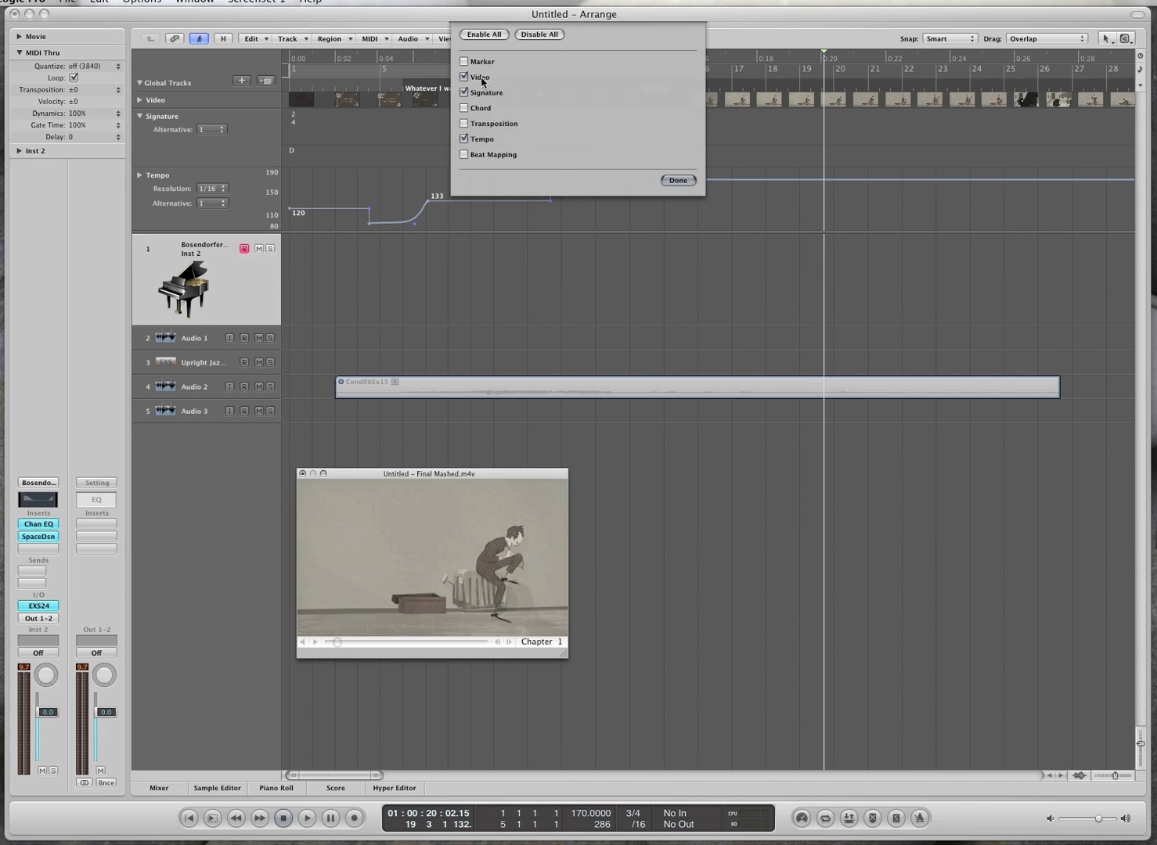
click(482, 95)
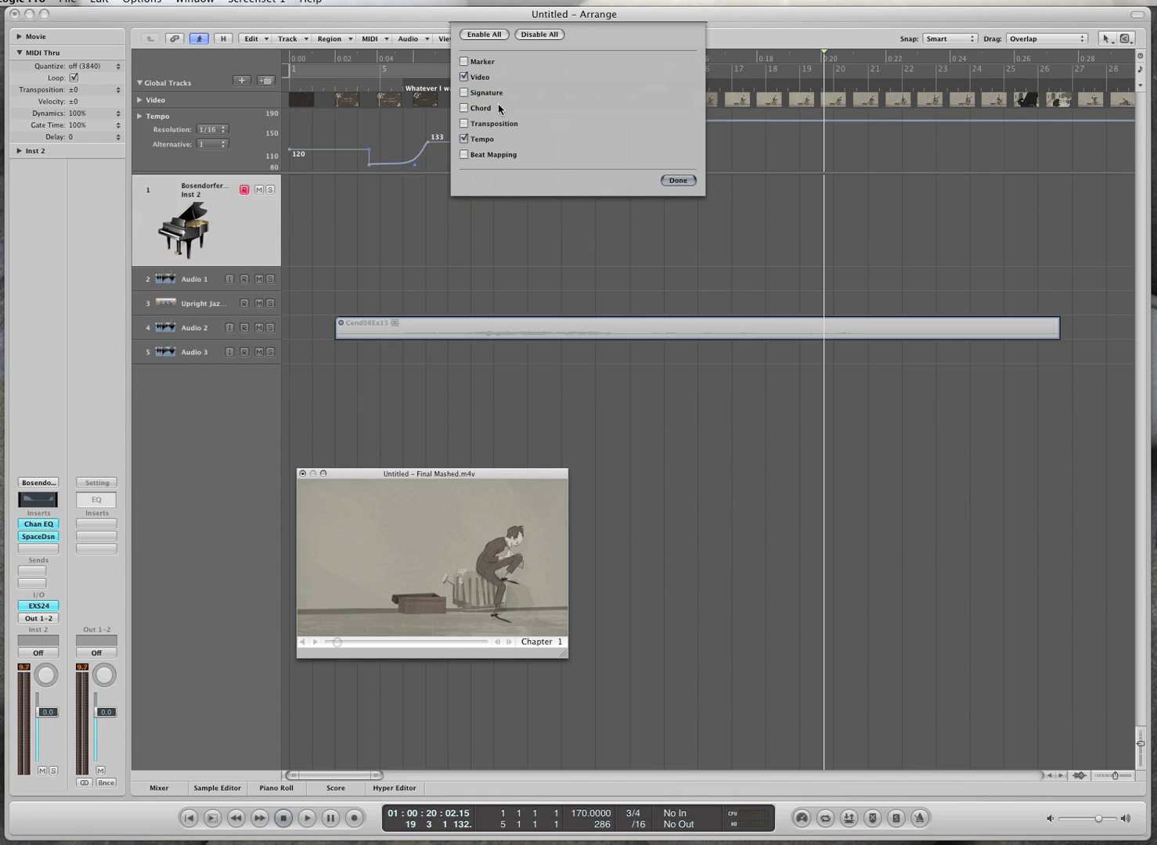
click(680, 180)
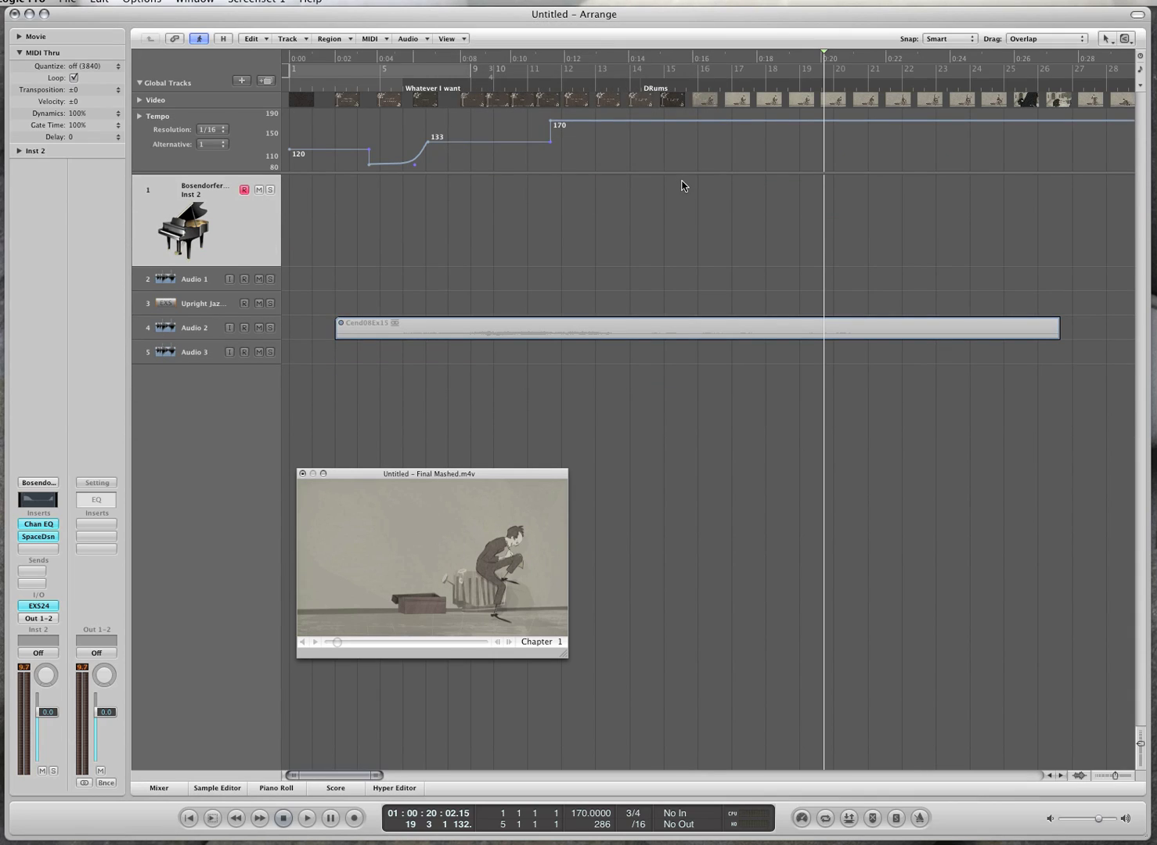
Lower the last tempo segment, after the 133 bpm segment, to 121 bpm in the Tempo global track.
key(ctrl+z)
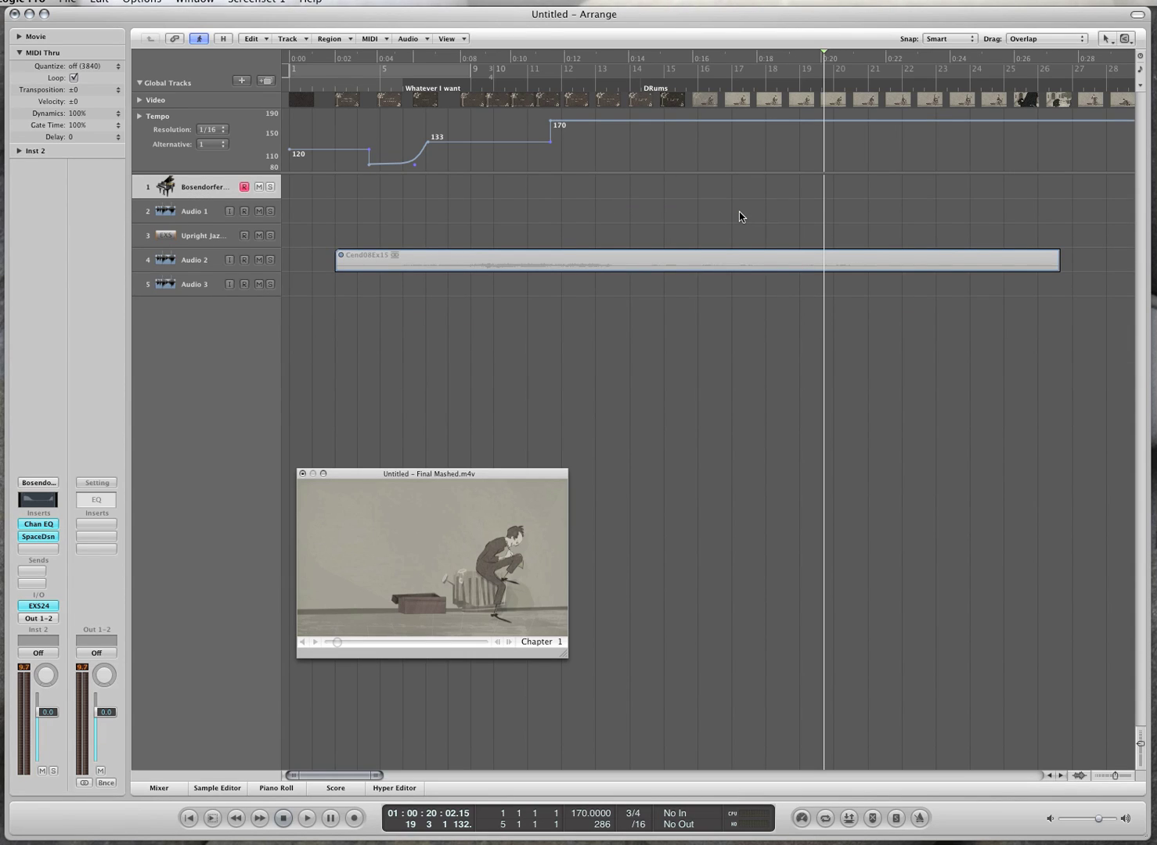
key(ctrl+Left)
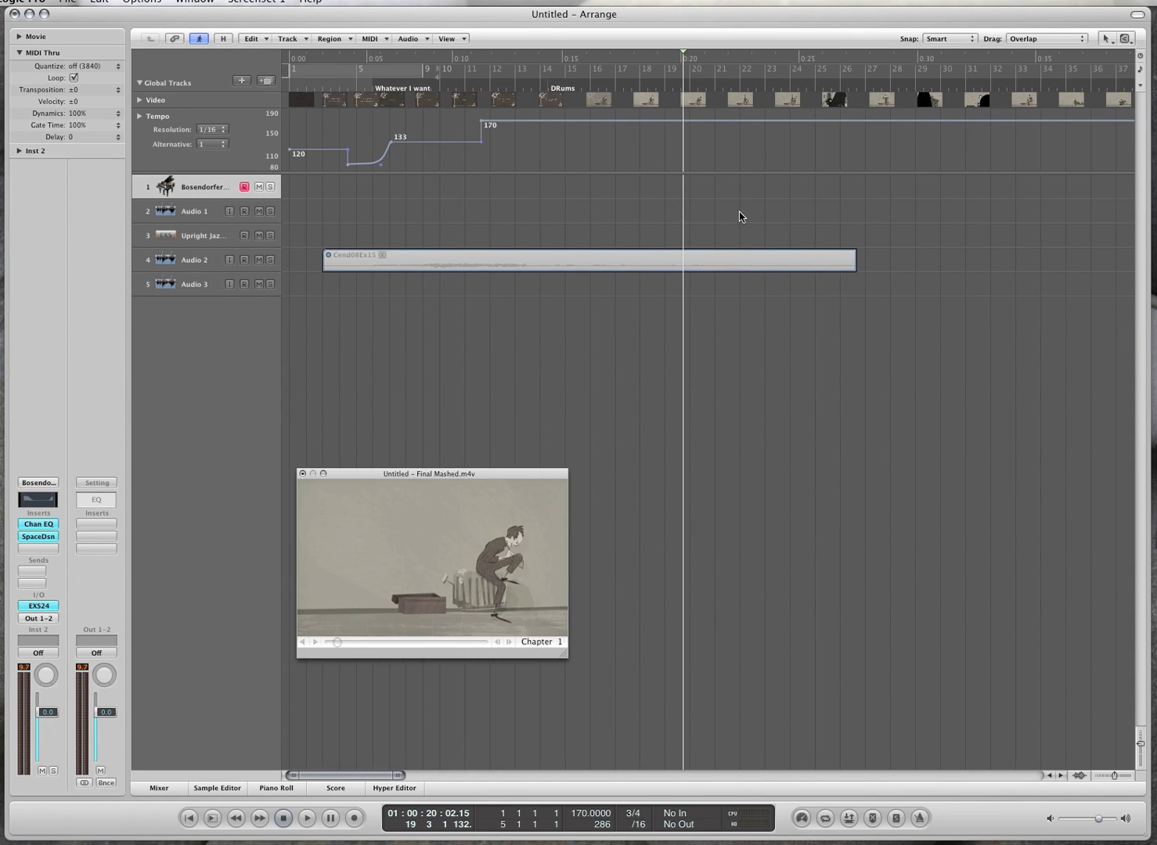
key(ctrl+Left)
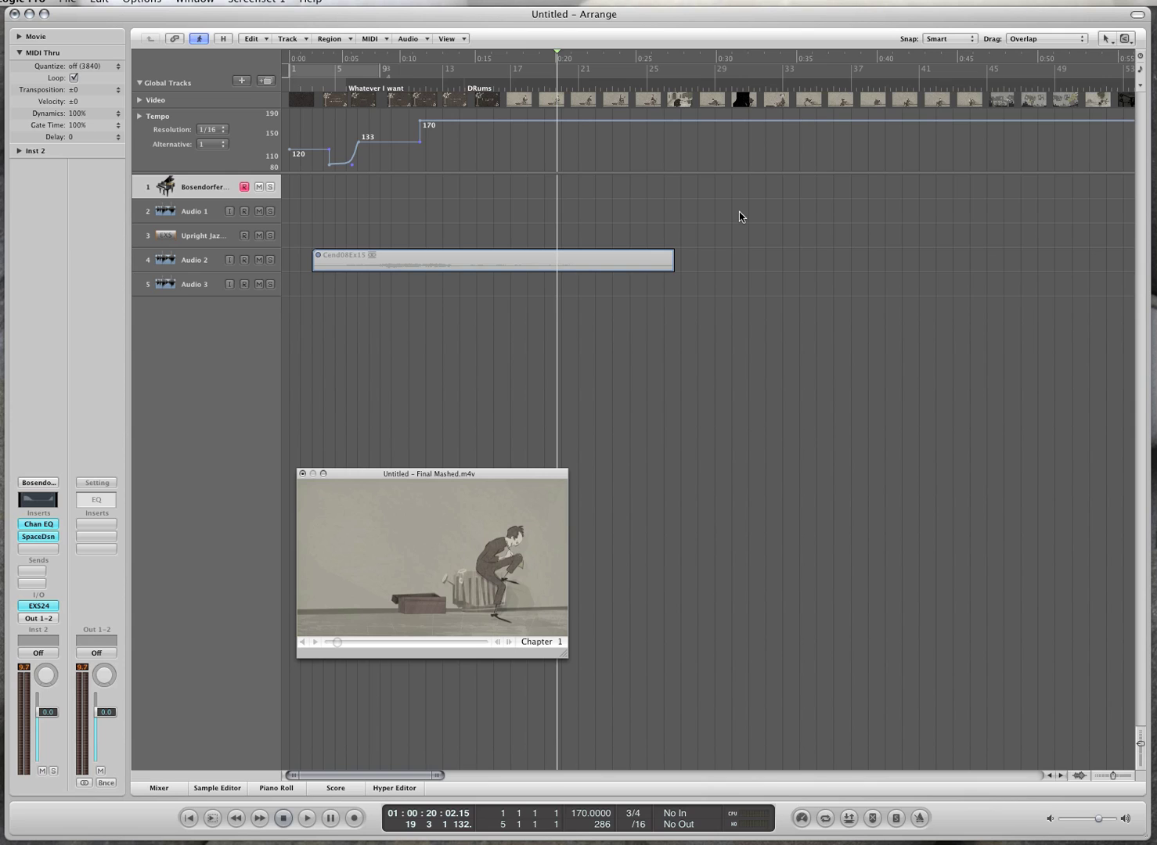
key(ctrl+Left)
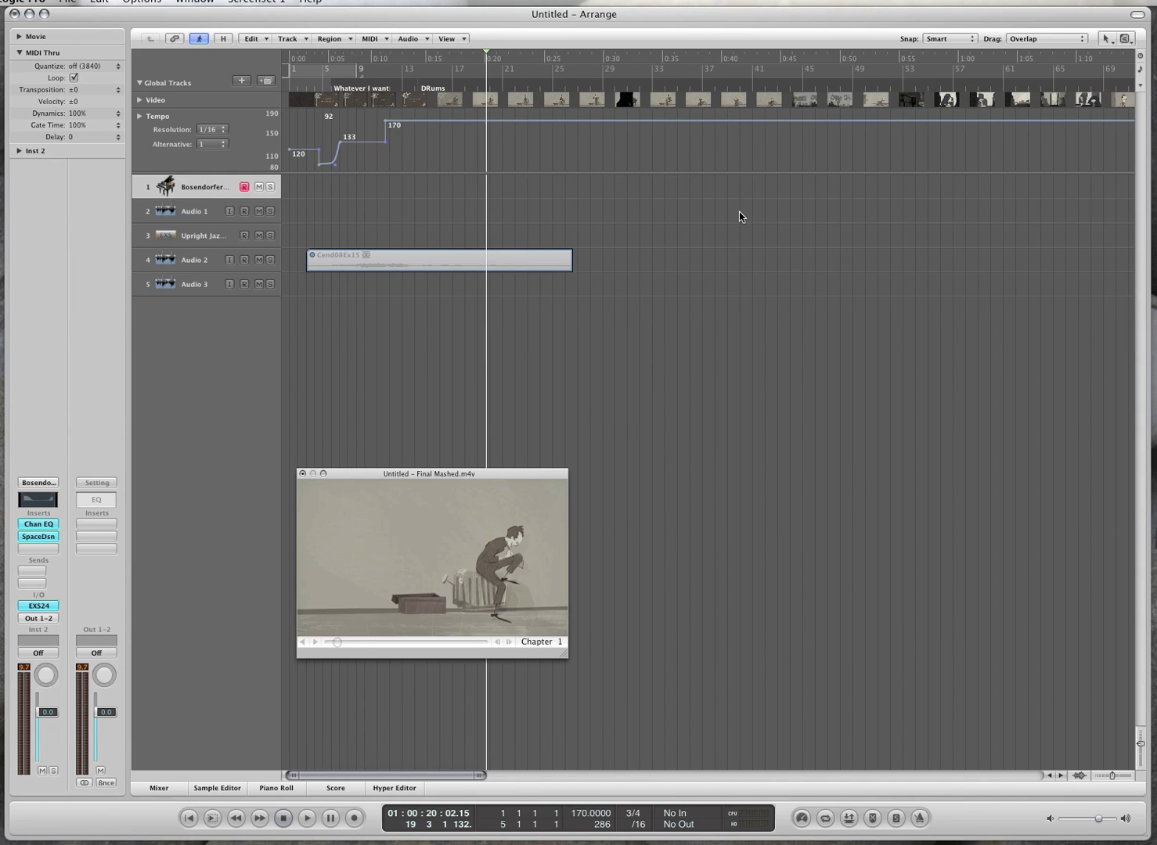
key(ctrl+Left)
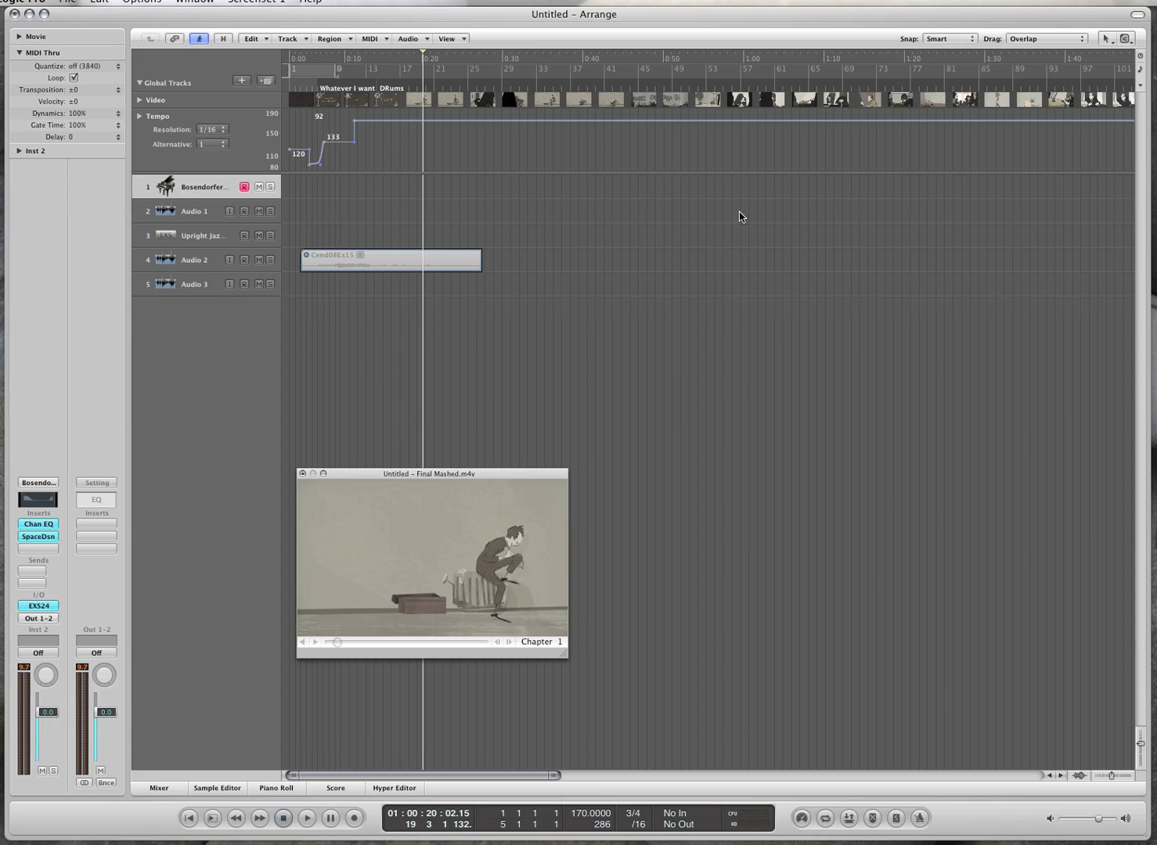
key(ctrl+Left)
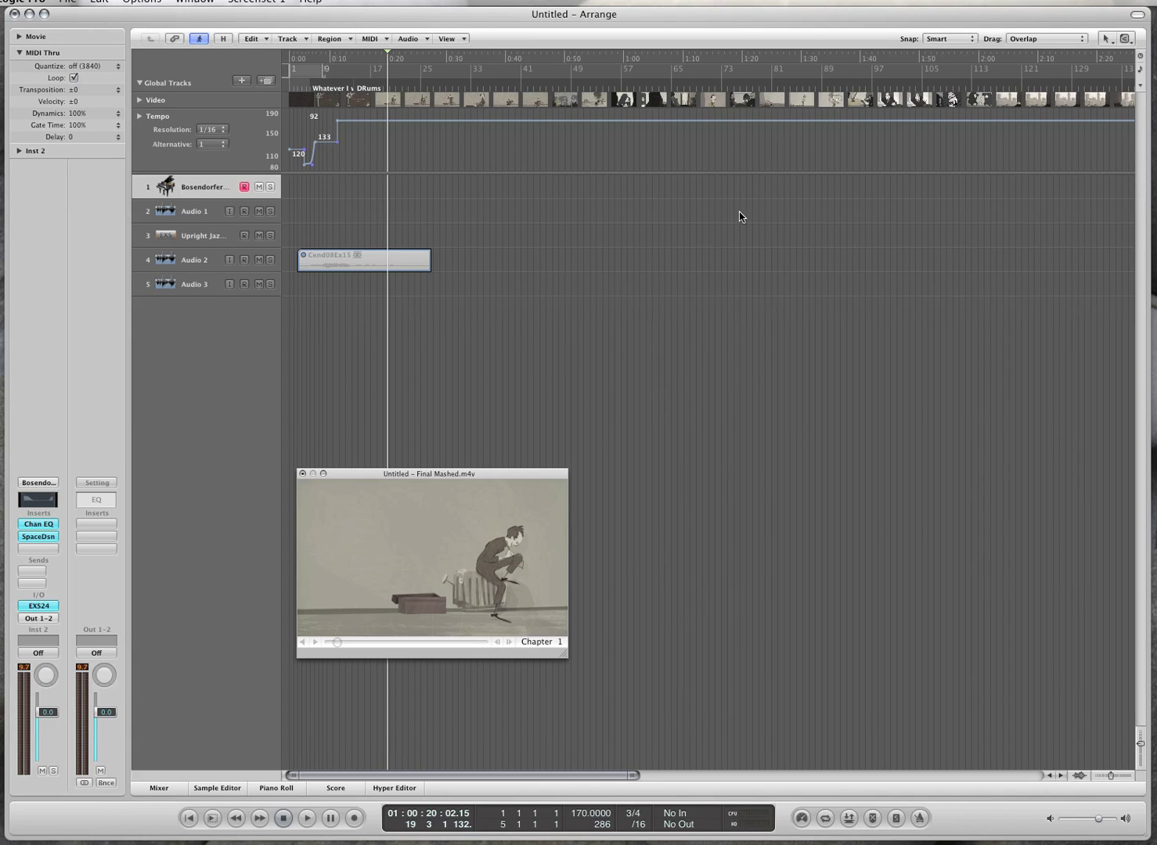
key(ctrl+Left)
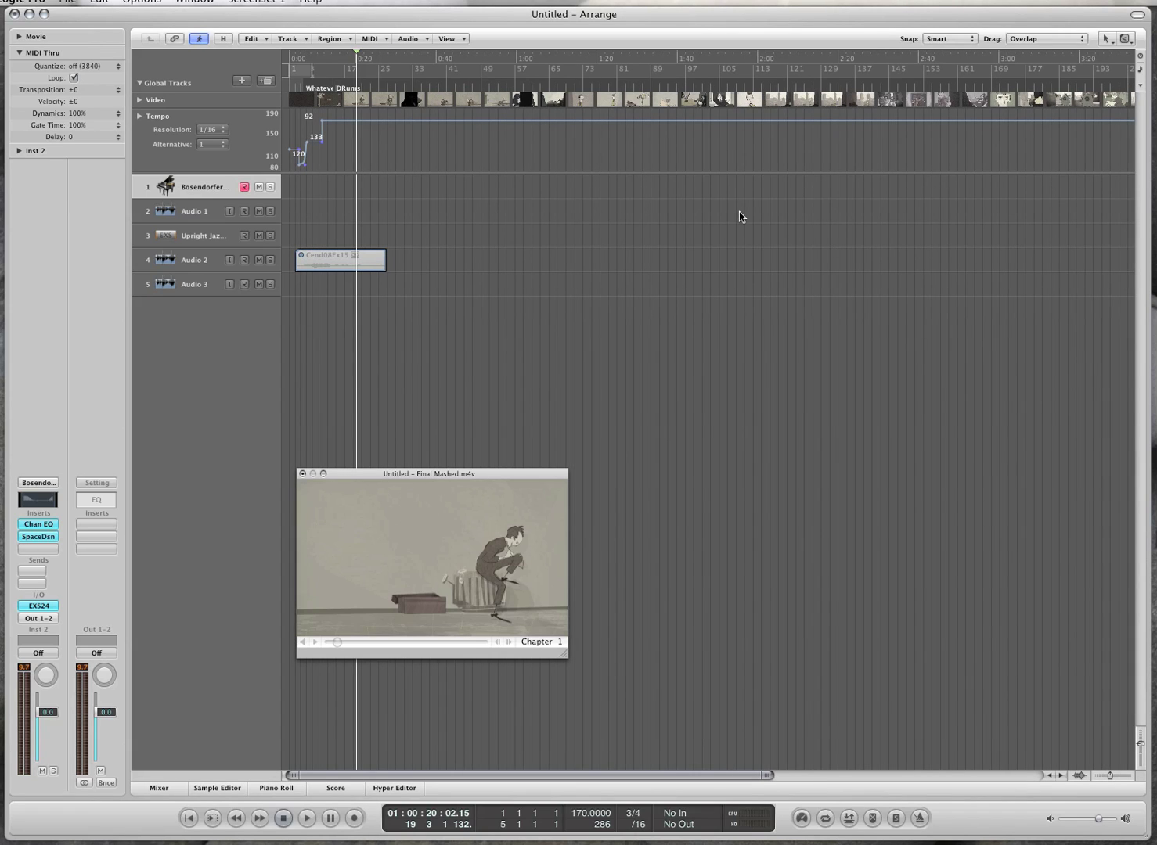
key(ctrl+Left)
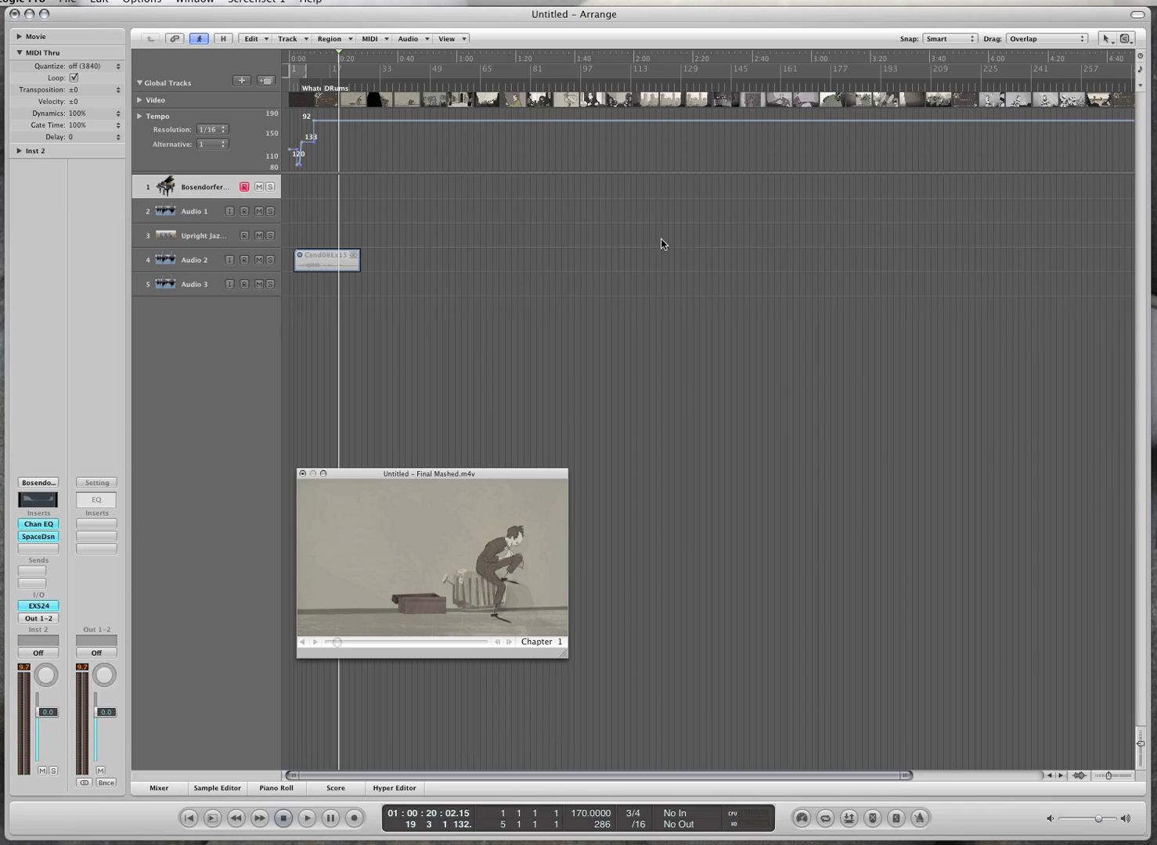
key(ctrl+Left)
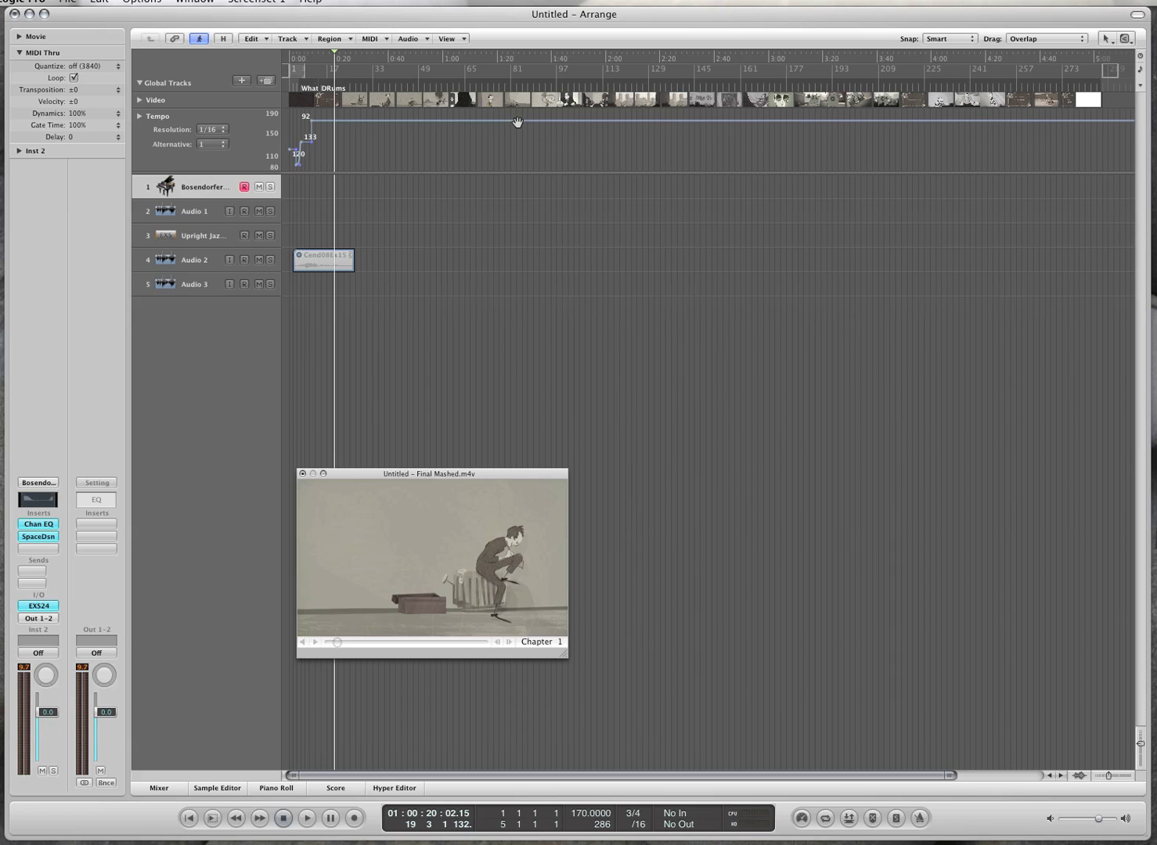
drag(518, 122, 517, 159)
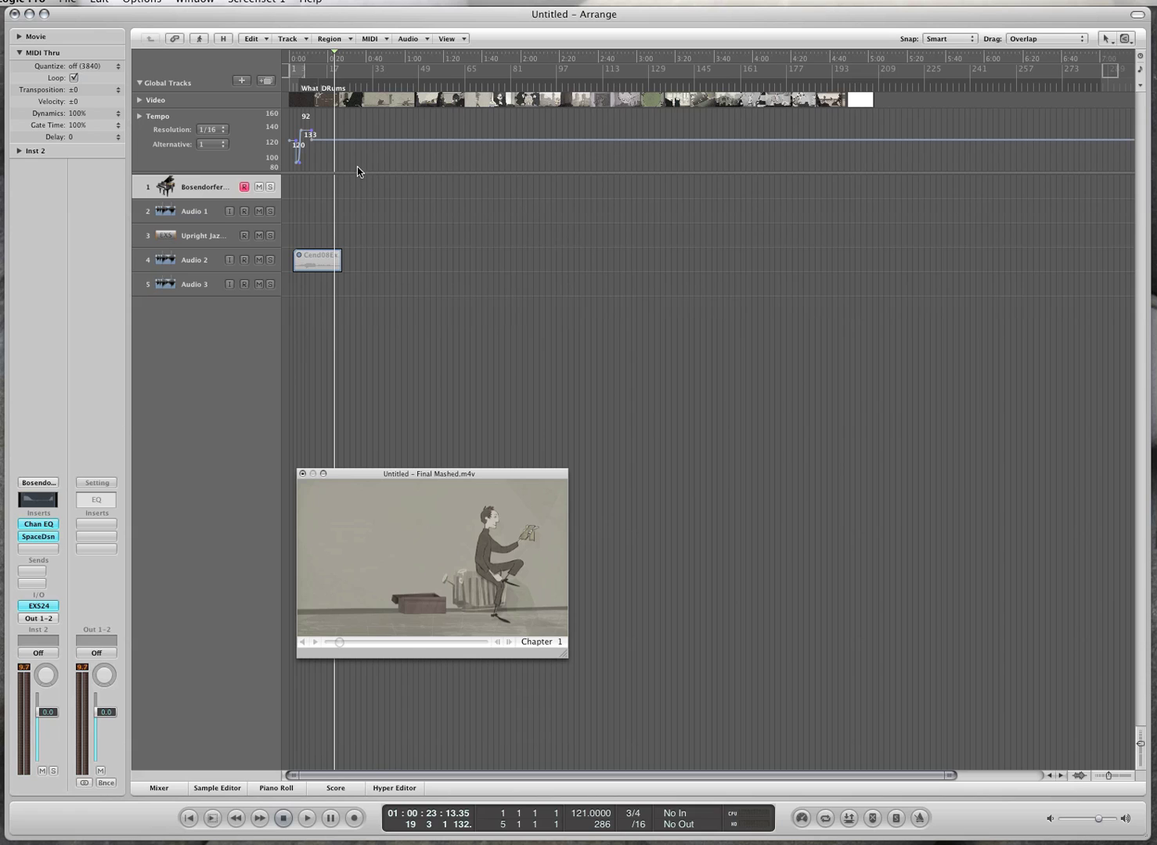
Hide the global tracks and return the playhead to the start of the project.
key(g)
key(ctrl+Right)
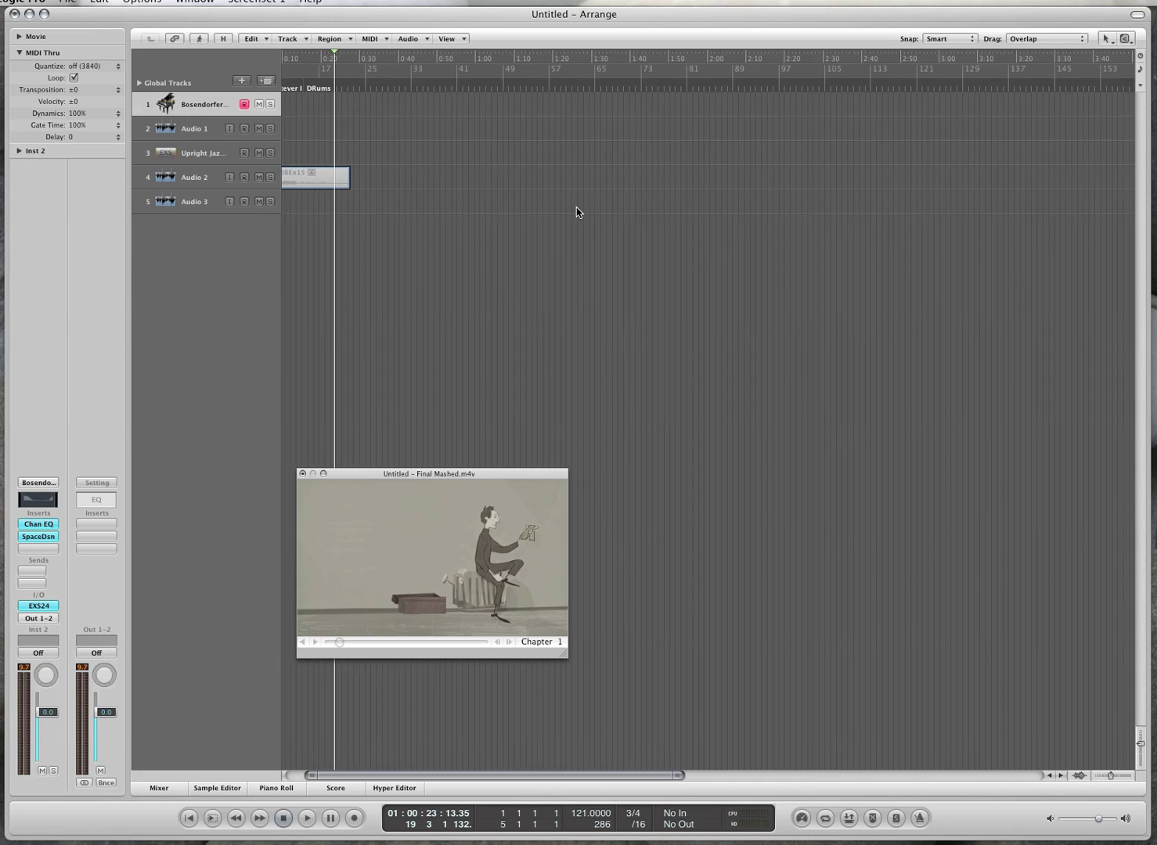
key(Return)
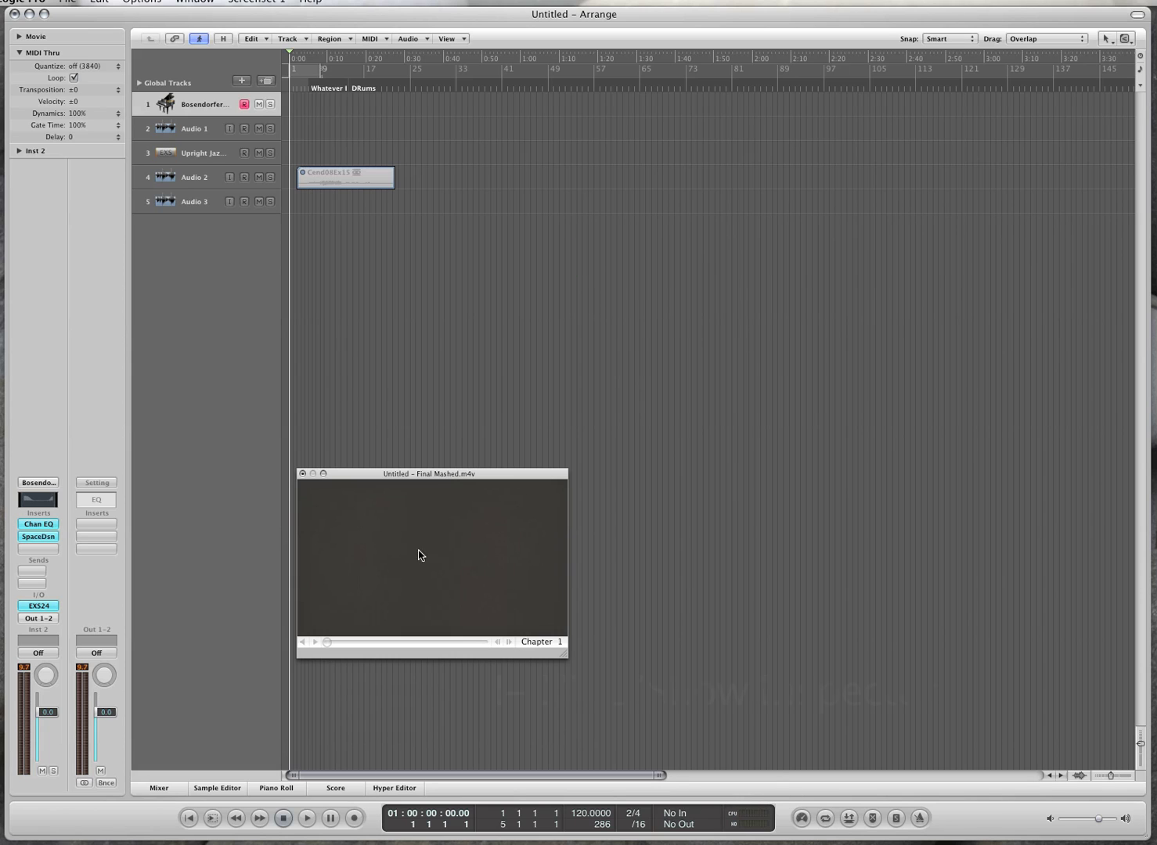
Hide the Inspector, and briefly hide and redisplay the transport bar.
key(i)
key(i)
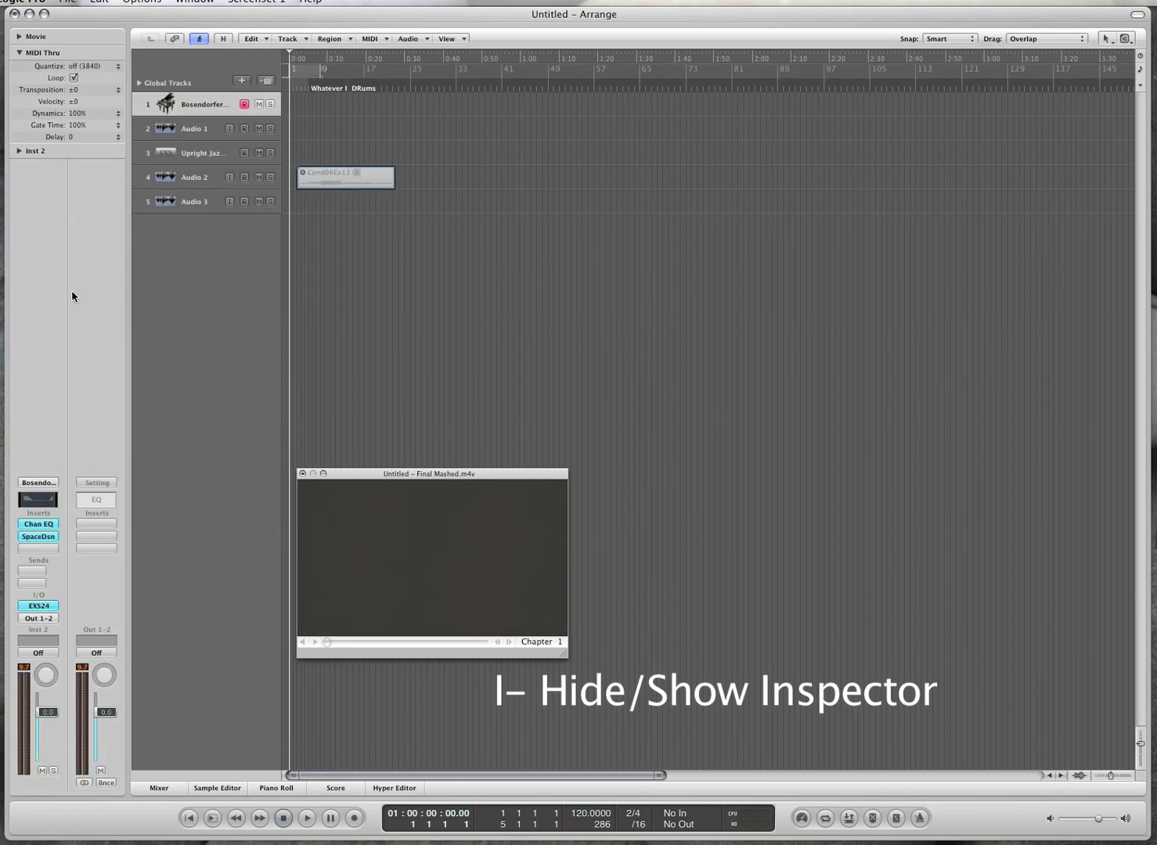
key(i)
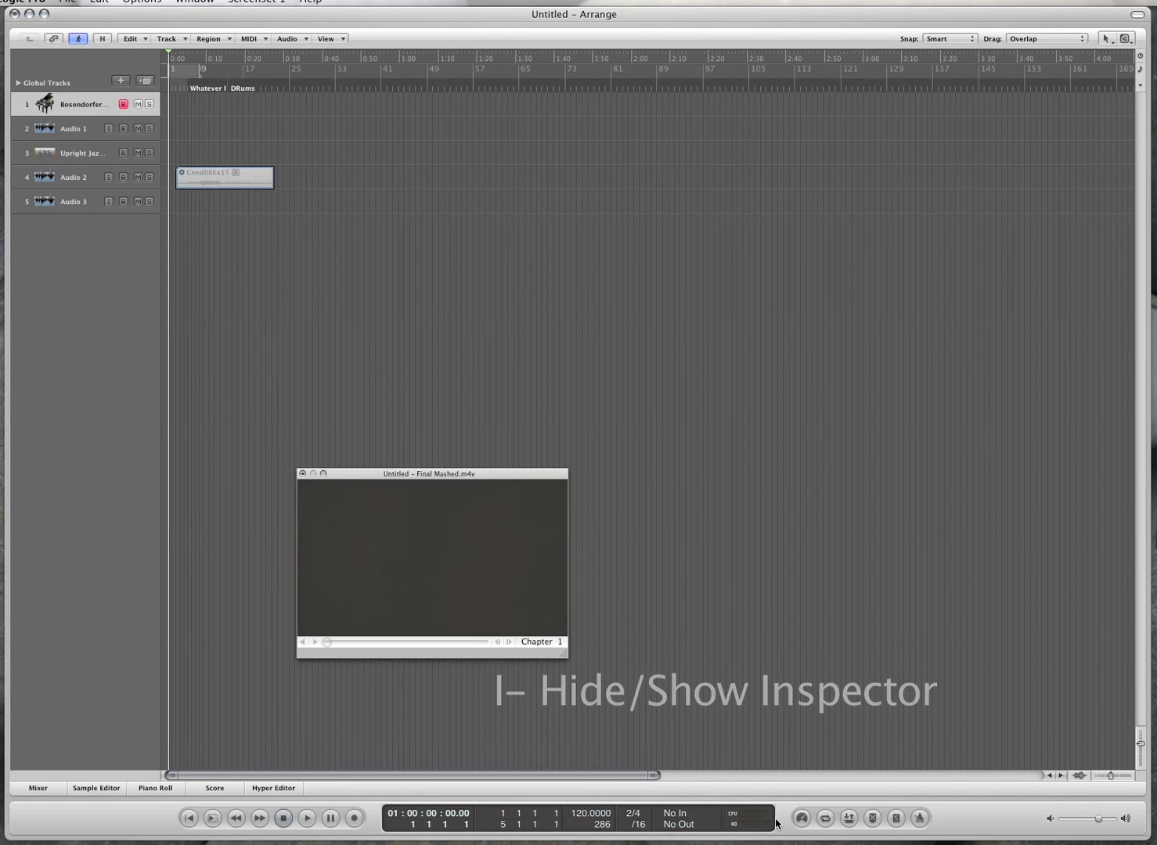
drag(785, 800, 788, 836)
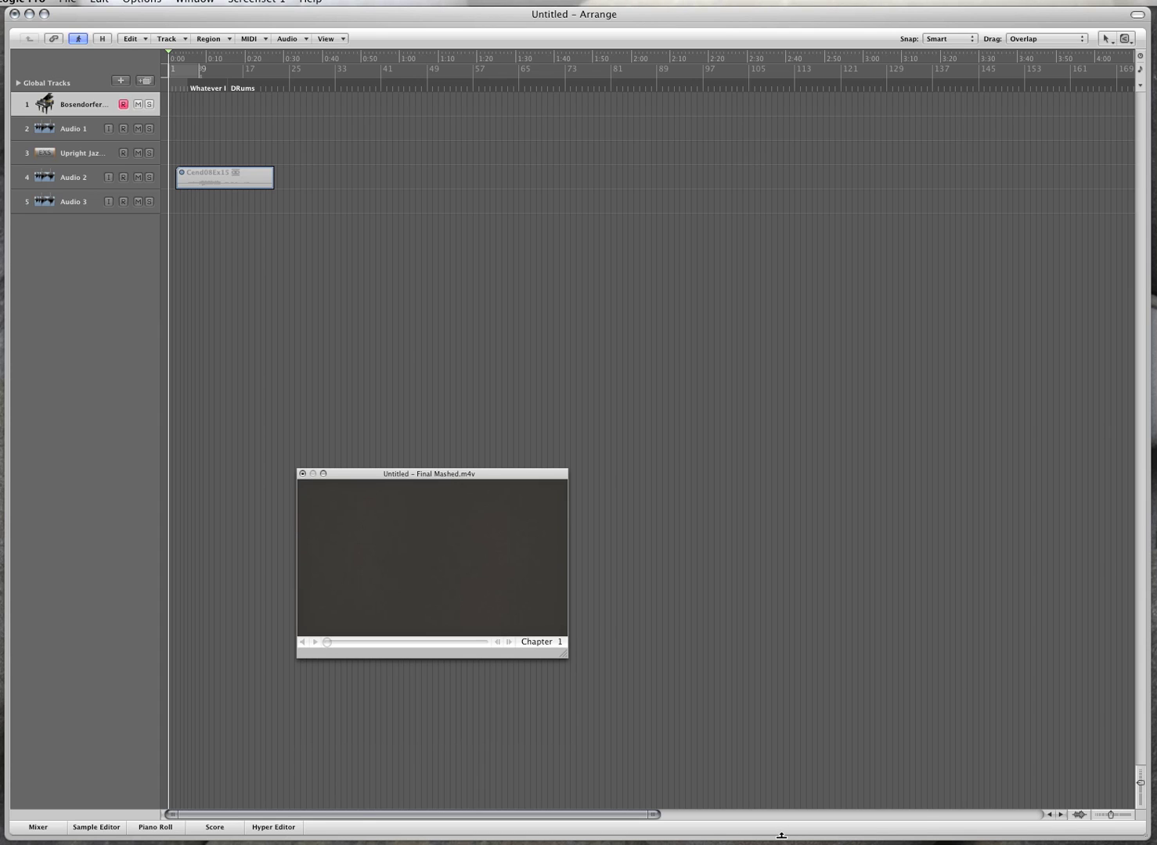
drag(786, 835, 783, 829)
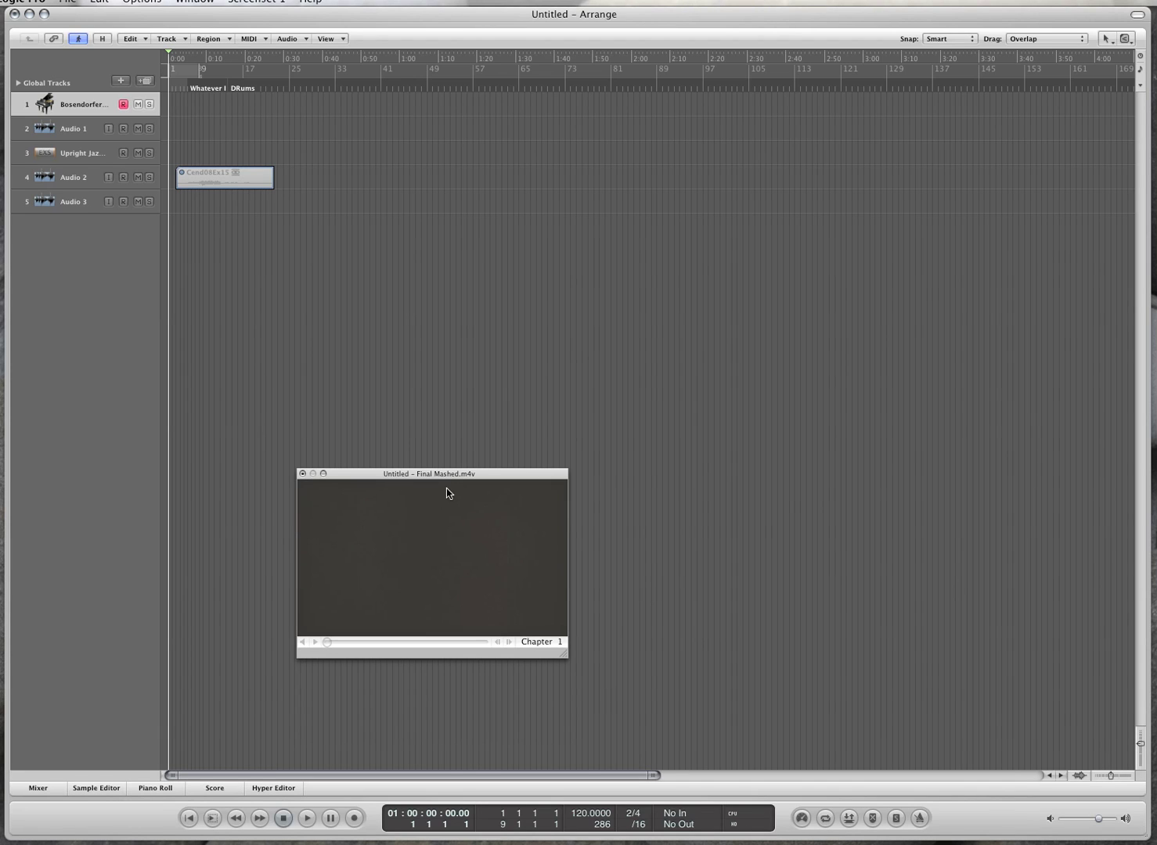
Select and unmute the Cend08Ex15 region on the Audio 2 track.
click(245, 176)
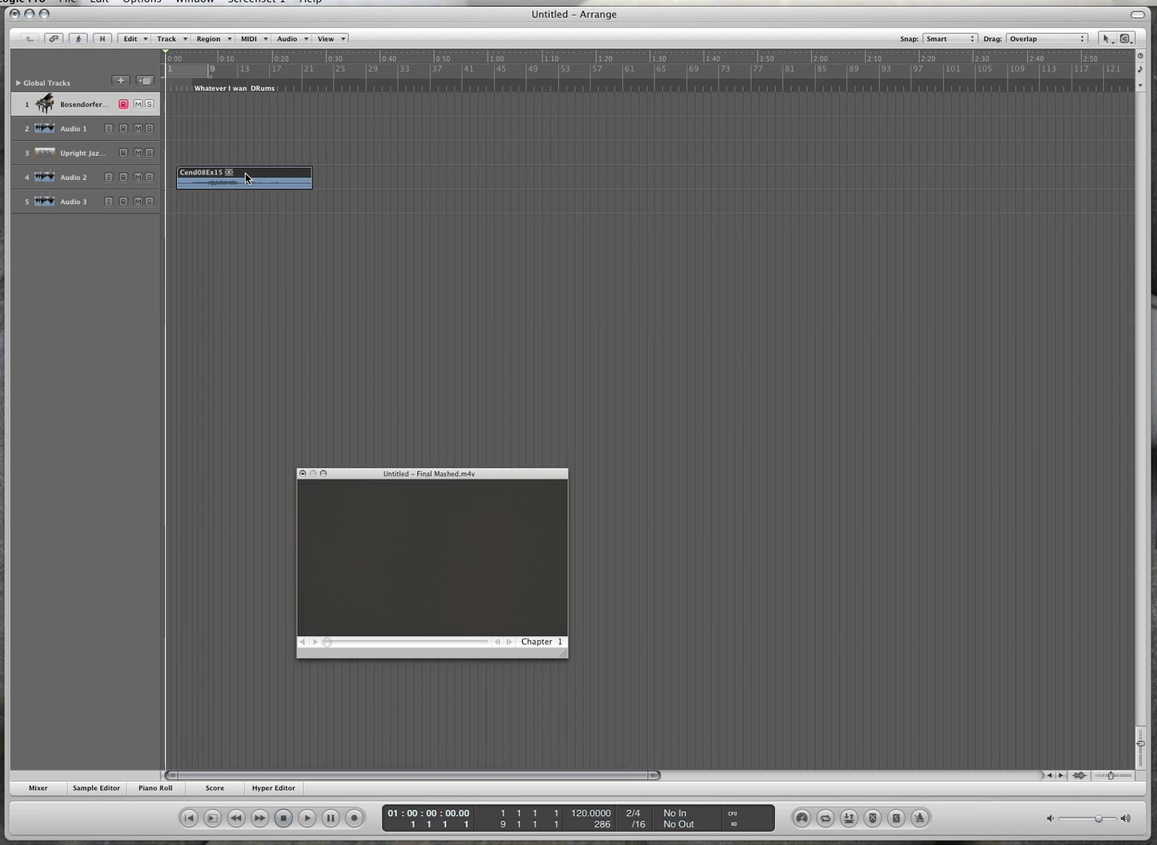
key(ctrl+Right)
key(ctrl+Right)
key(ctrl+Right)
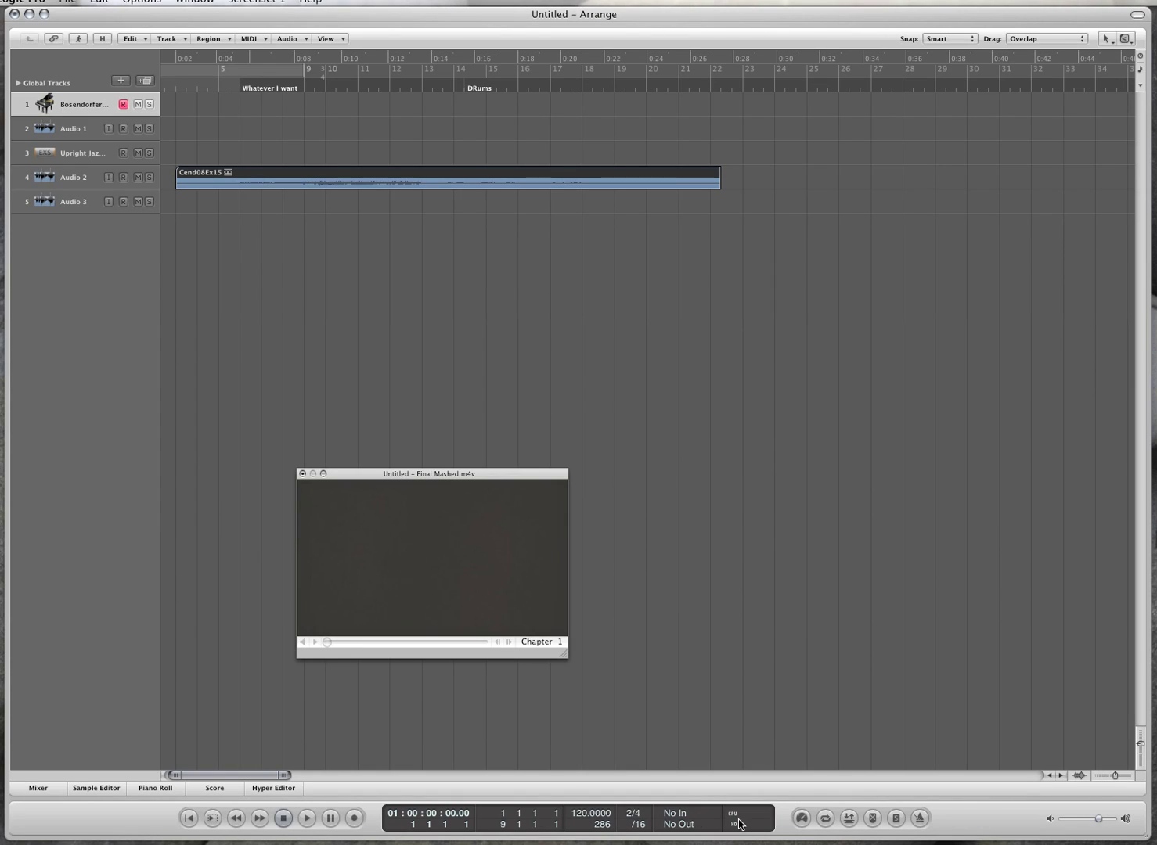
Show the audio and disk I/O load meters in an enlarged CPU window and close it again.
double_click(740, 826)
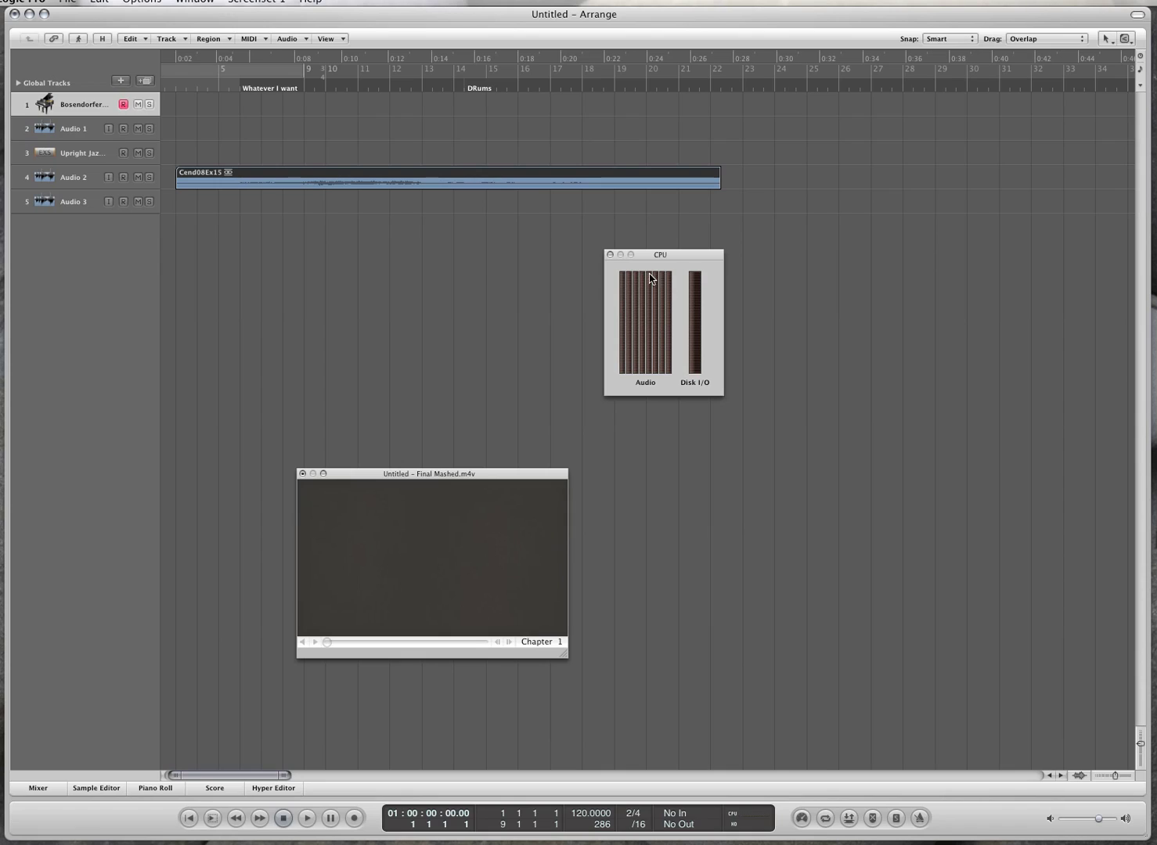
click(611, 255)
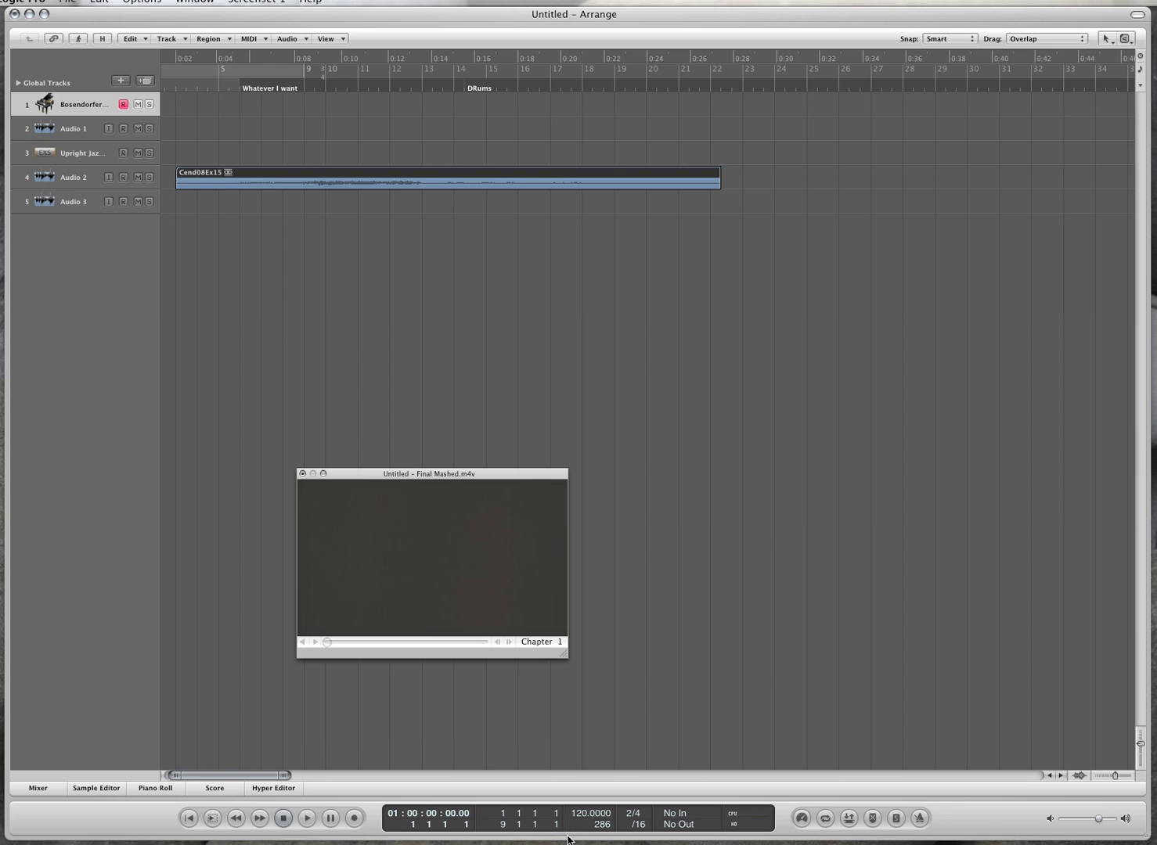
Set a cycle area from about bar 7 to bar 13 and play its beginning twice.
click(284, 72)
drag(284, 73, 424, 70)
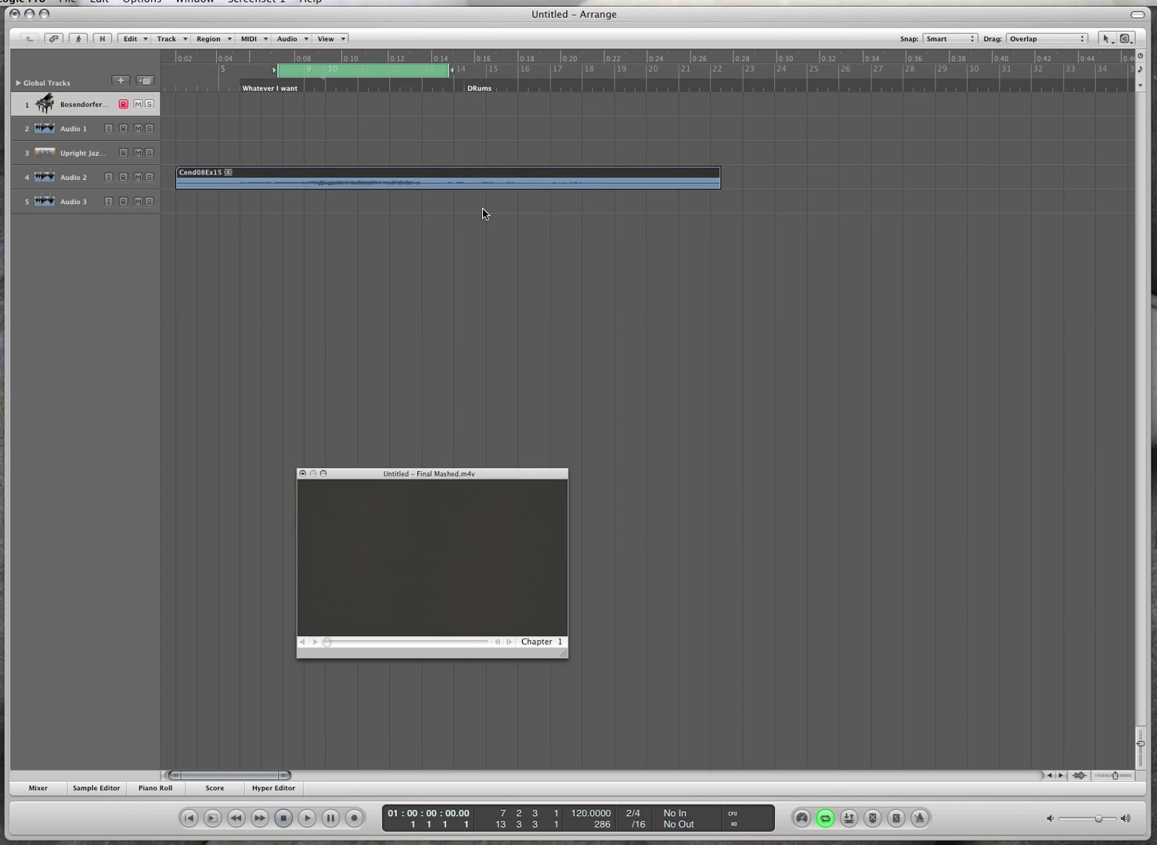
key(space)
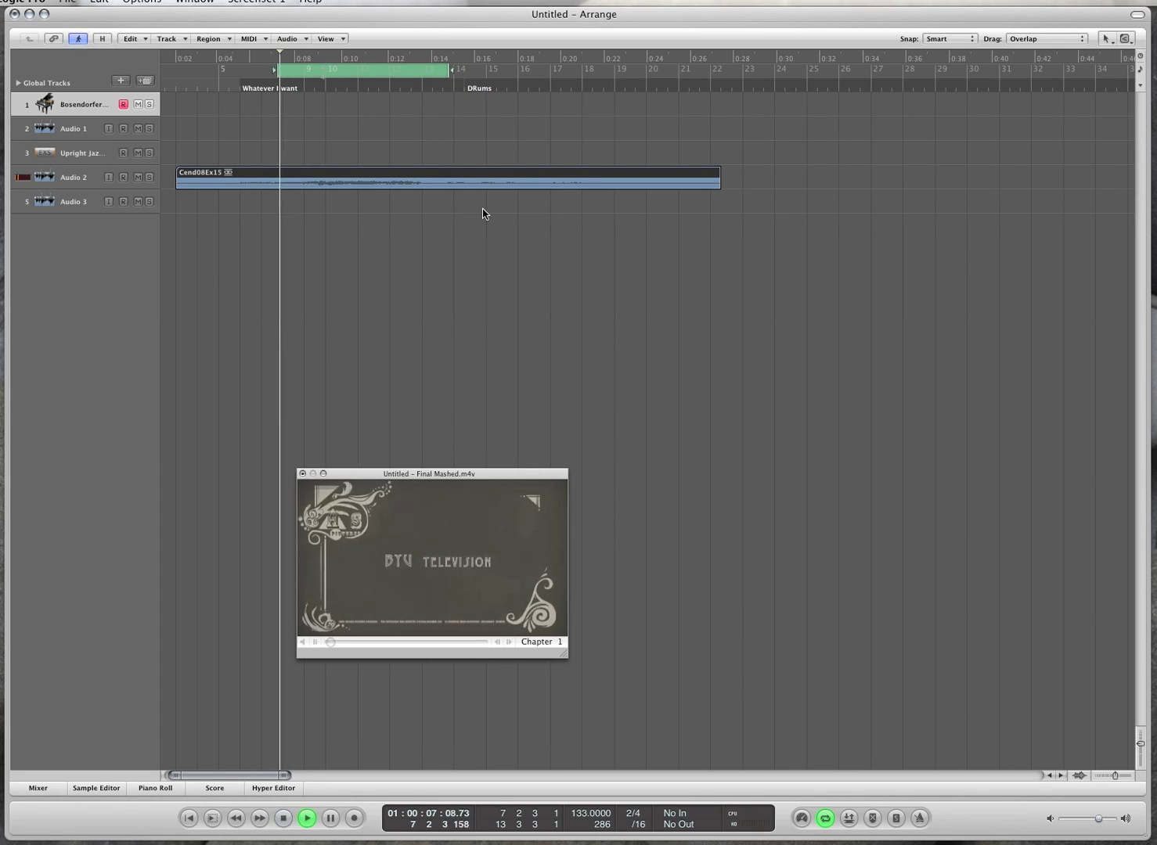
key(space)
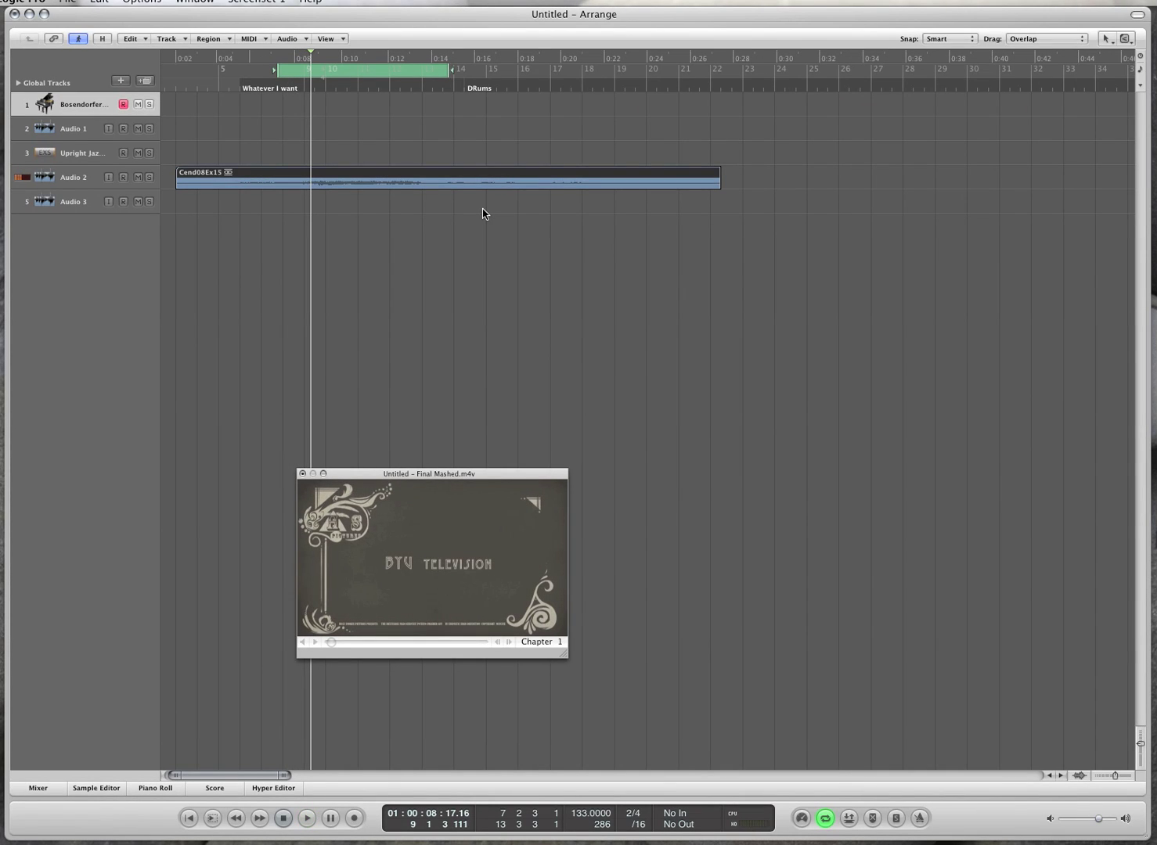
key(space)
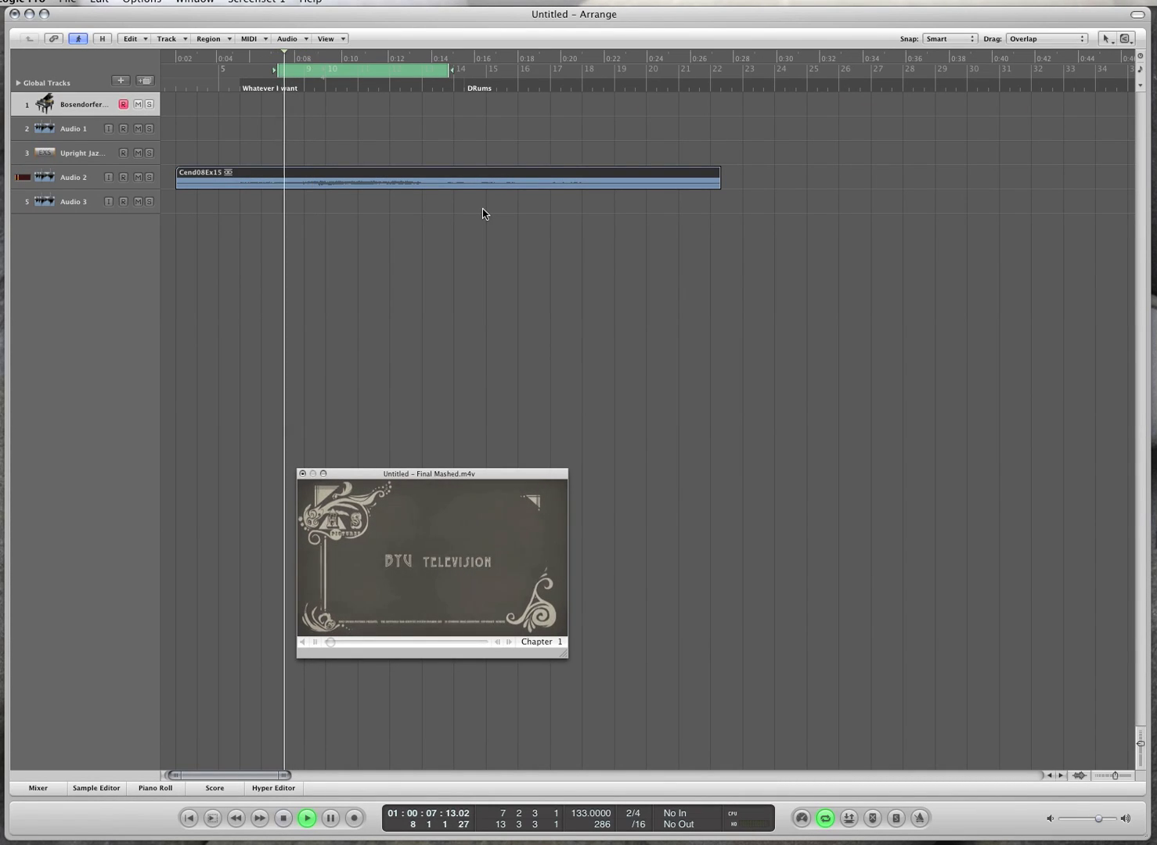
key(space)
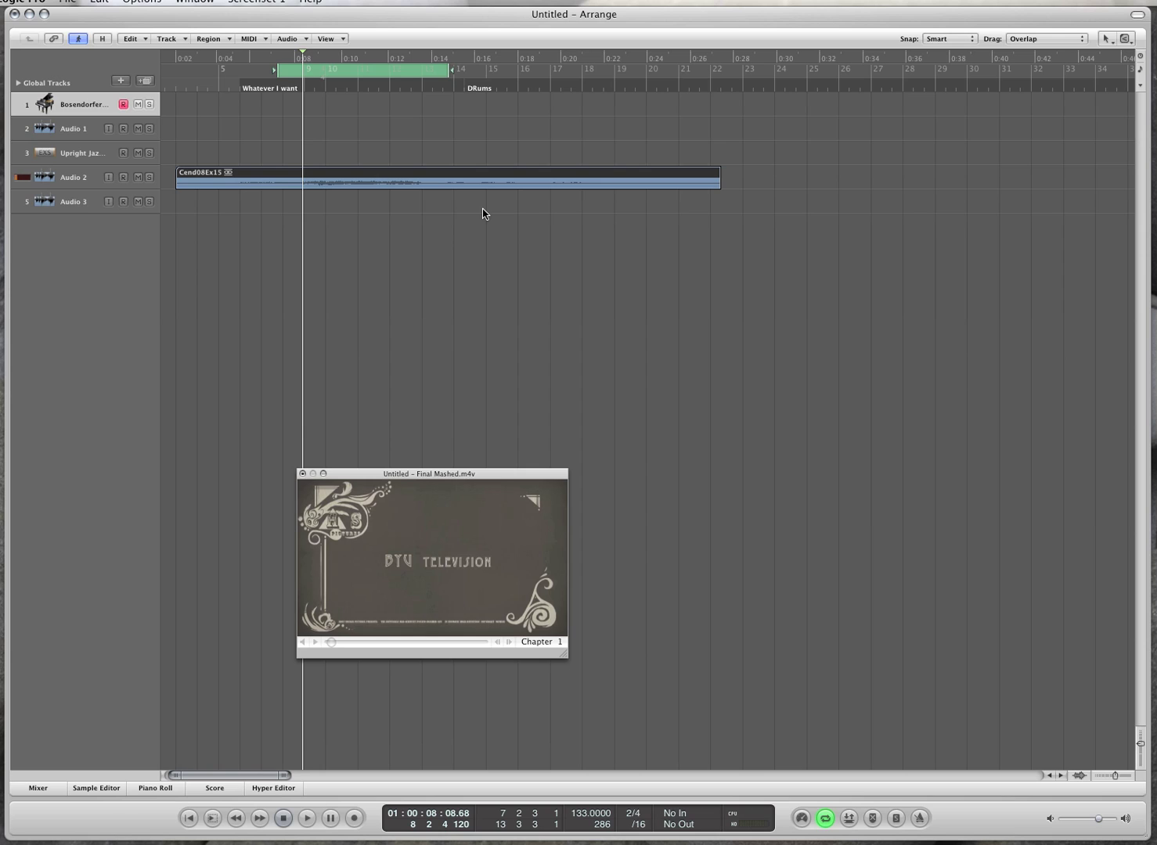
Place the playhead between bars 17 and 18, start and stop playback, and deselect the Cend08Ex15 region.
click(527, 78)
click(578, 88)
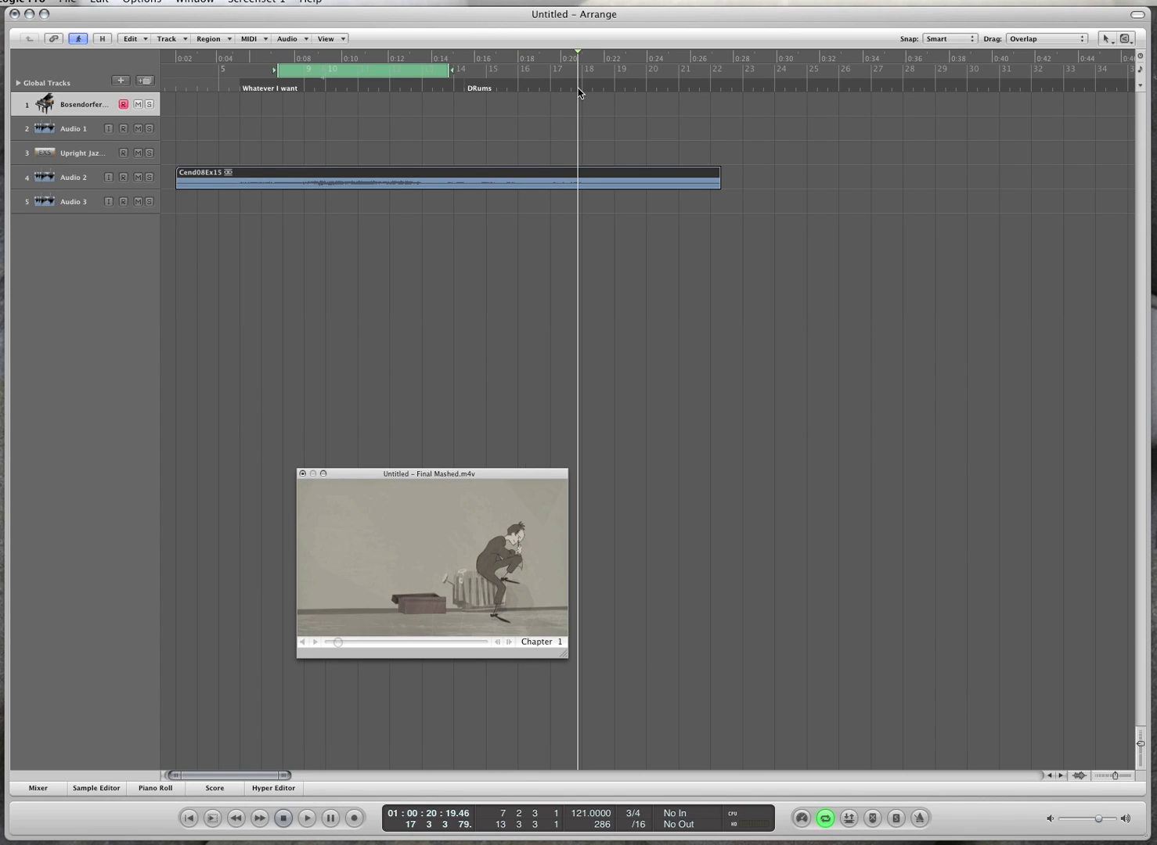
key(space)
key(space)
click(465, 175)
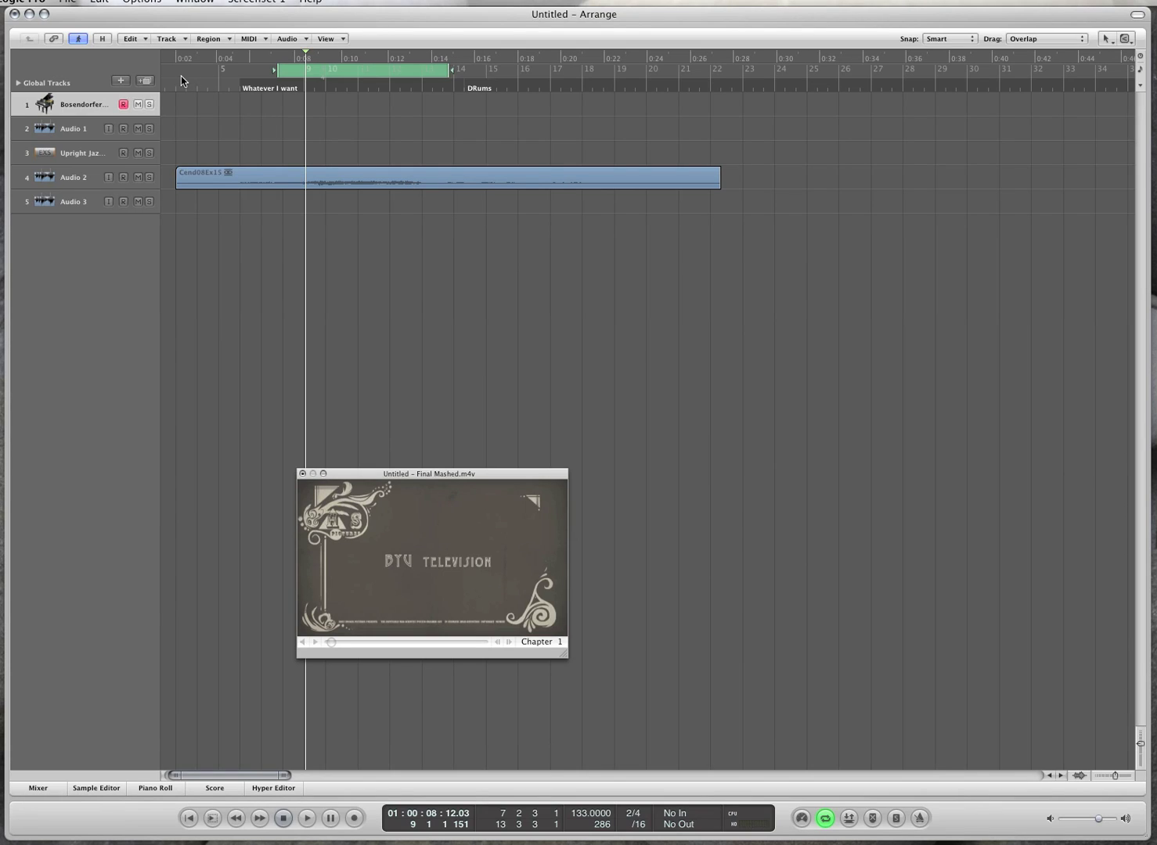
Redefine the cycle area to run from bar 3 to about bar 24 and play the arrangement.
drag(177, 73, 716, 75)
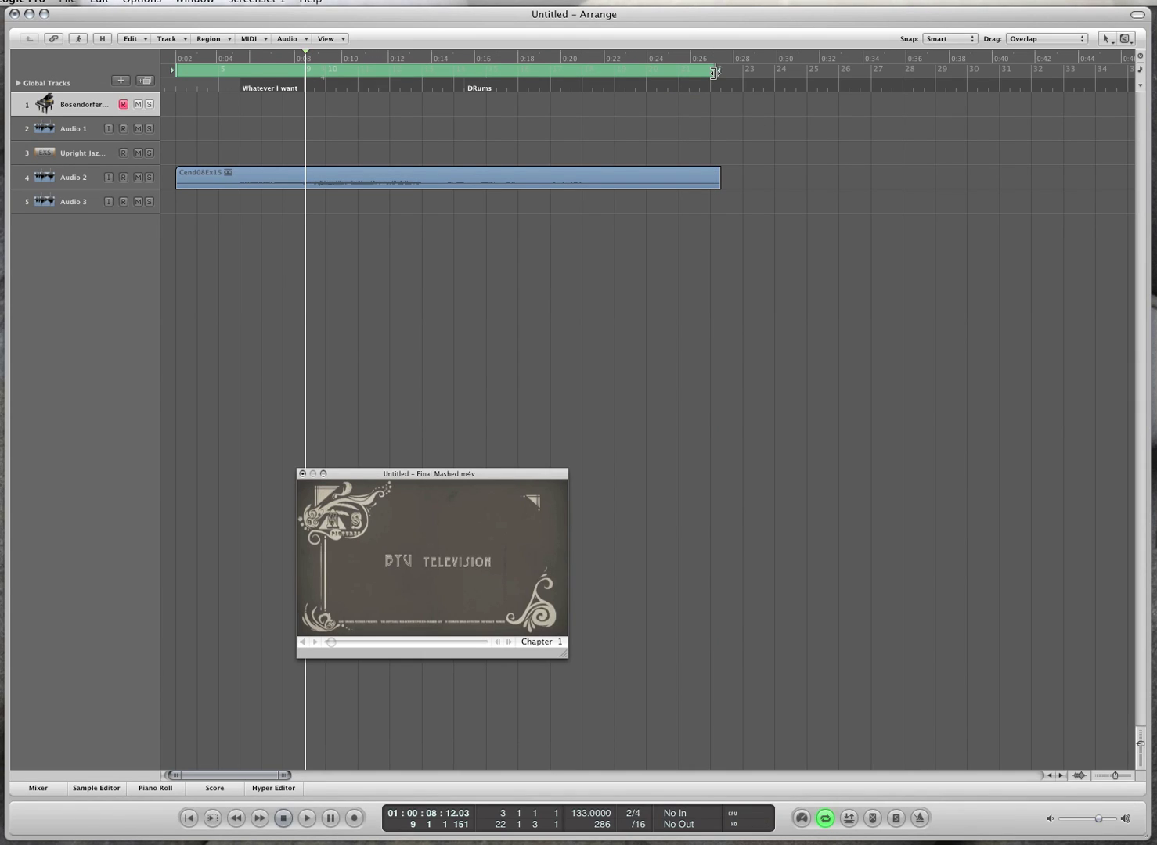
drag(714, 72, 802, 72)
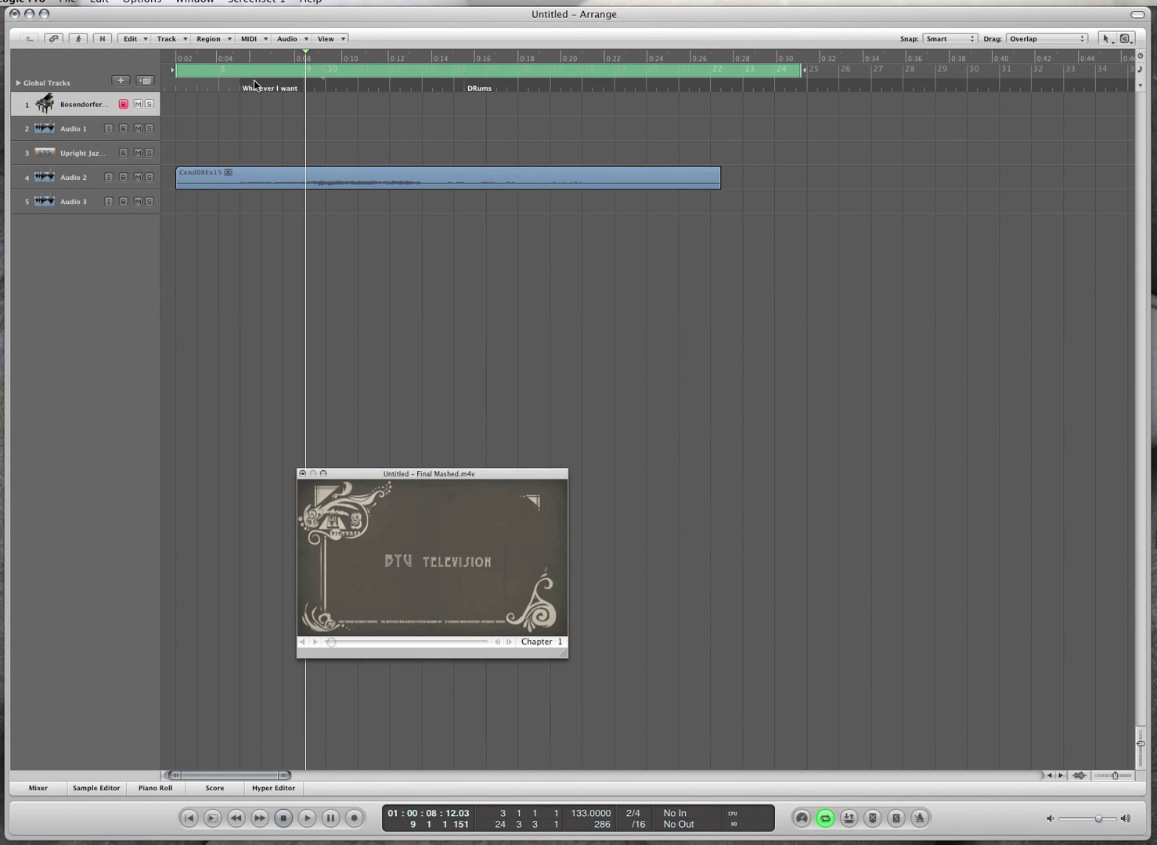
key(space)
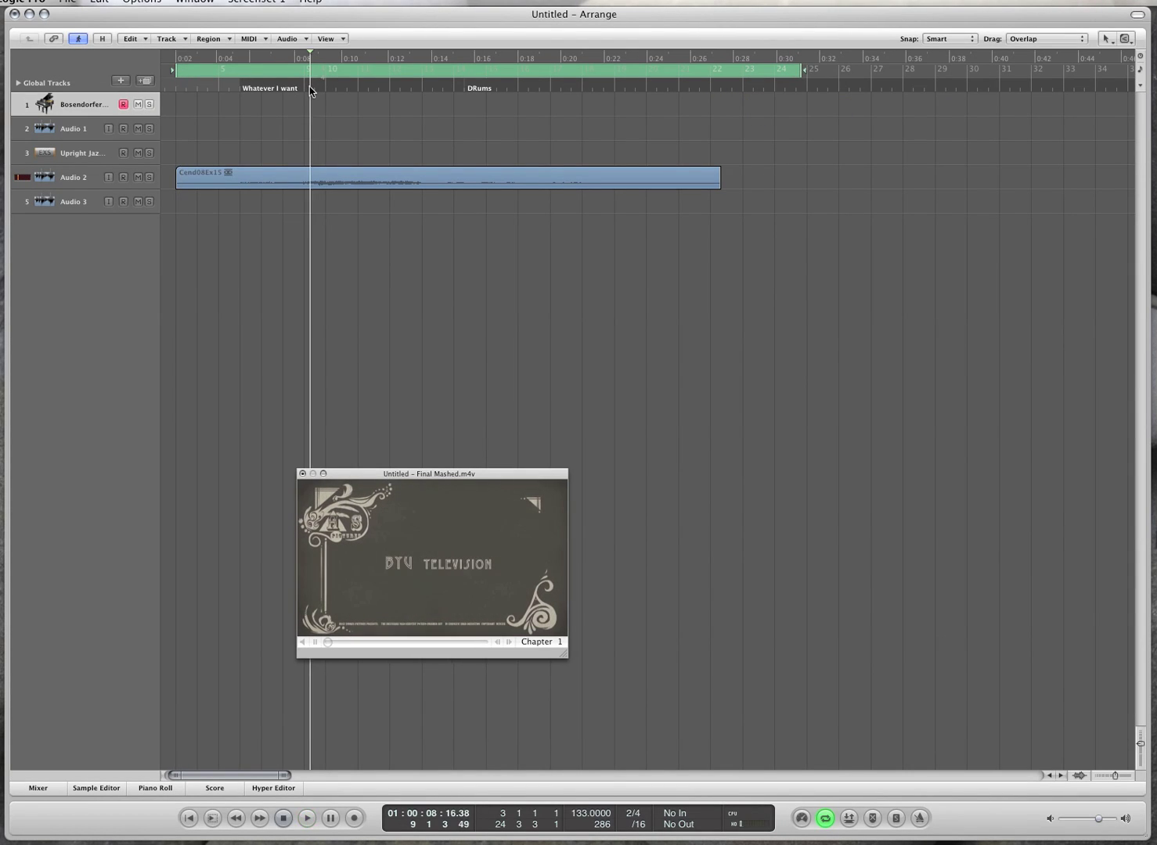
key(space)
click(290, 39)
click(304, 194)
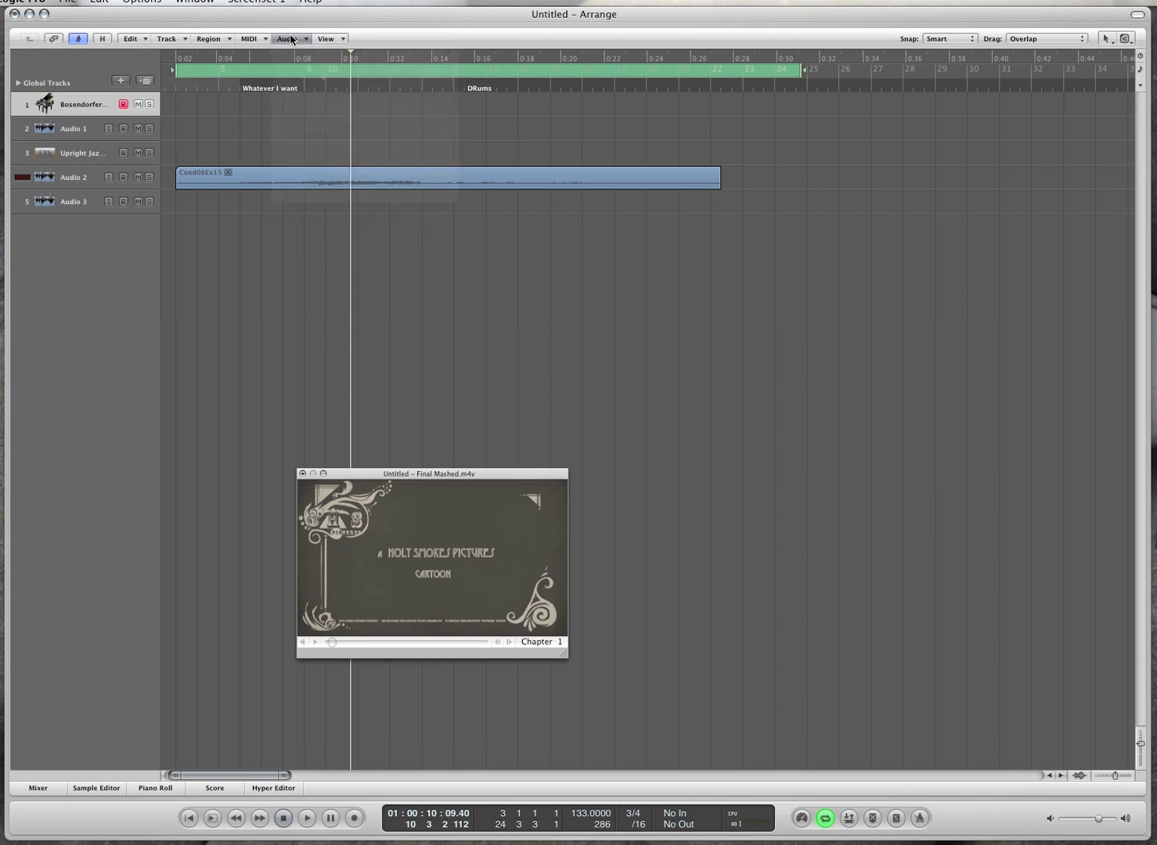
Adjust the Cend08Ex15 region's length to the locators, converting the compressed audio to a new file, and deselect the region.
click(307, 185)
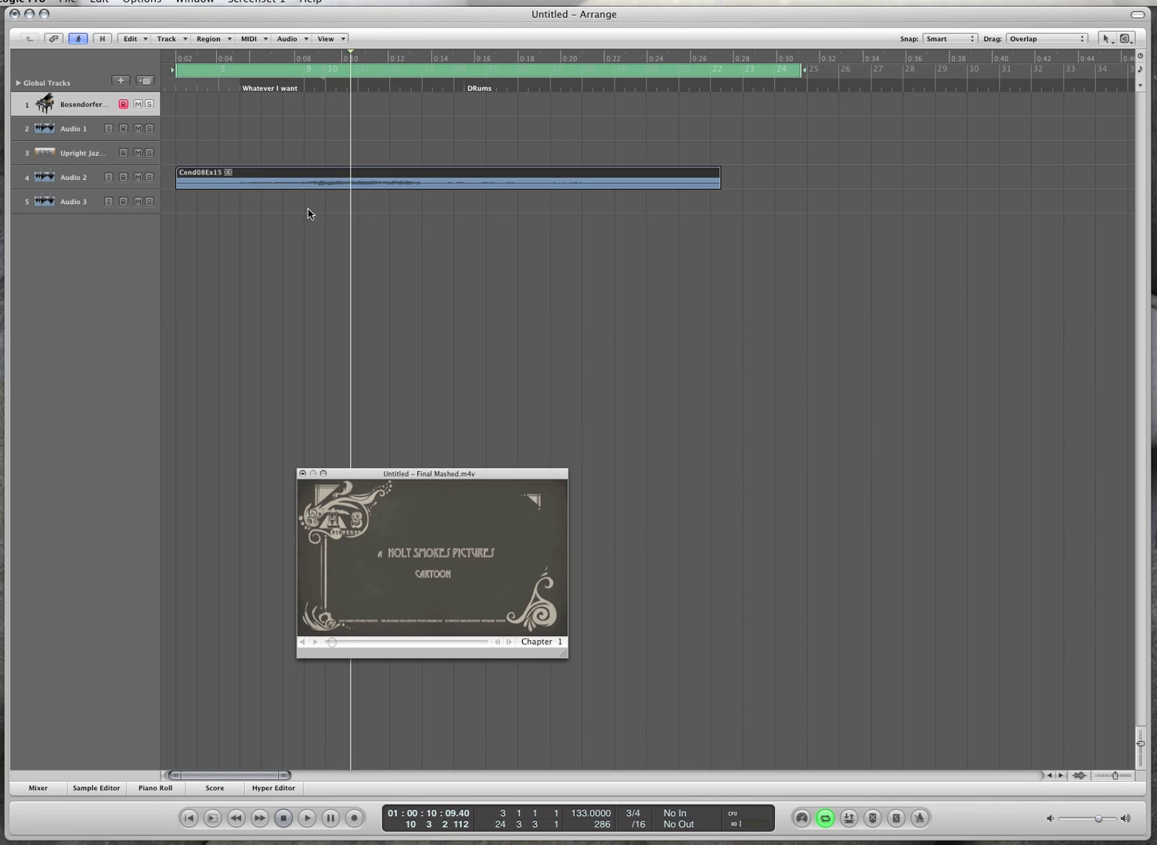
click(302, 39)
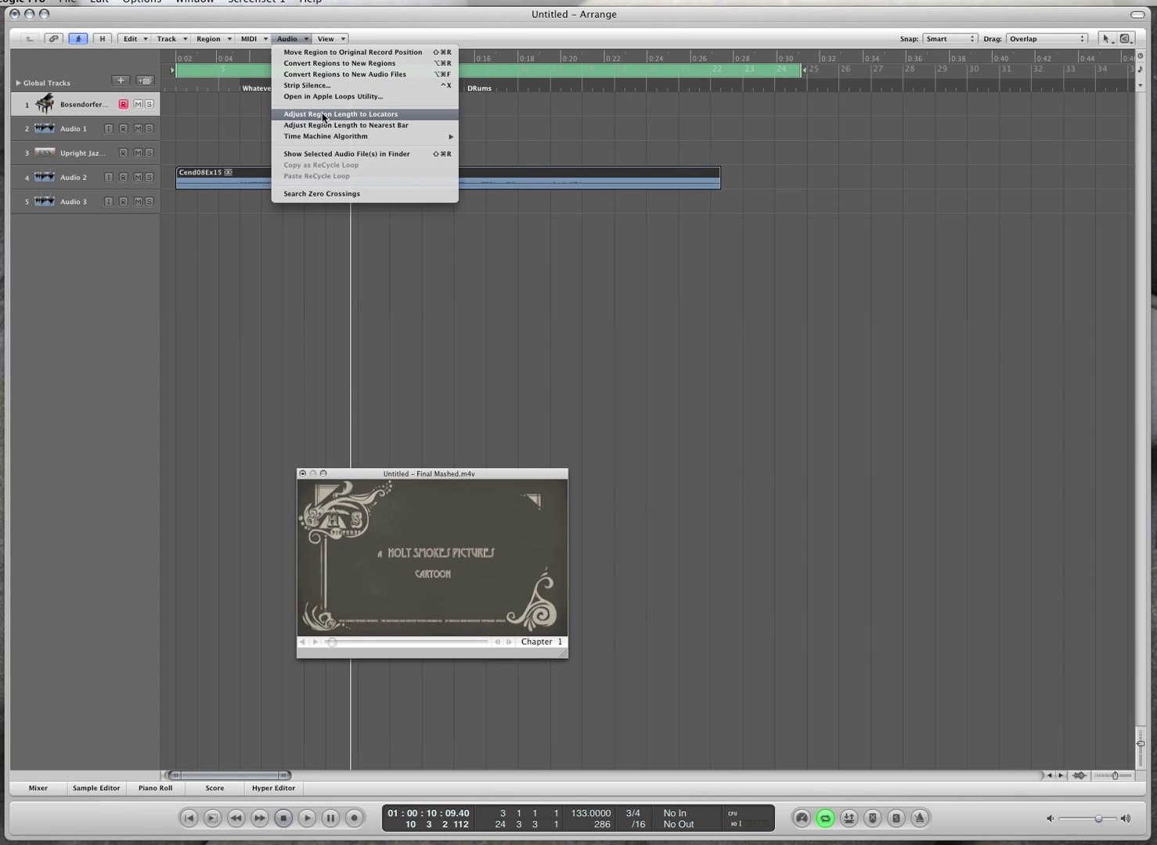
click(416, 117)
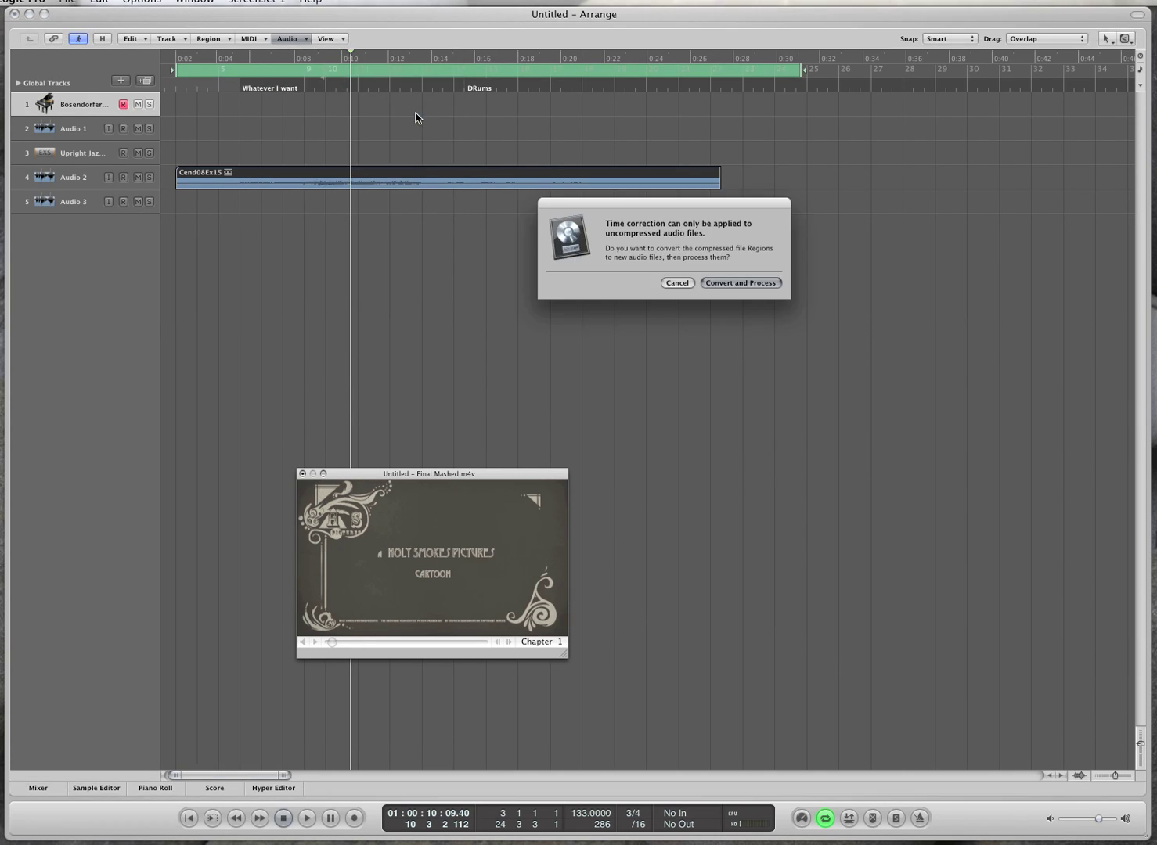
click(740, 284)
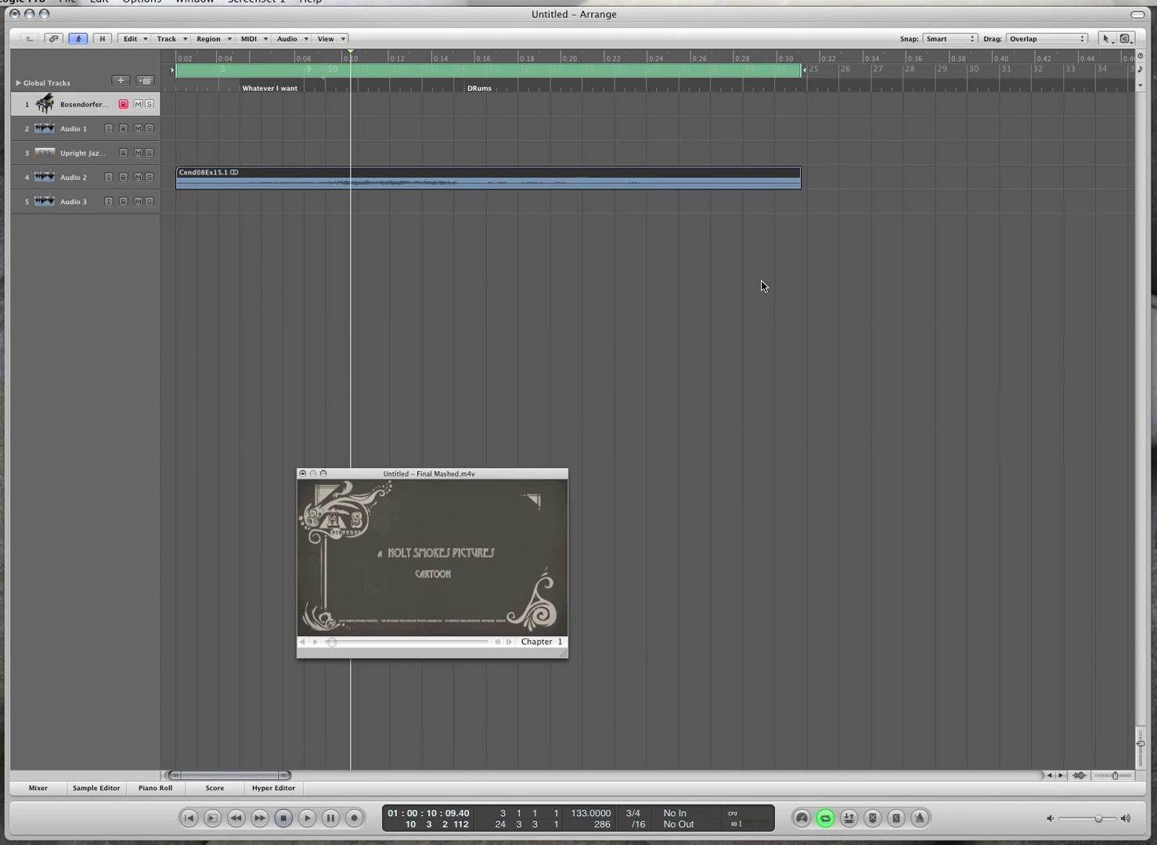
click(406, 119)
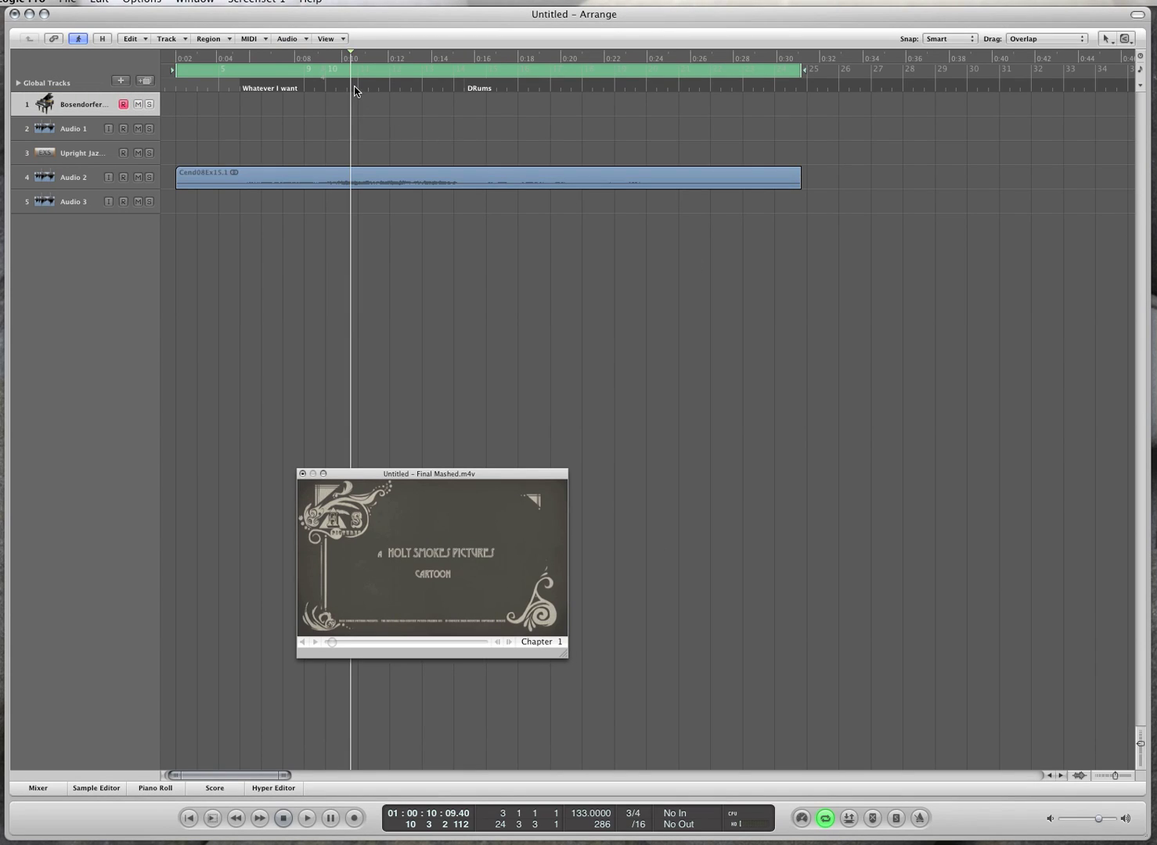
Play the stretched Audio 2 region from the middle of the cycle area and stop around bar 15.
key(space)
click(347, 84)
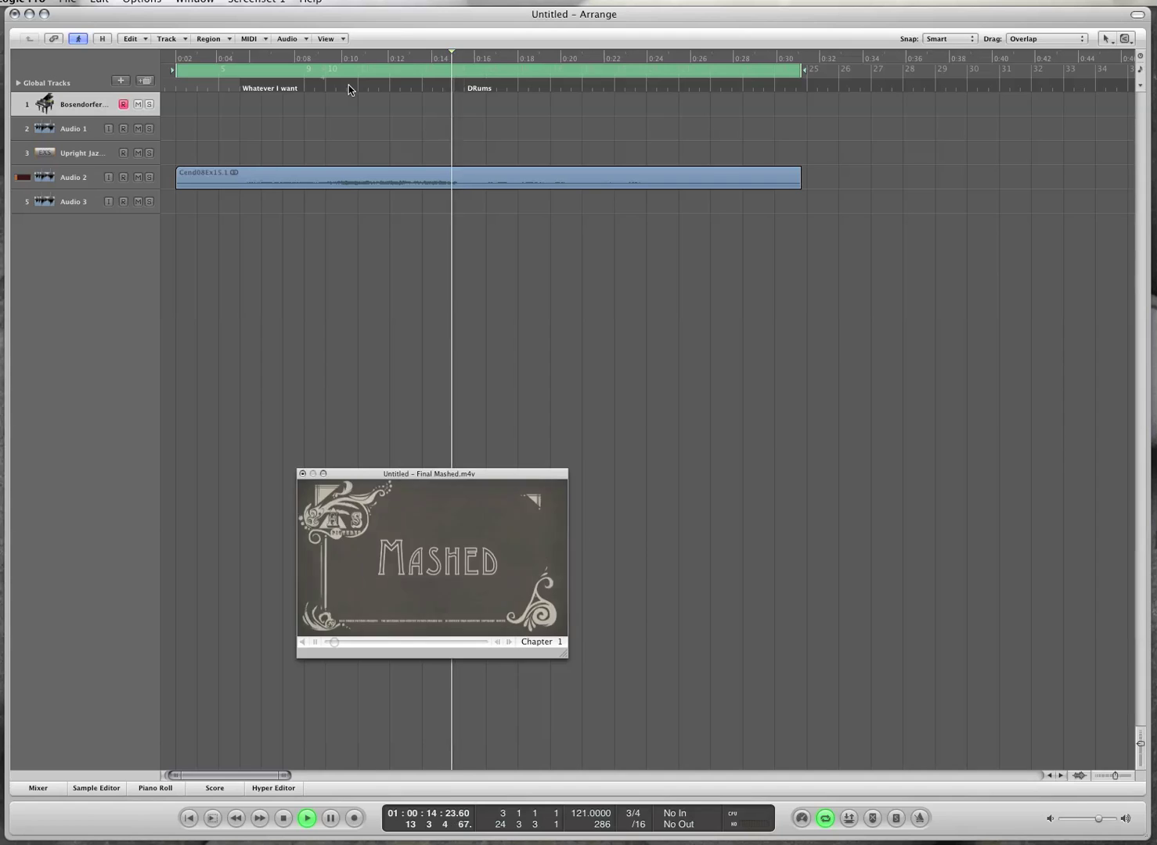
key(space)
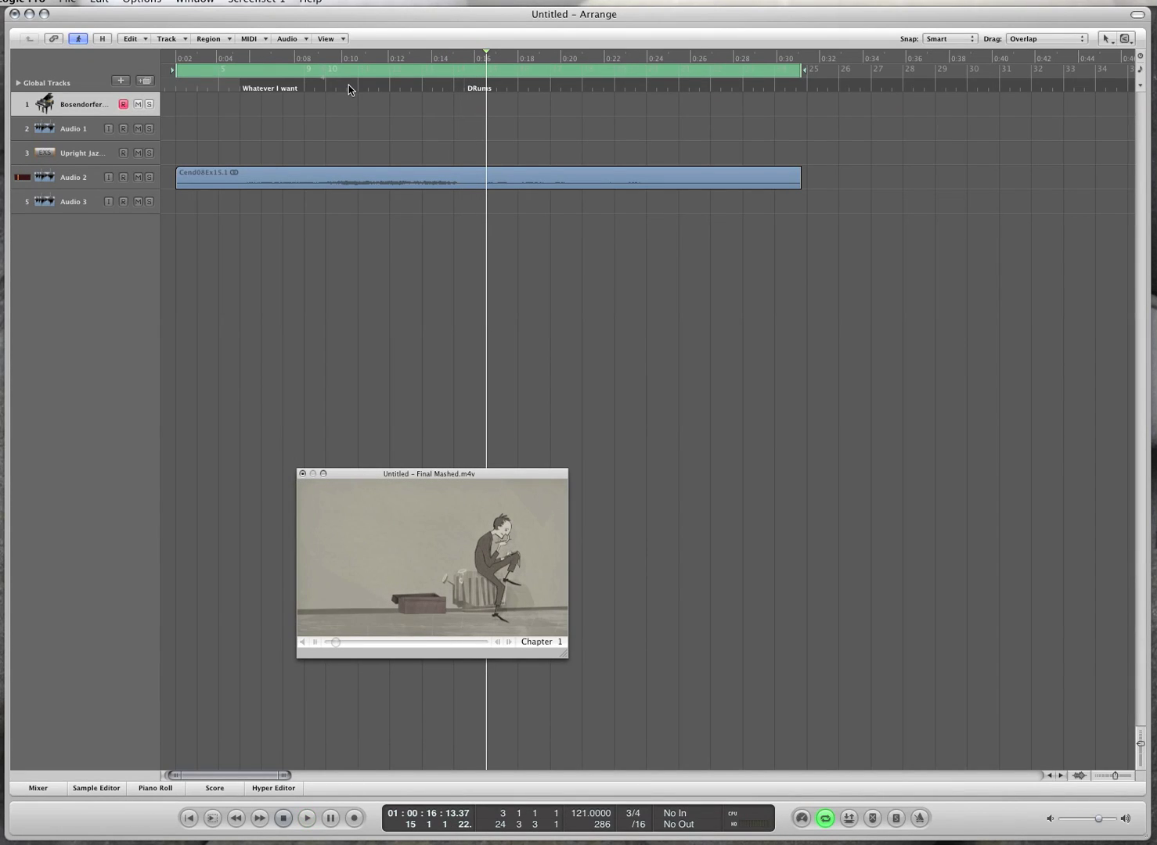
Trim the Audio 2 region's end slightly, shorten the cycle area to about bar 19, and adjust the region's length to the locators.
click(793, 181)
mouse_move(793, 181)
mouse_down()
mouse_move(687, 181)
mouse_move(789, 181)
mouse_up()
click(795, 74)
click(795, 74)
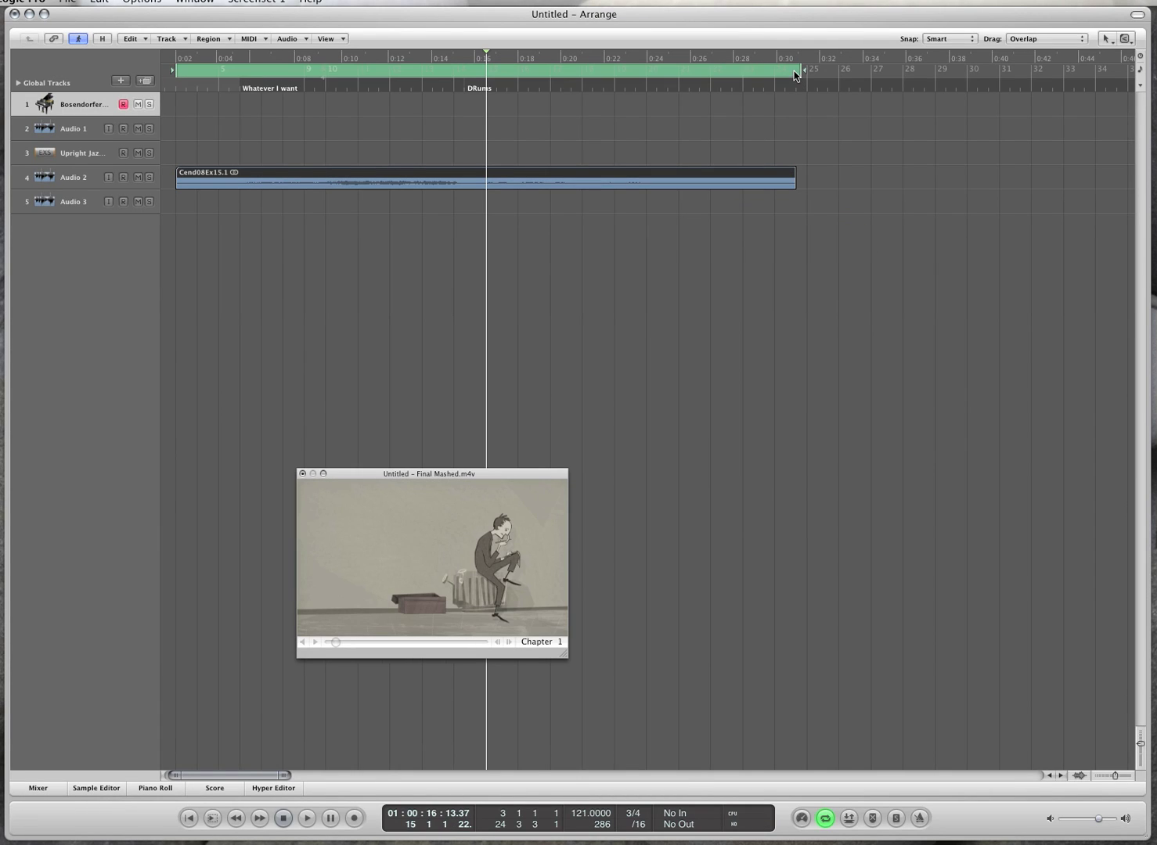
drag(796, 74, 623, 76)
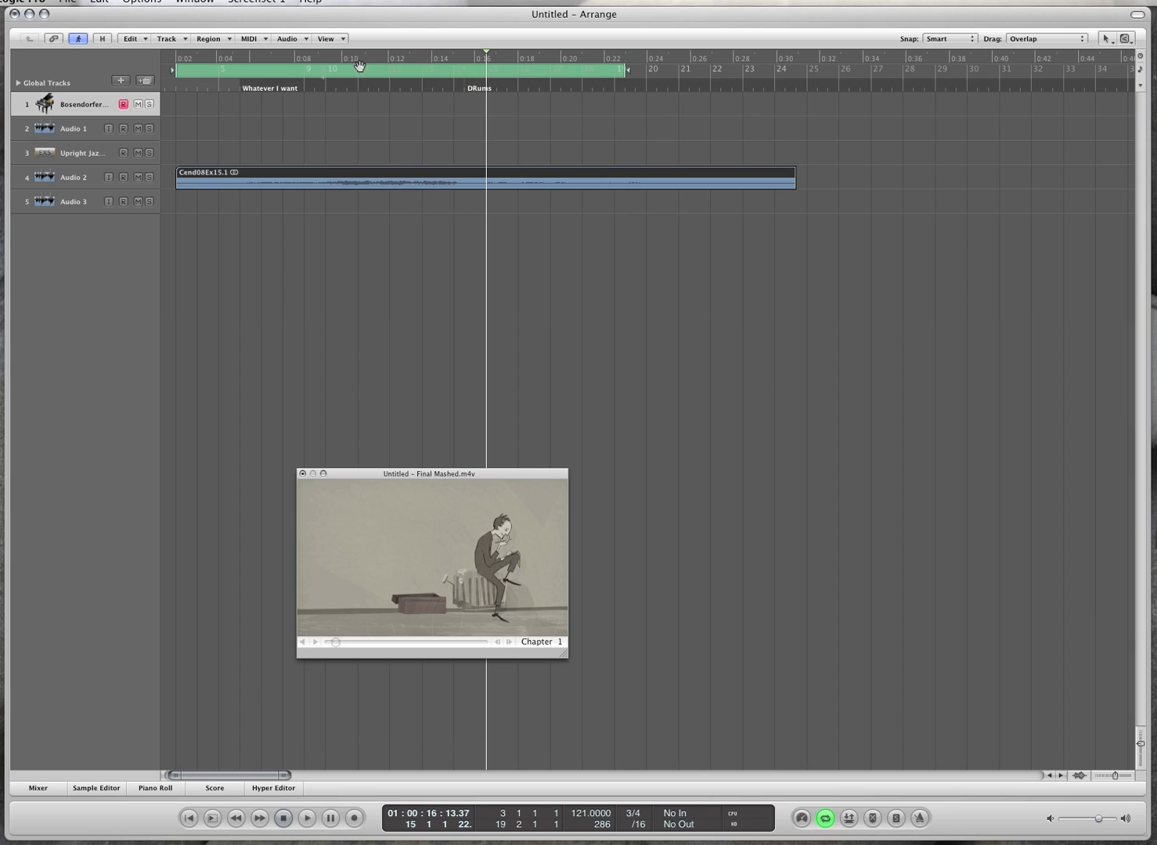
click(301, 39)
click(321, 115)
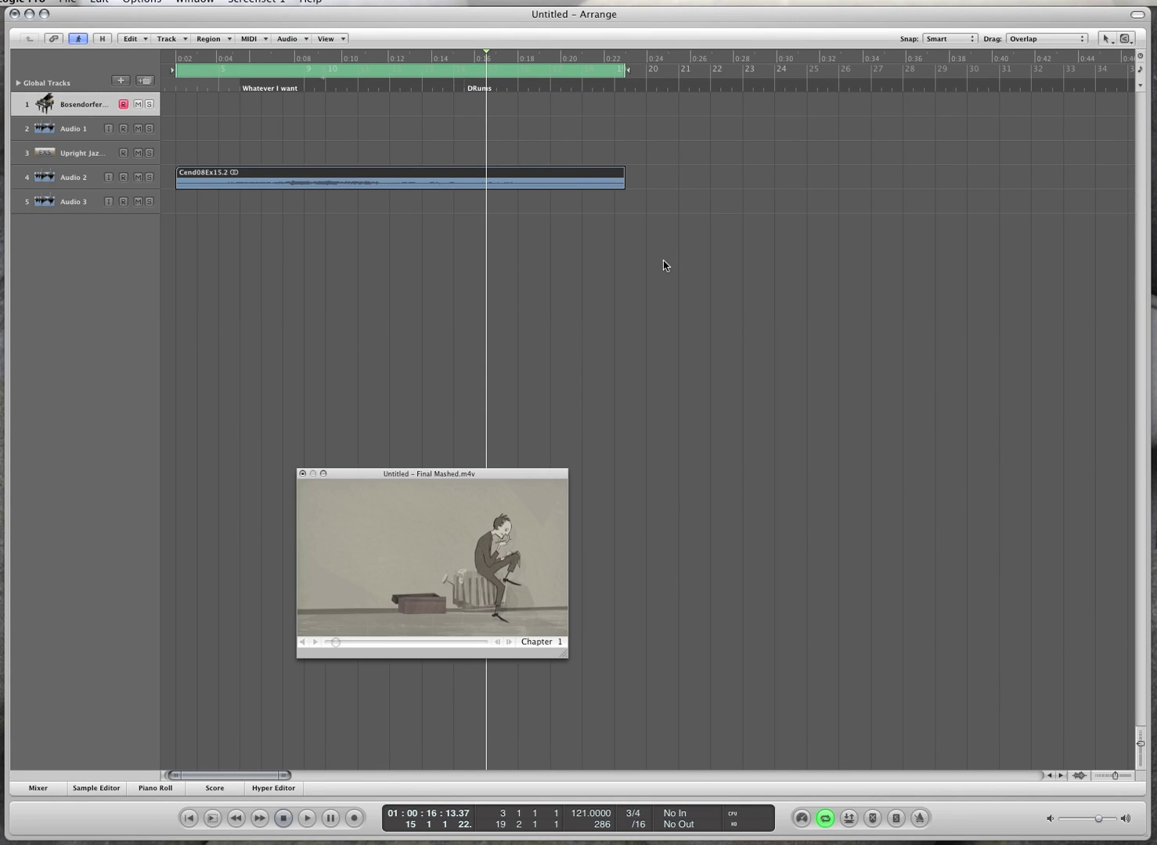
Play the shortened Audio 2 region from the start of the cycle area and stop around bar 12.
click(295, 86)
key(space)
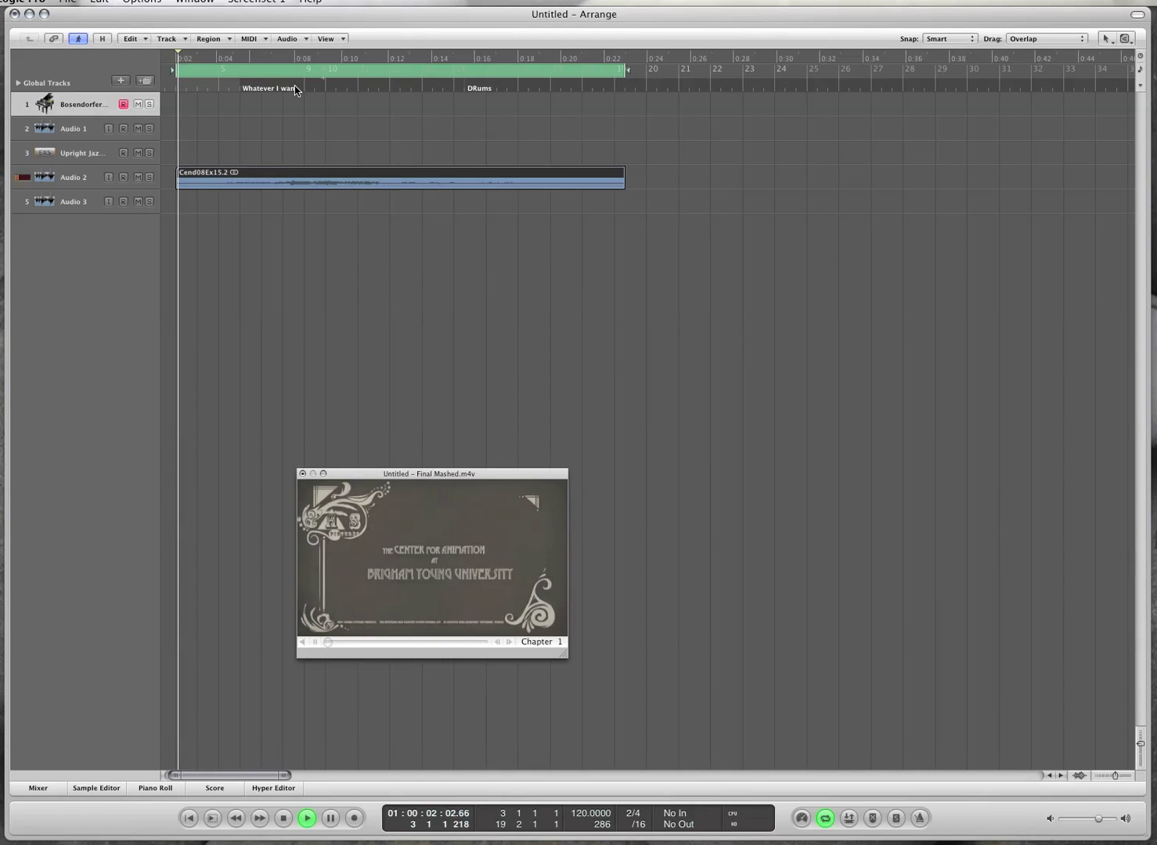
click(296, 86)
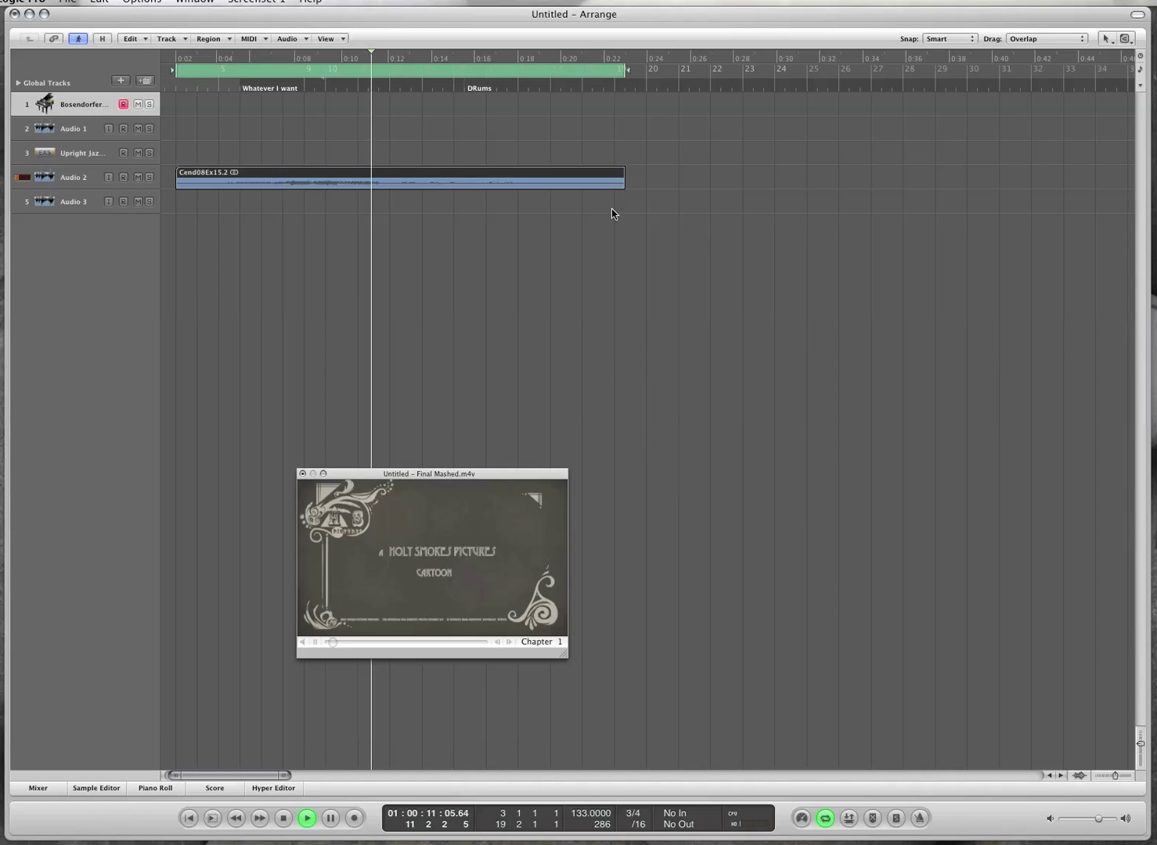
key(space)
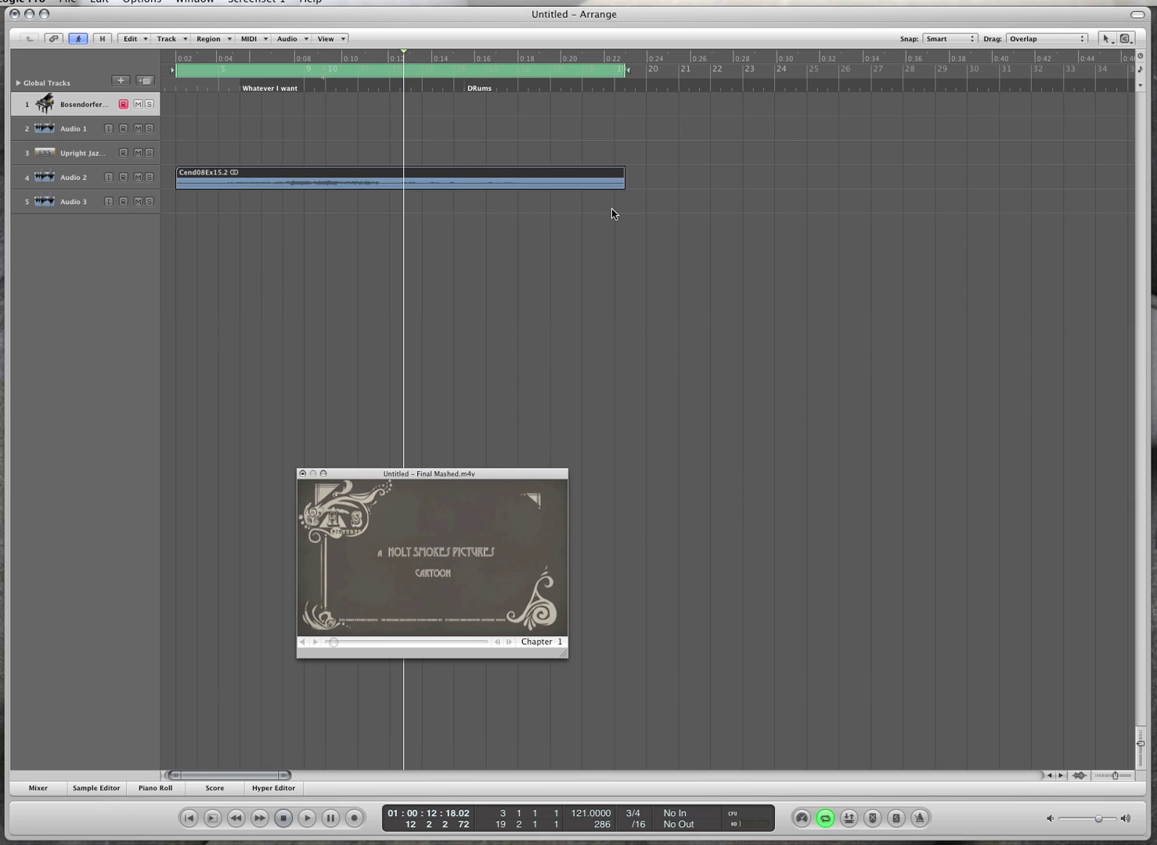
Delete the audio region on the Audio 2 track and turn cycle mode off.
click(299, 174)
key(Delete)
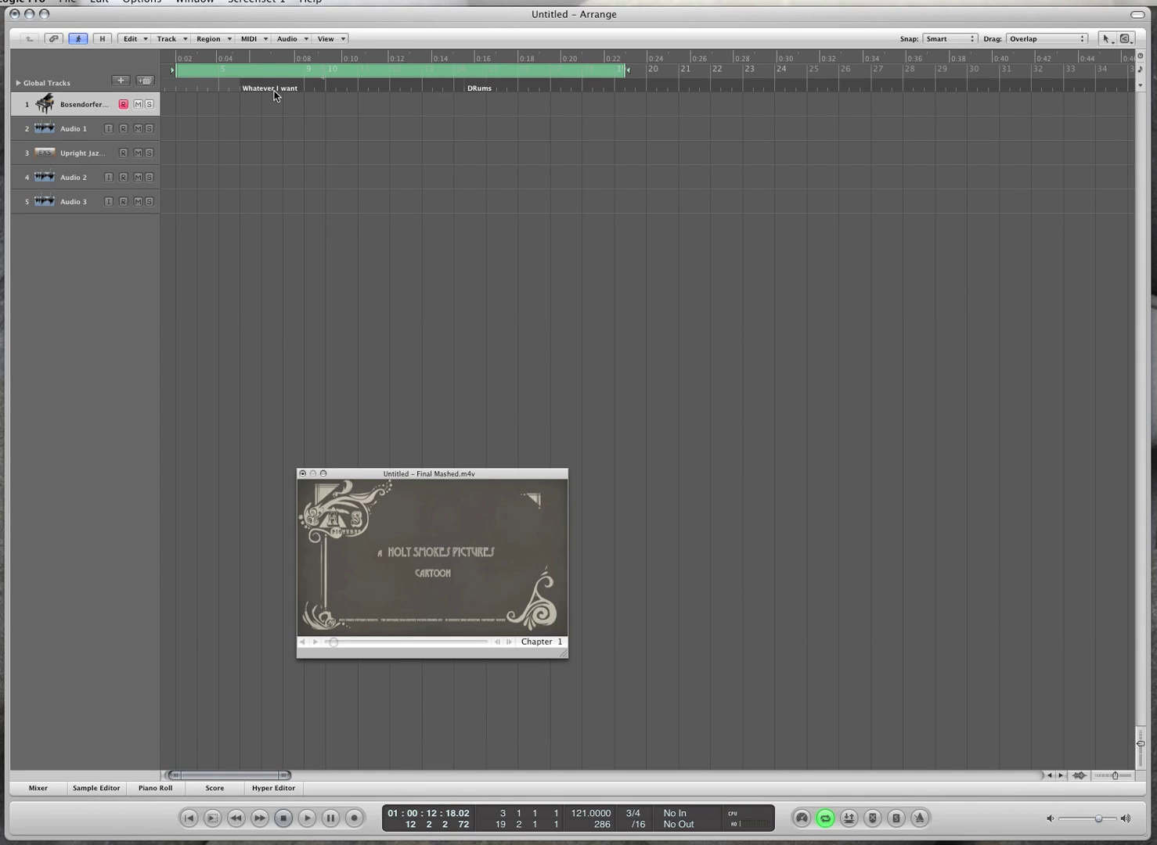
click(284, 75)
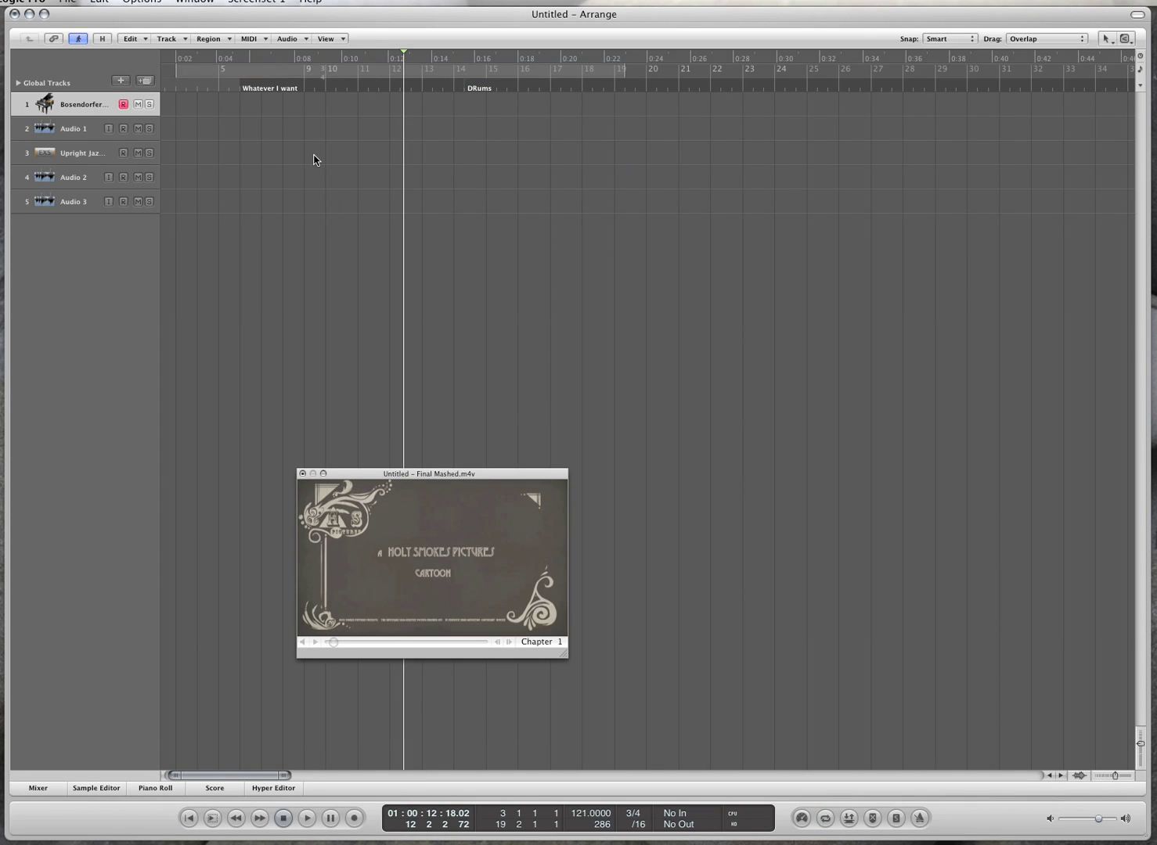
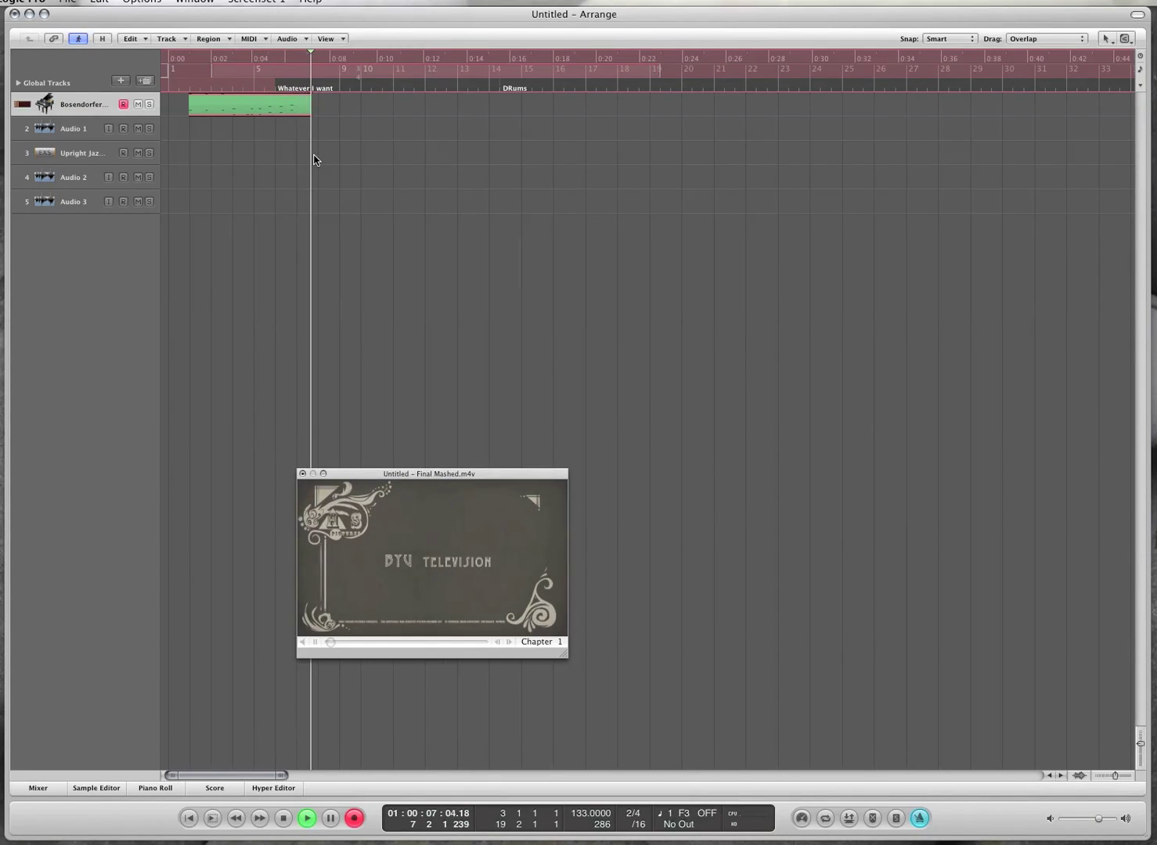
Finish recording the piano part on the Bosendorfer track around bar 7 and deselect the recorded region.
key(space)
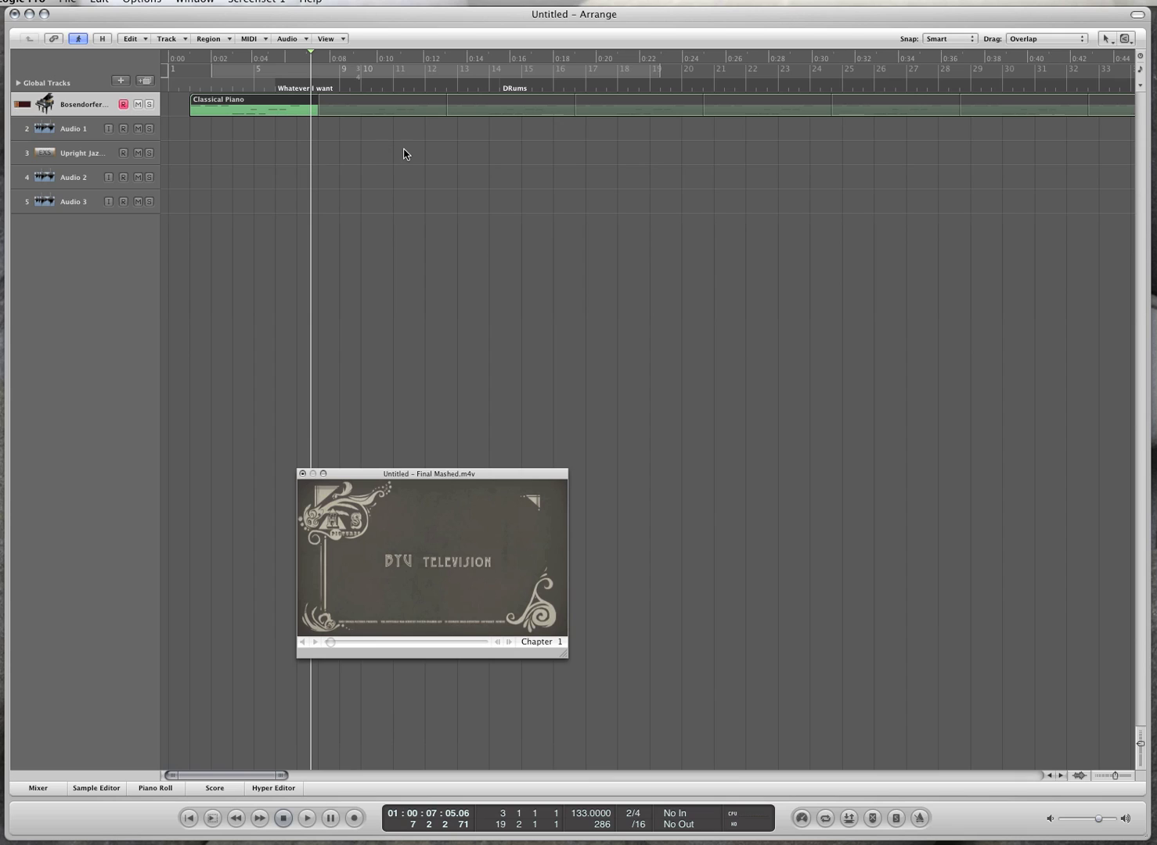
click(404, 155)
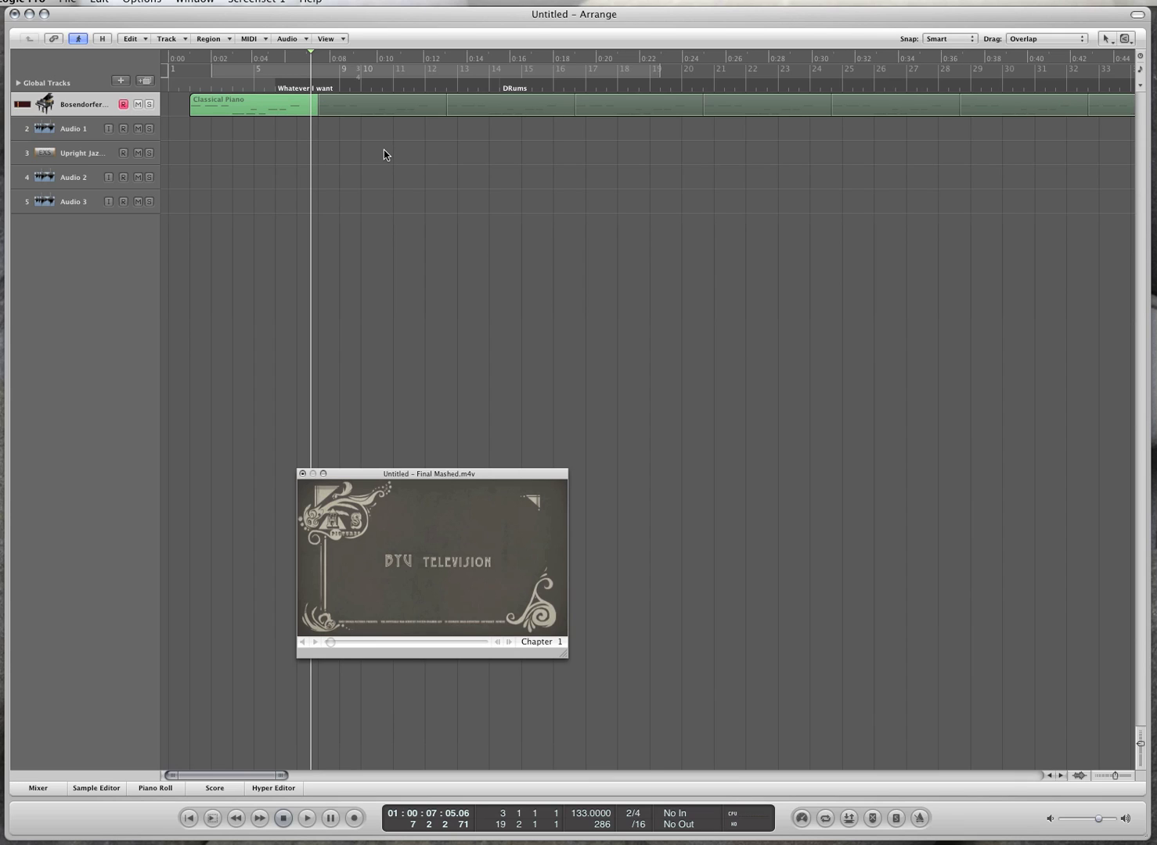
Show the inspector and toggle the Classical Piano region's looping a few times, leaving Loop turned off.
key(i)
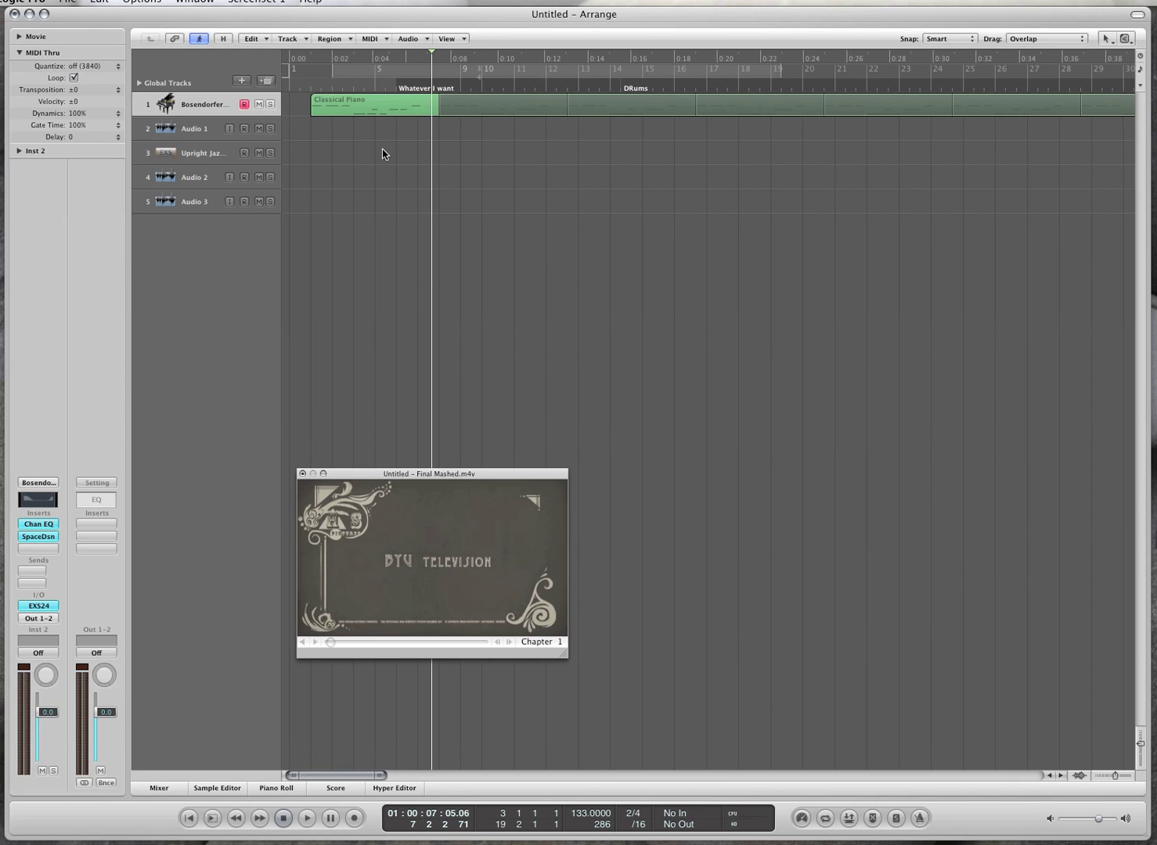
click(335, 112)
click(74, 79)
click(74, 79)
click(74, 78)
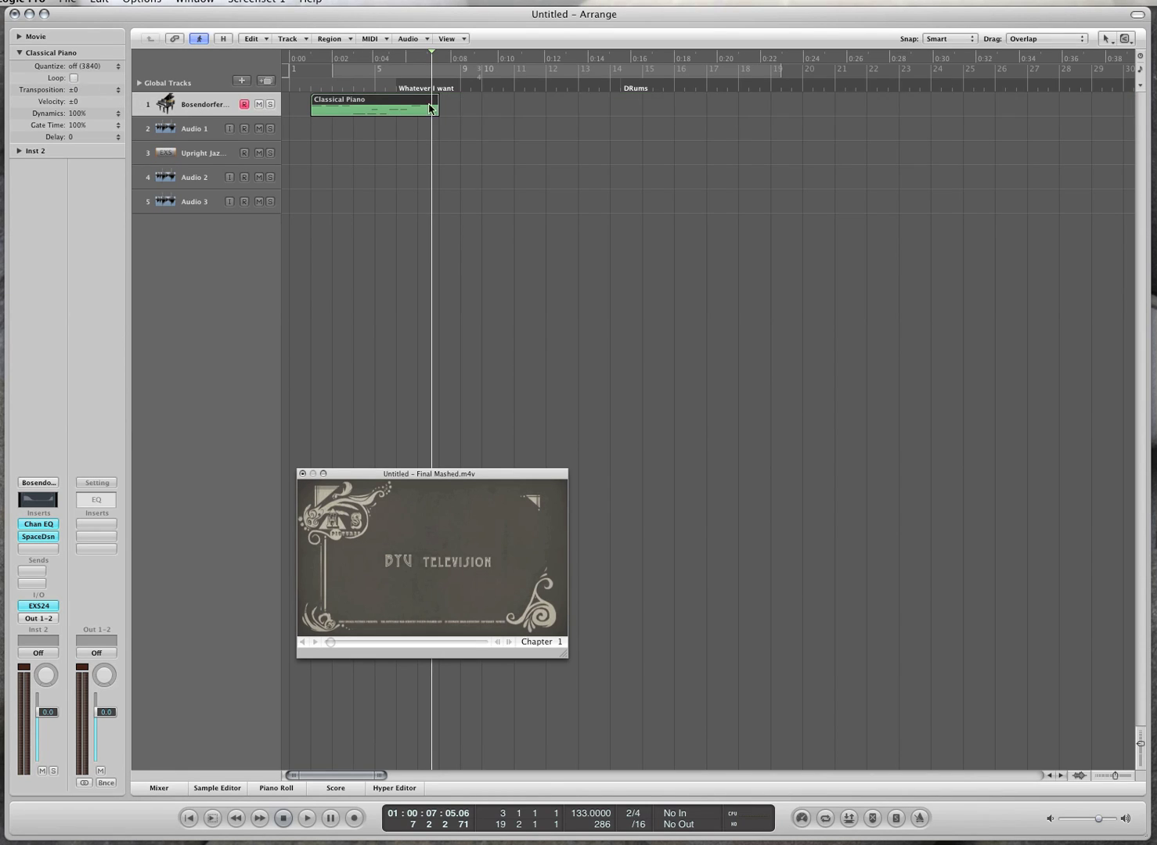
key(l)
key(l)
mouse_move(443, 104)
mouse_down()
mouse_move(634, 104)
mouse_move(439, 105)
mouse_up()
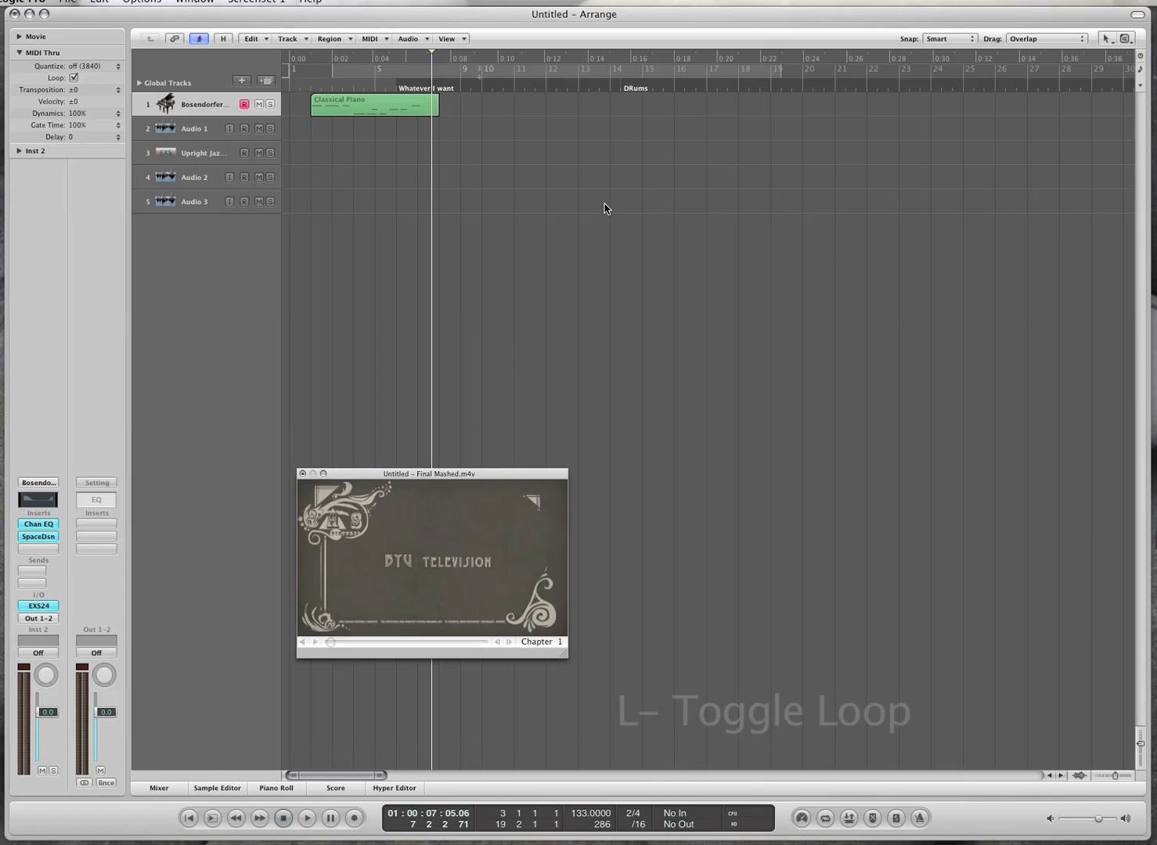
Select the Classical Piano region, show the global tracks and remove the Video track from them.
click(318, 102)
key(g)
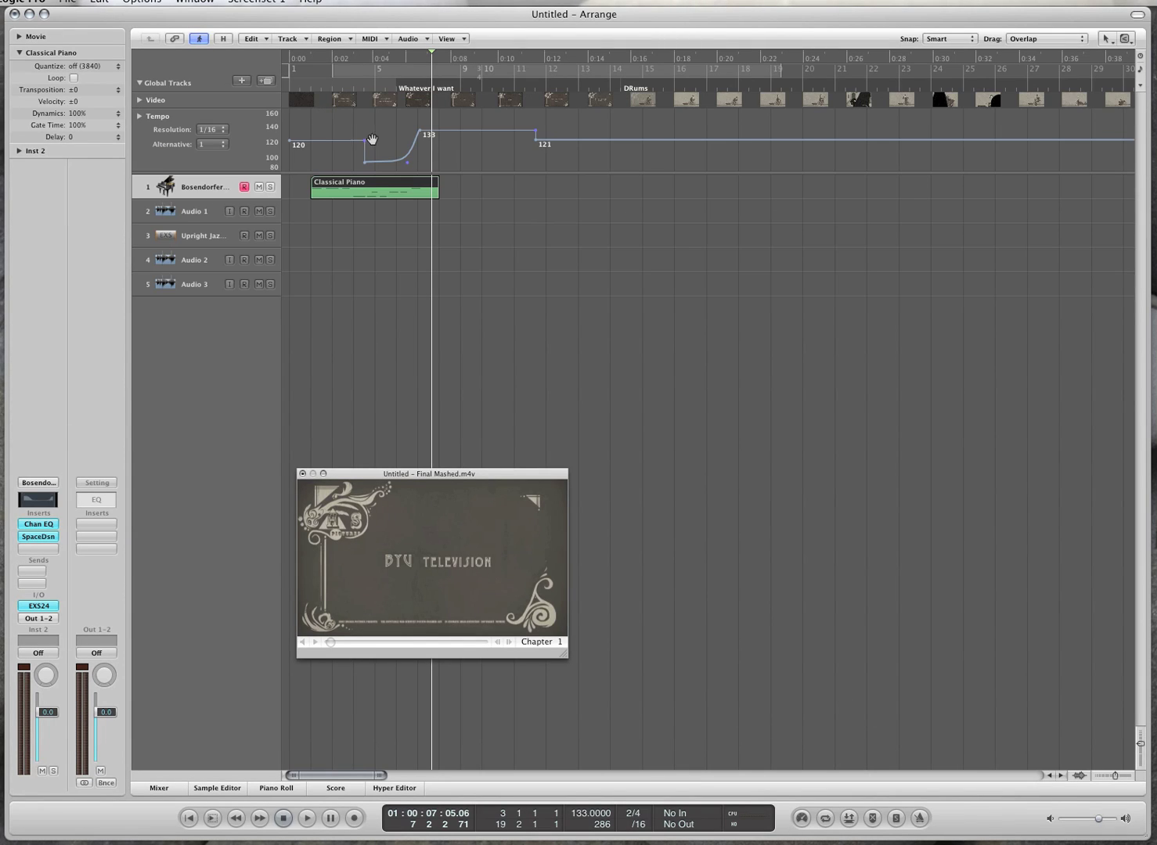
key(alt+g)
click(480, 78)
click(677, 180)
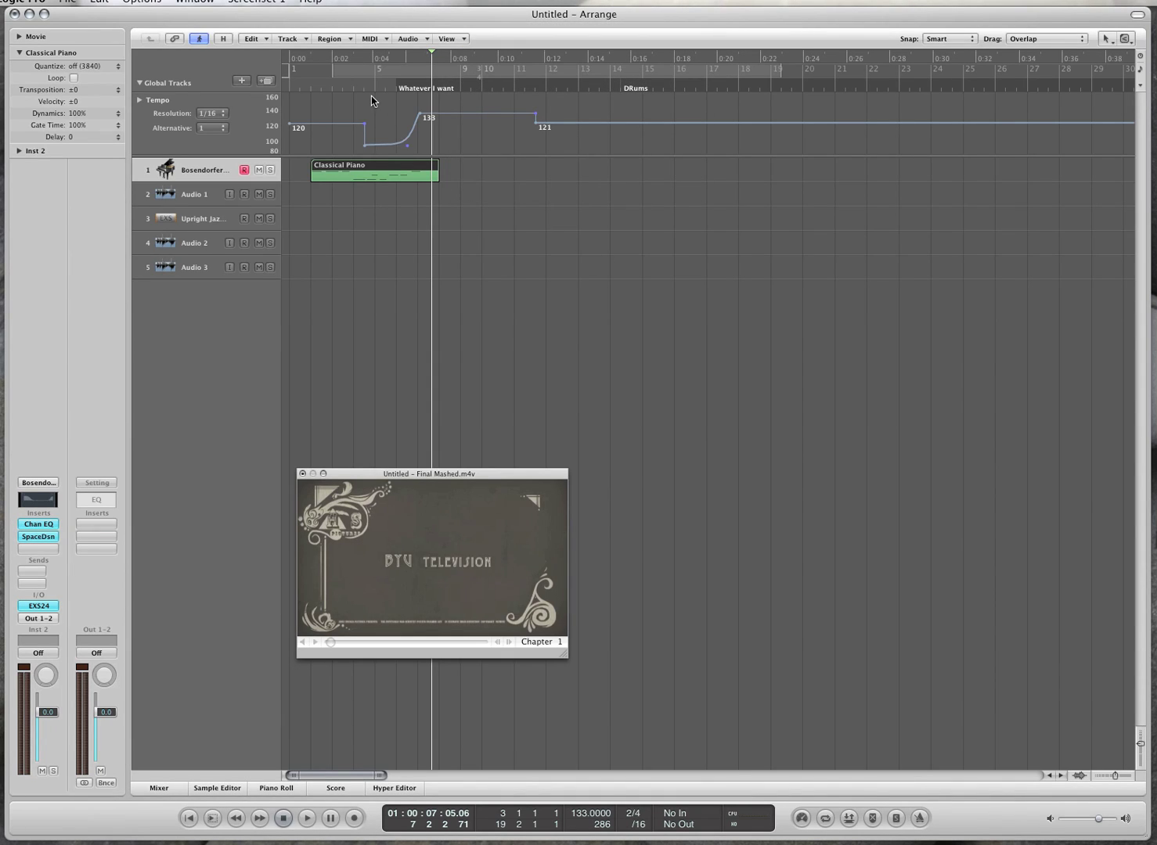
Add the Beat Mapping track to the displayed global tracks.
key(alt+g)
click(474, 155)
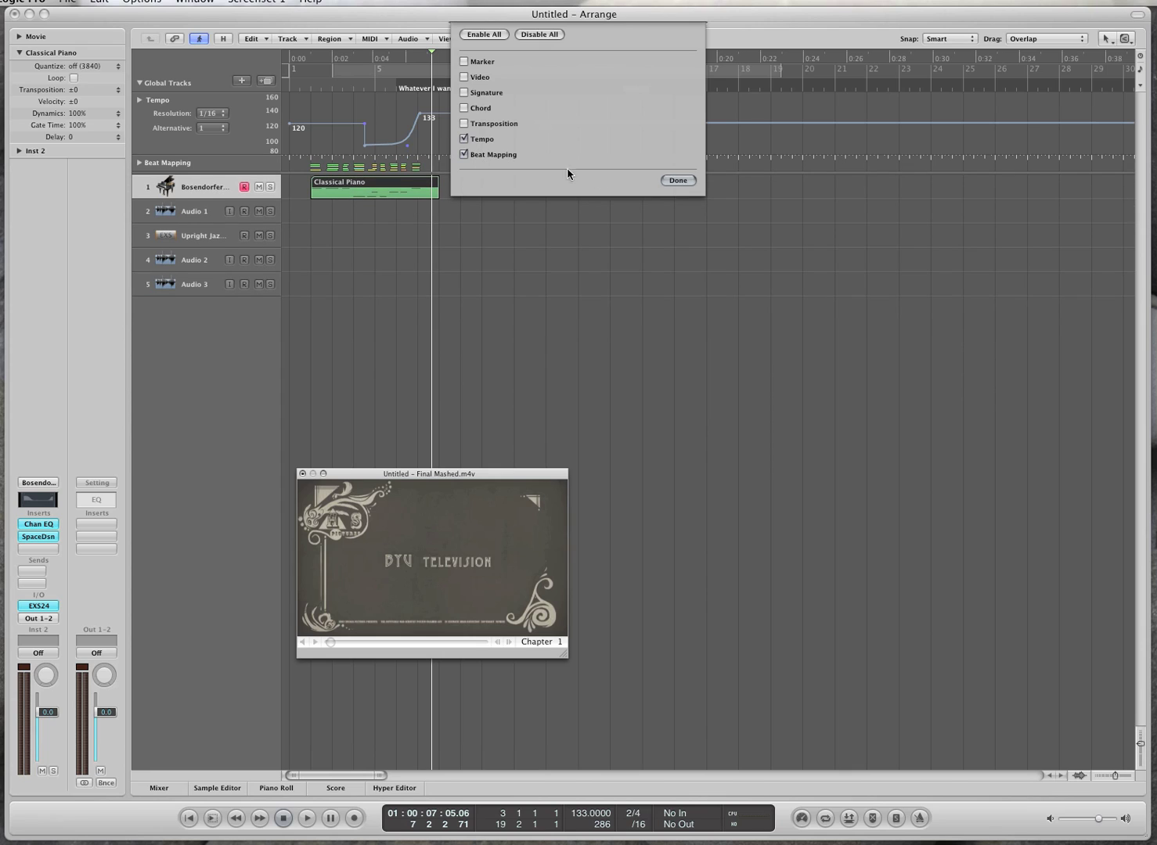
click(665, 182)
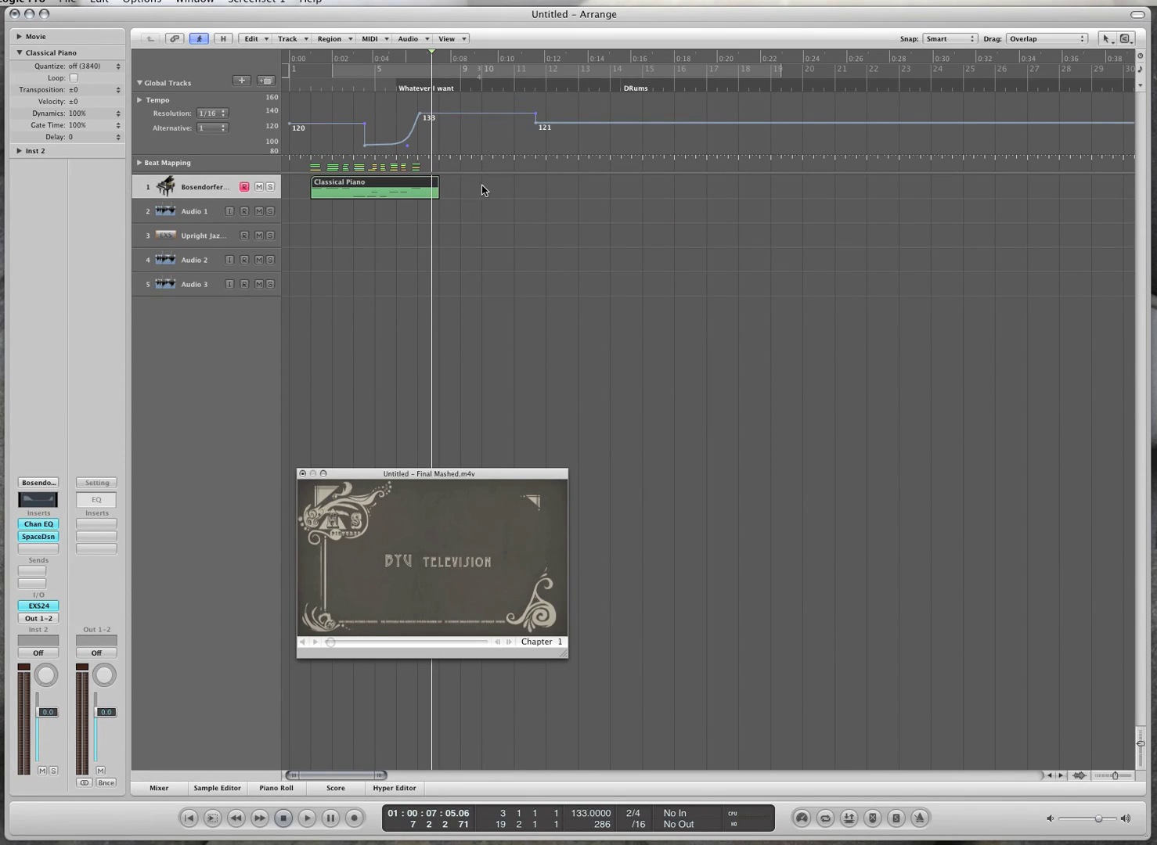
Enlarge the Tempo and Beat Mapping tracks and move the movie window clear of the track area.
drag(472, 172, 482, 313)
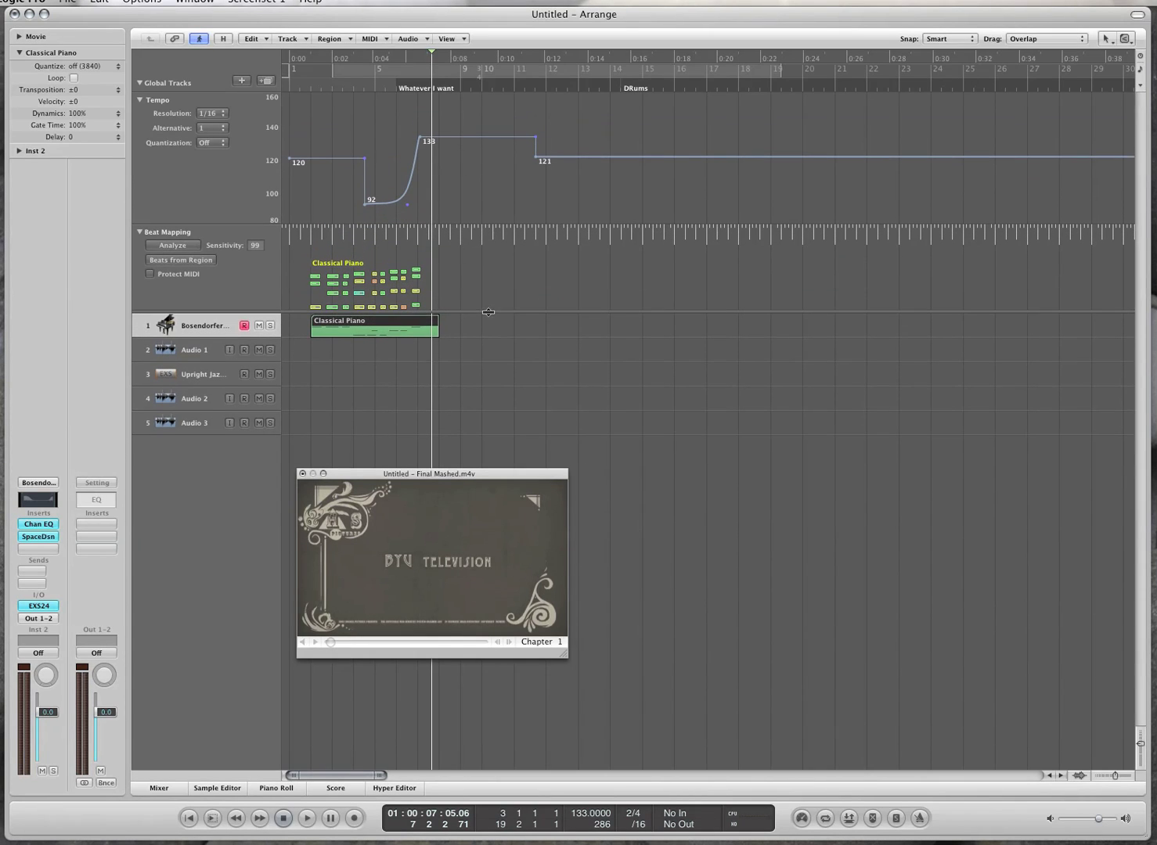
drag(356, 477, 751, 532)
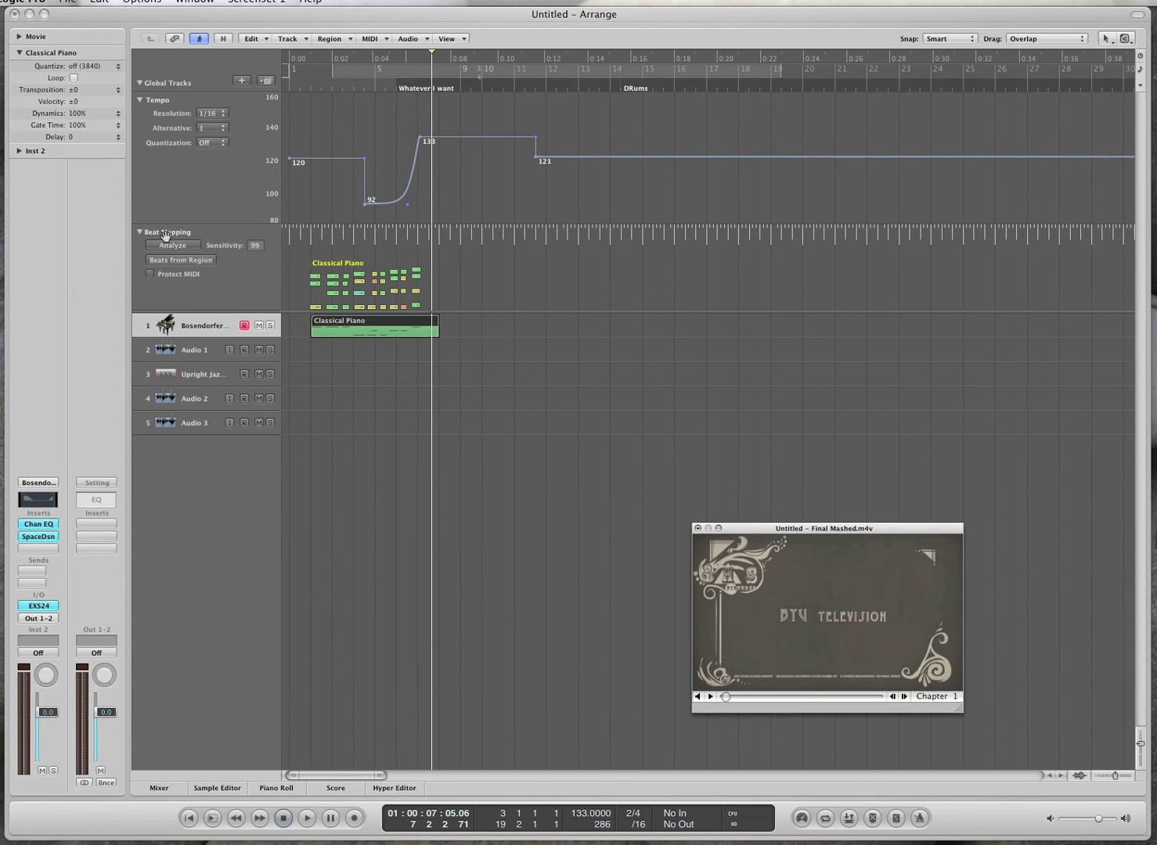
Select the Classical Piano region and try to run the Beat Mapping track's Analyze function on it.
click(349, 347)
click(345, 335)
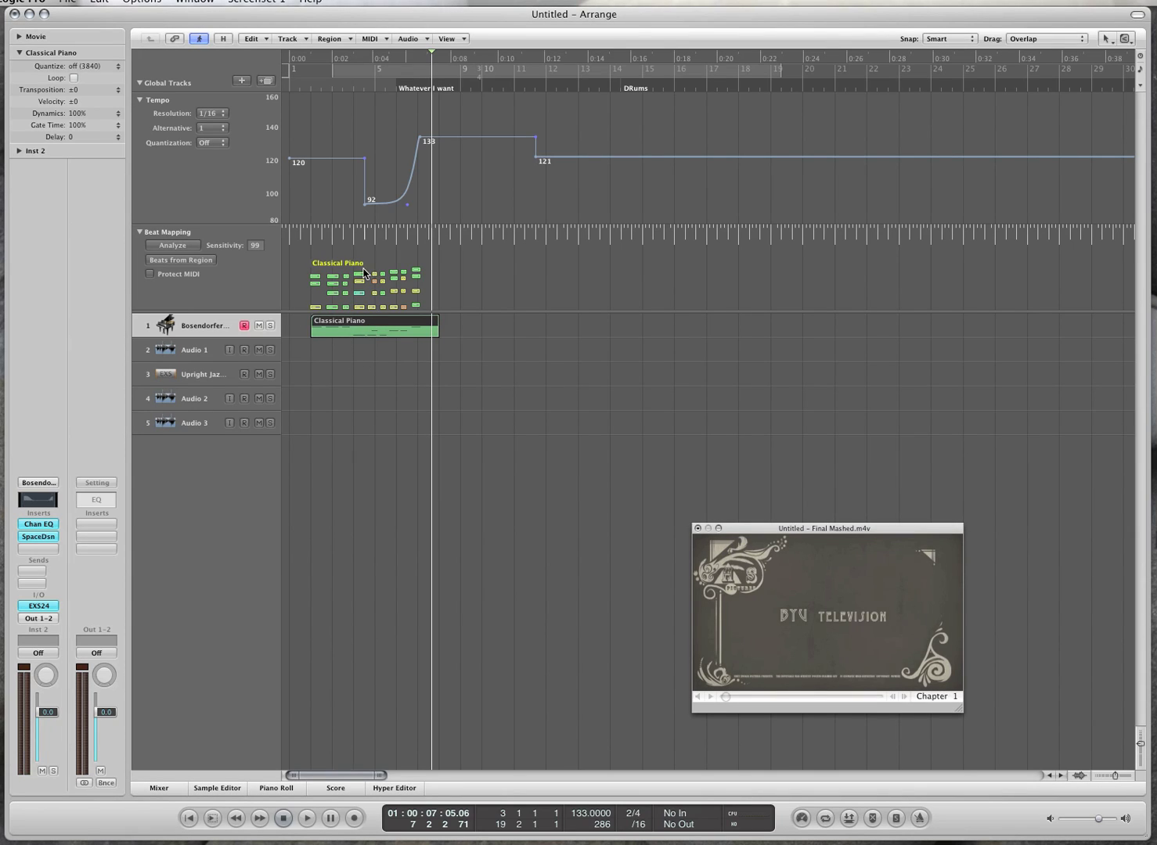
click(181, 247)
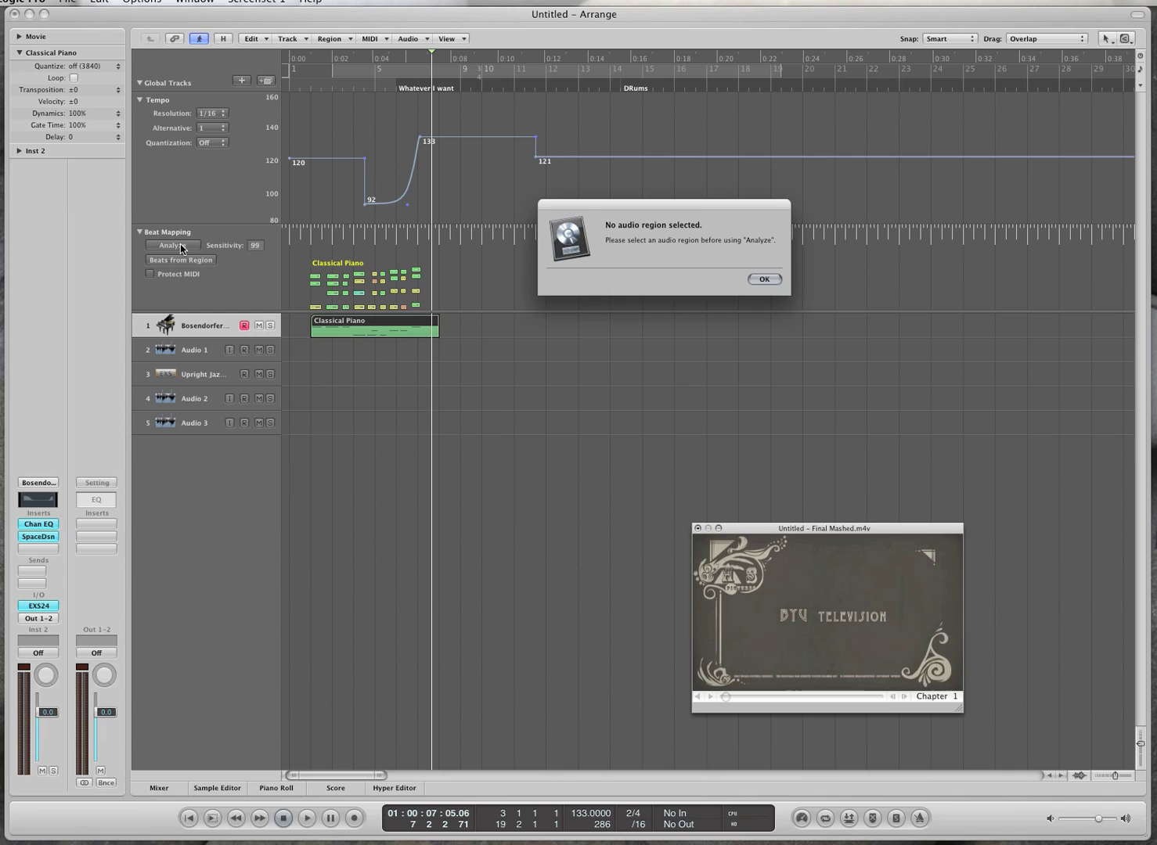
click(758, 282)
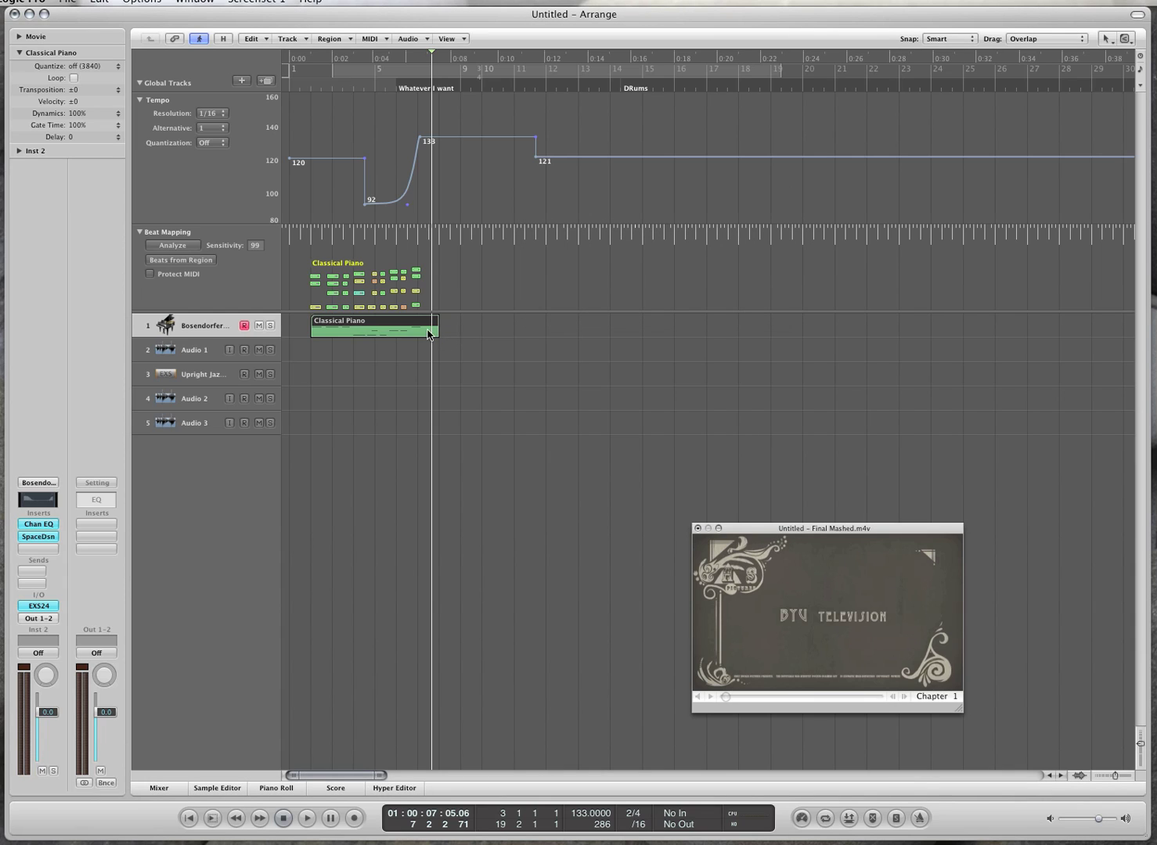
Set the beats at bars 2, 3 and 5 to notes of the Classical Piano region in the Beat Mapping track, then deselect the region.
click(310, 245)
drag(326, 249, 329, 249)
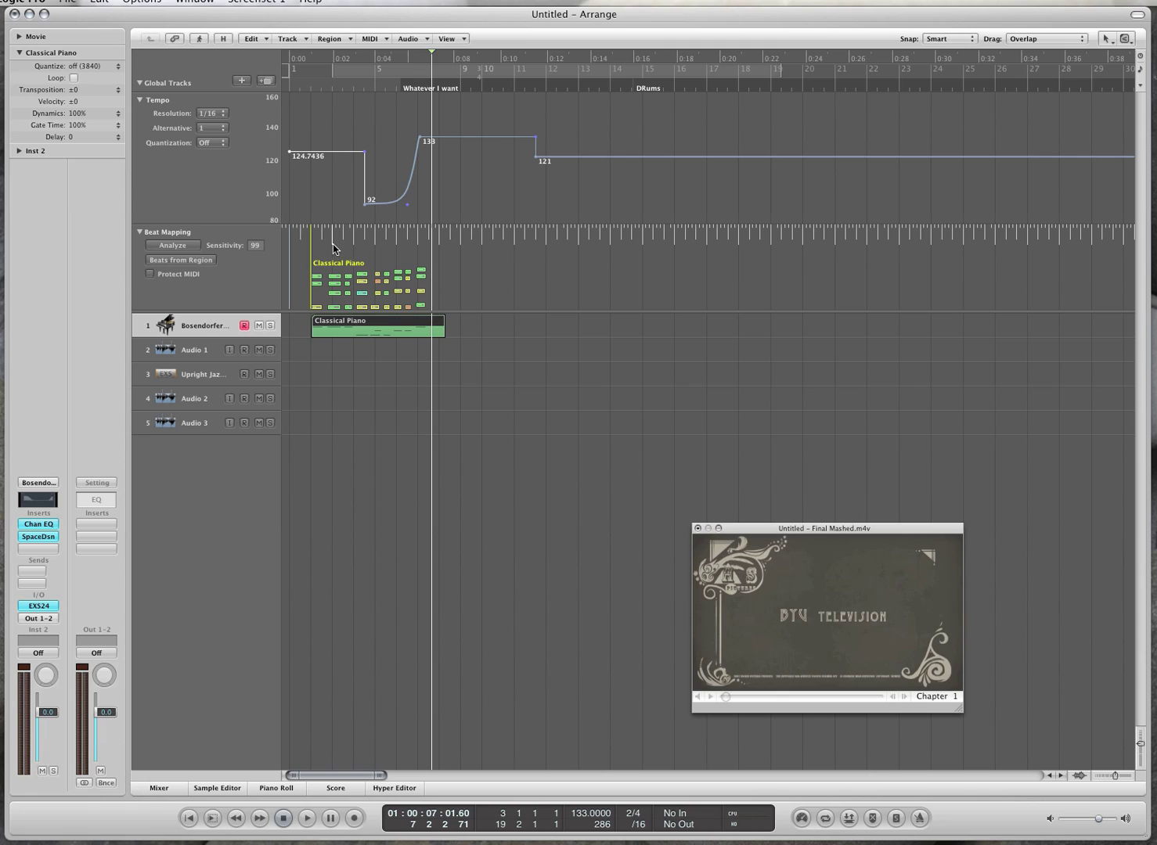
drag(333, 248, 330, 250)
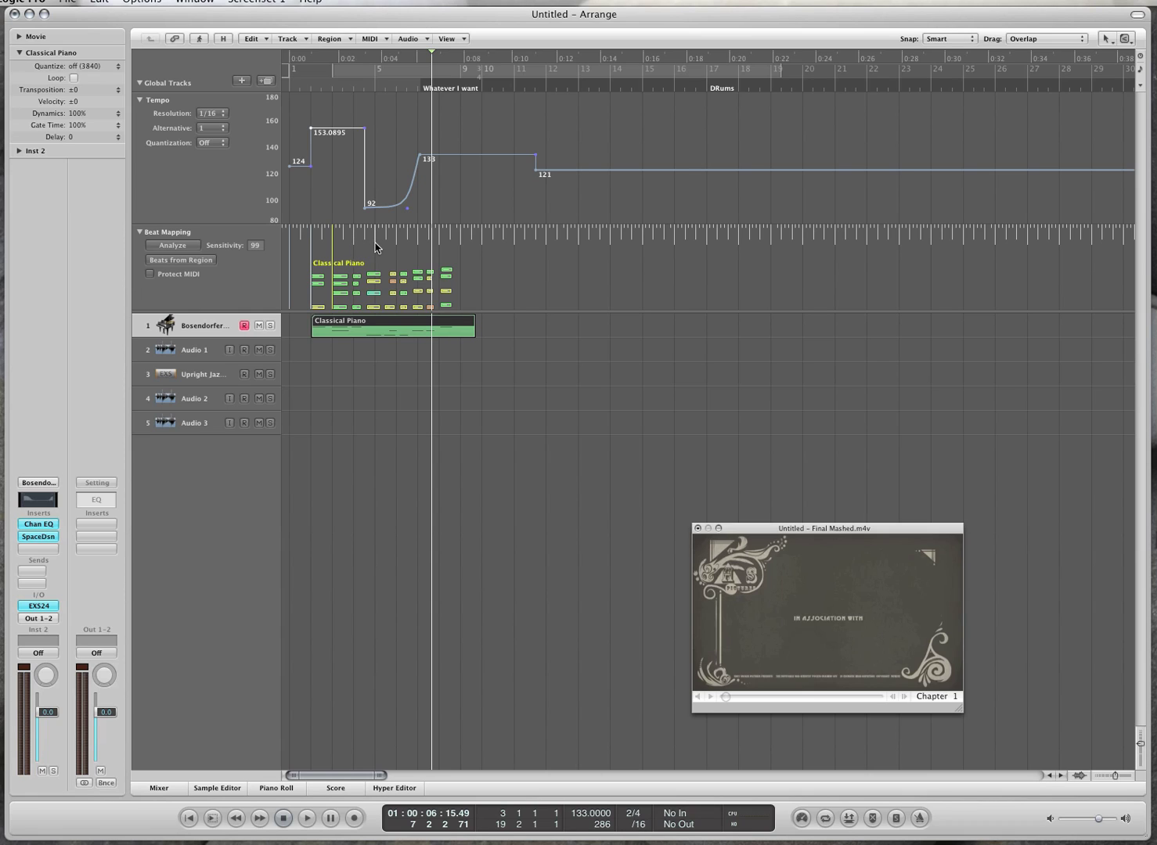
drag(376, 243, 375, 244)
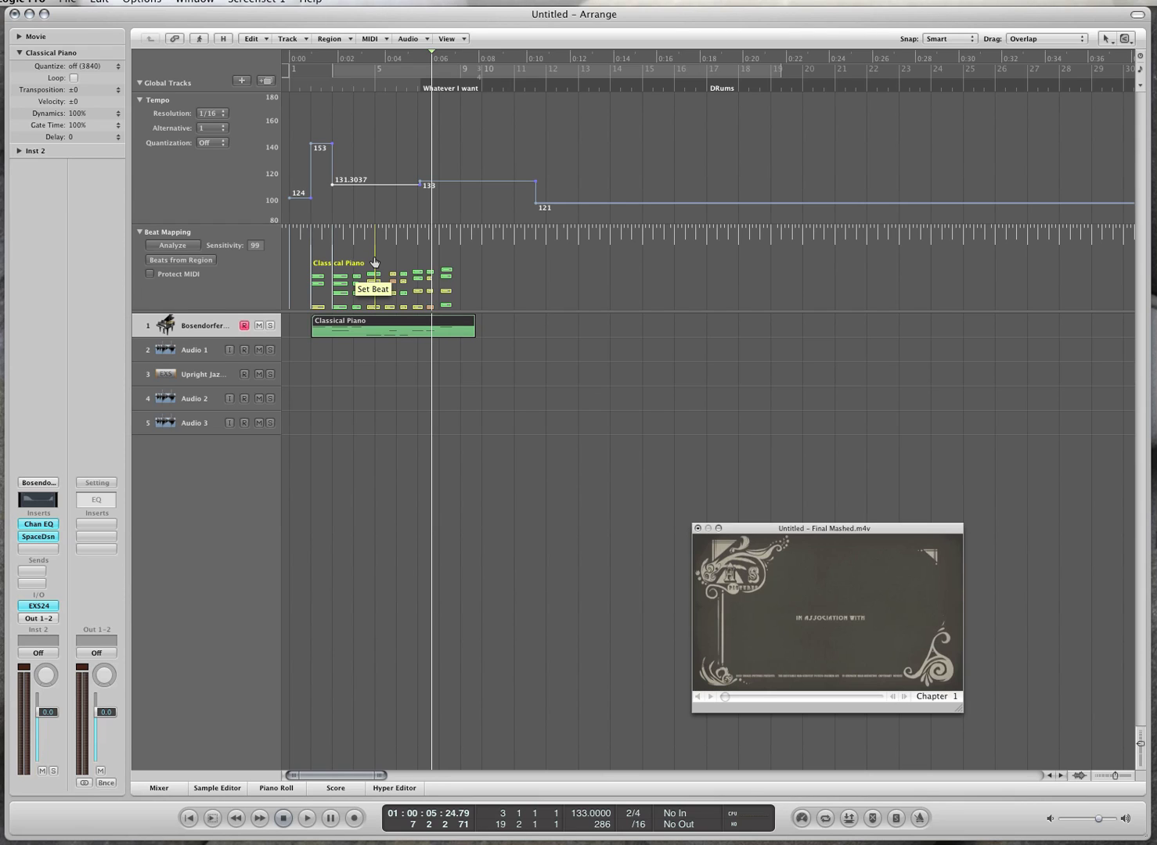
drag(367, 263, 375, 233)
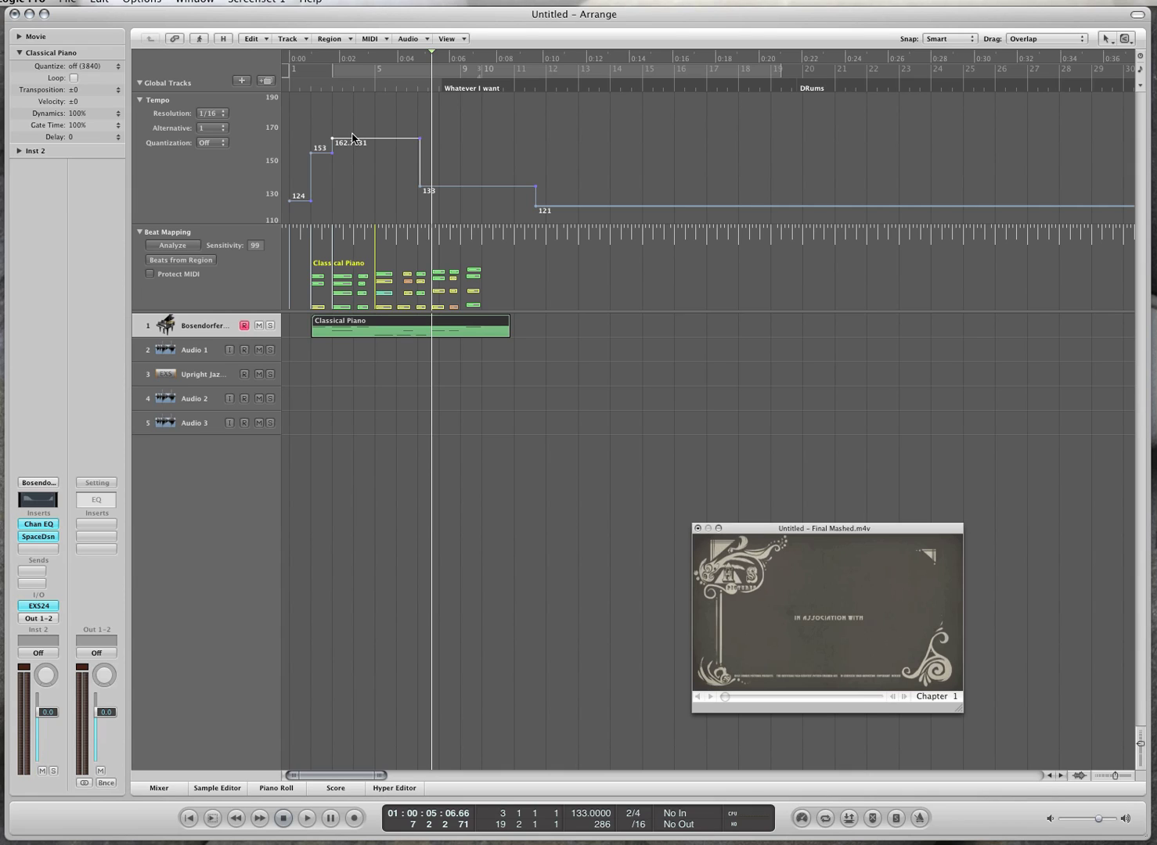
click(534, 427)
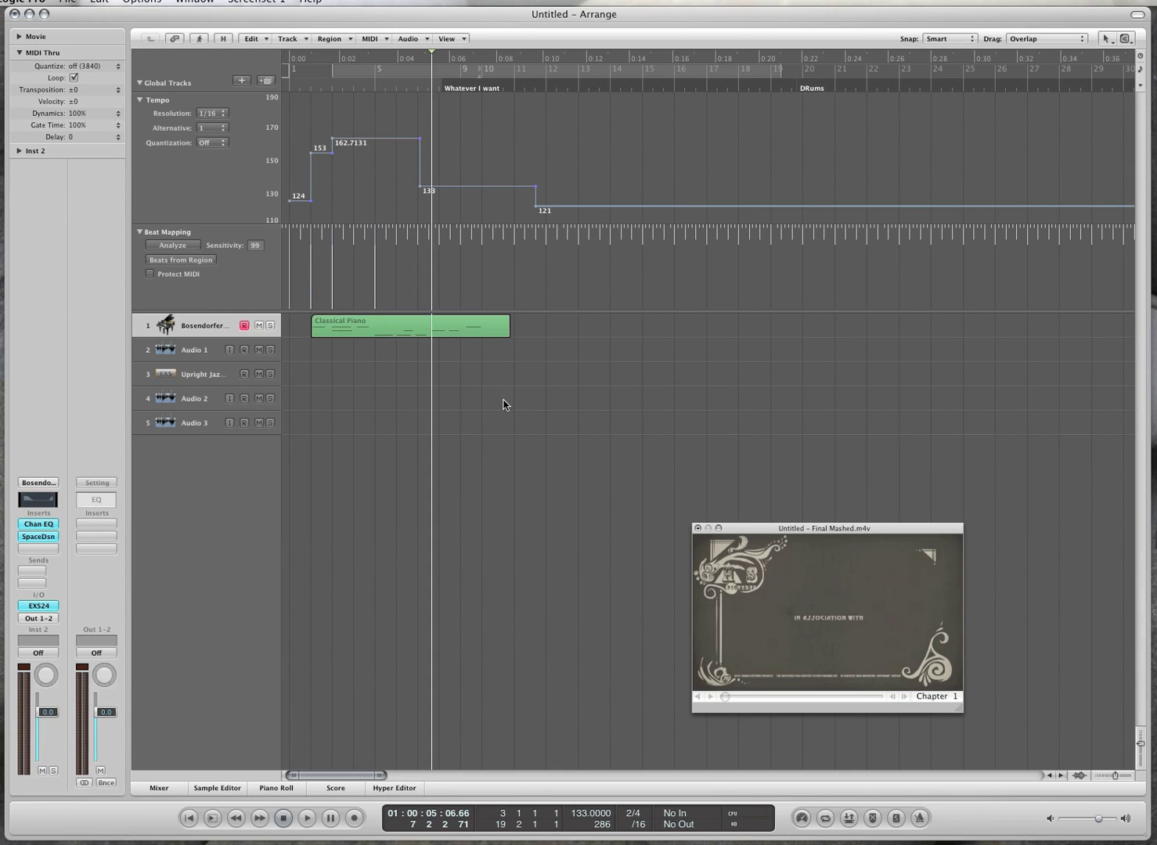
Set the tempo of the Tempo track segment starting at bar 3 to 149.
double_click(439, 339)
key(p)
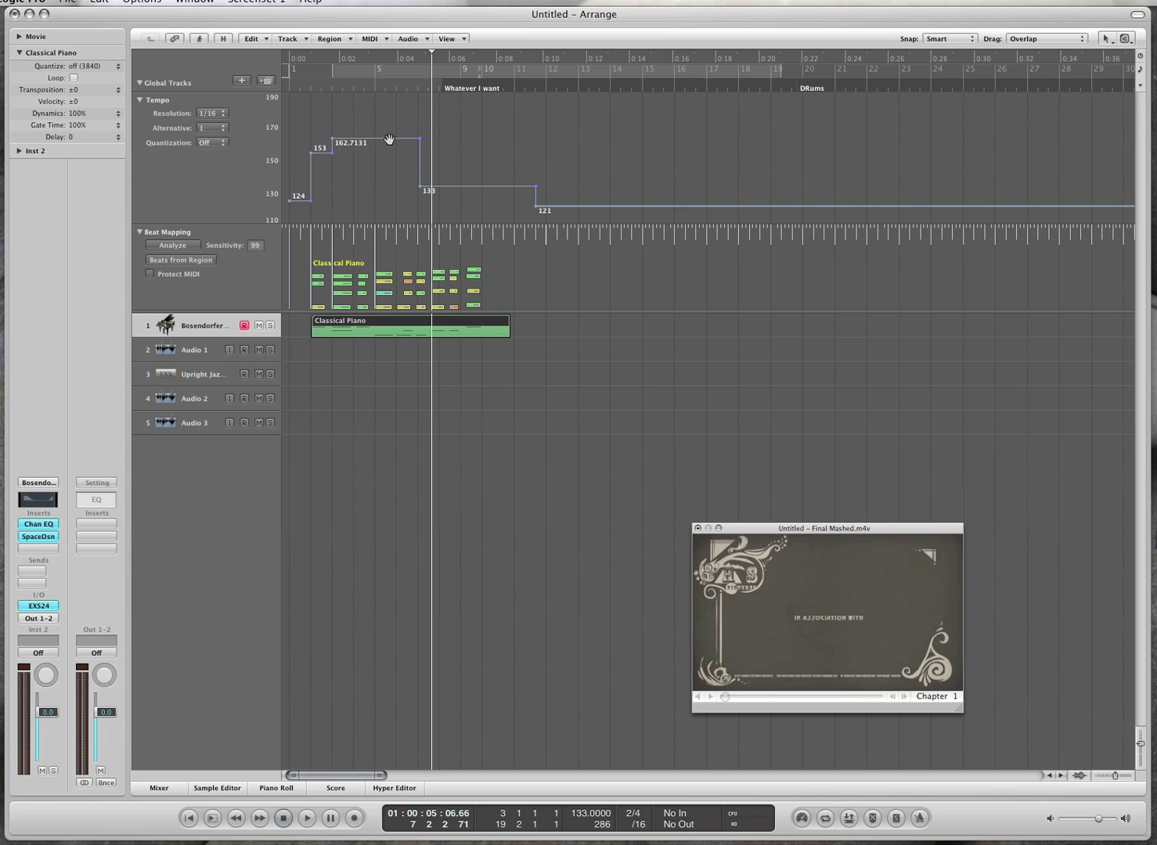
mouse_move(389, 140)
mouse_down()
mouse_move(387, 166)
mouse_move(388, 155)
mouse_up()
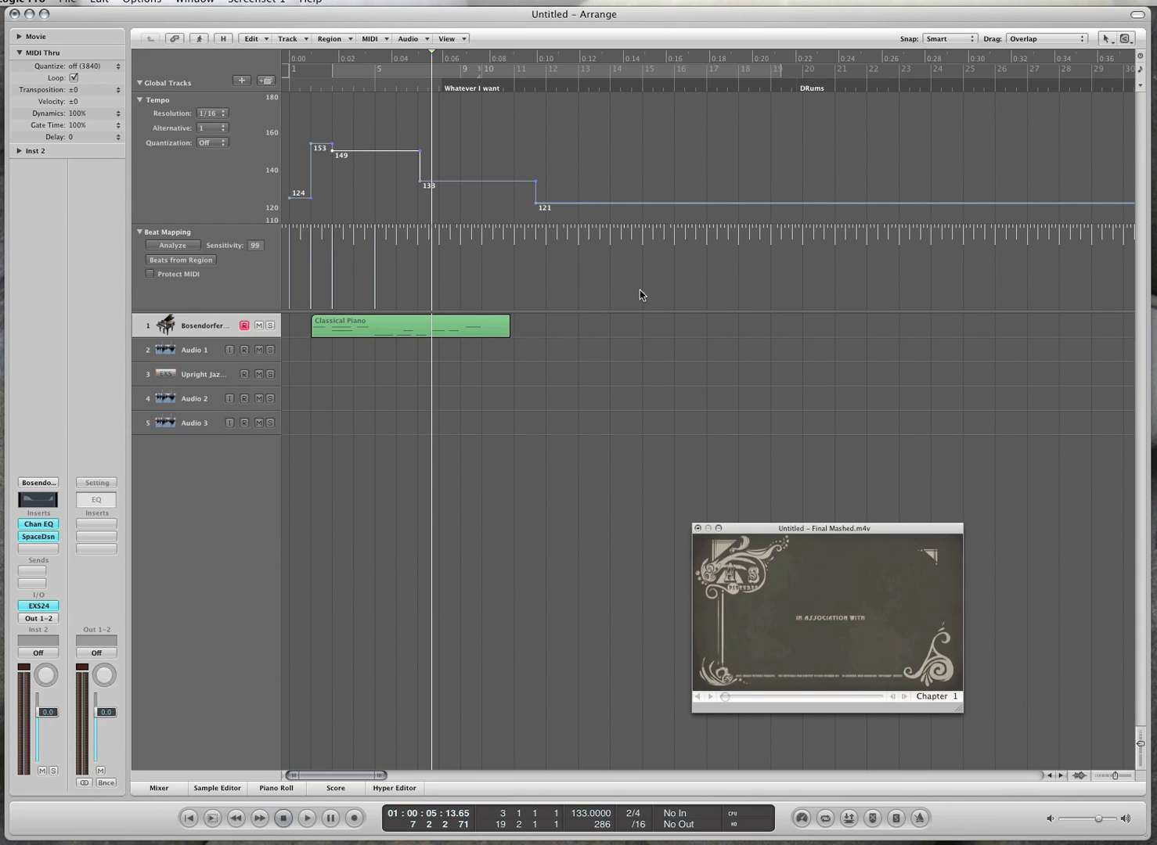
Select the Classical Piano region and hide the global tracks.
click(405, 336)
key(a)
key(a)
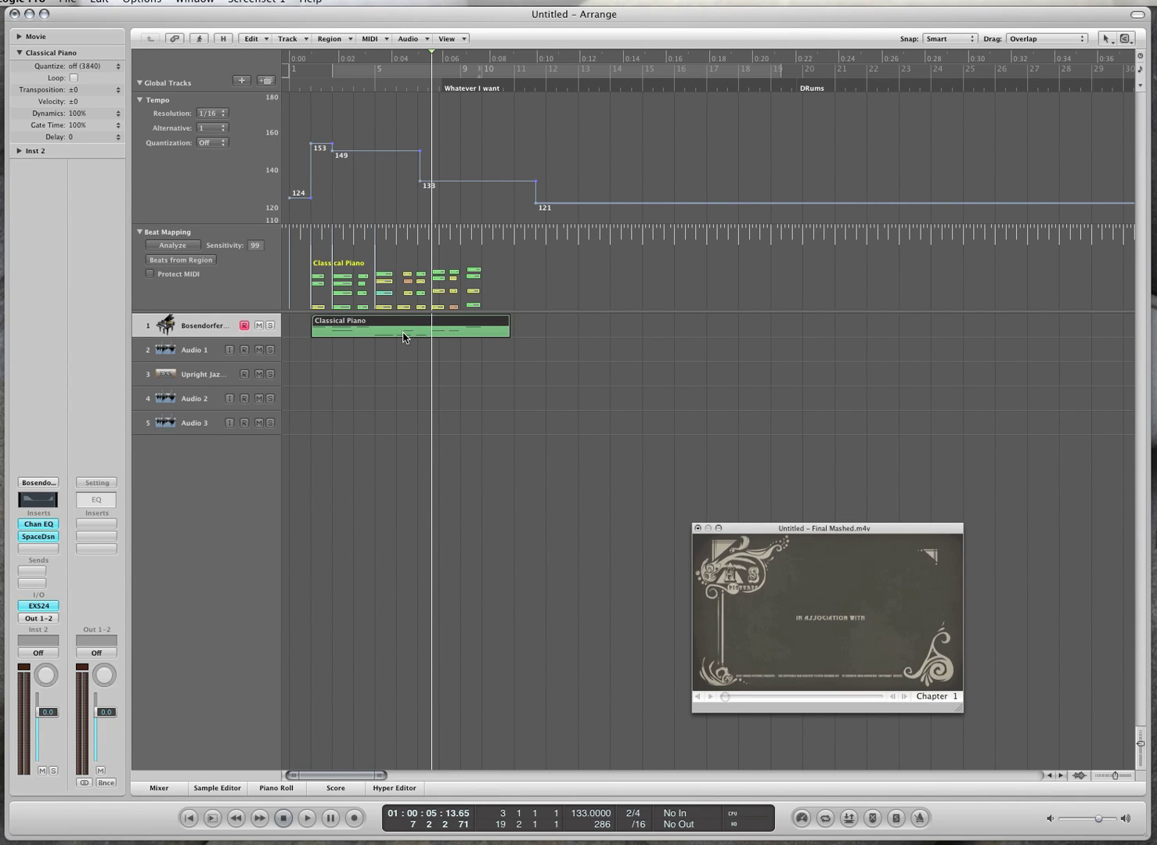
key(g)
key(y)
key(g)
key(g)
key(y)
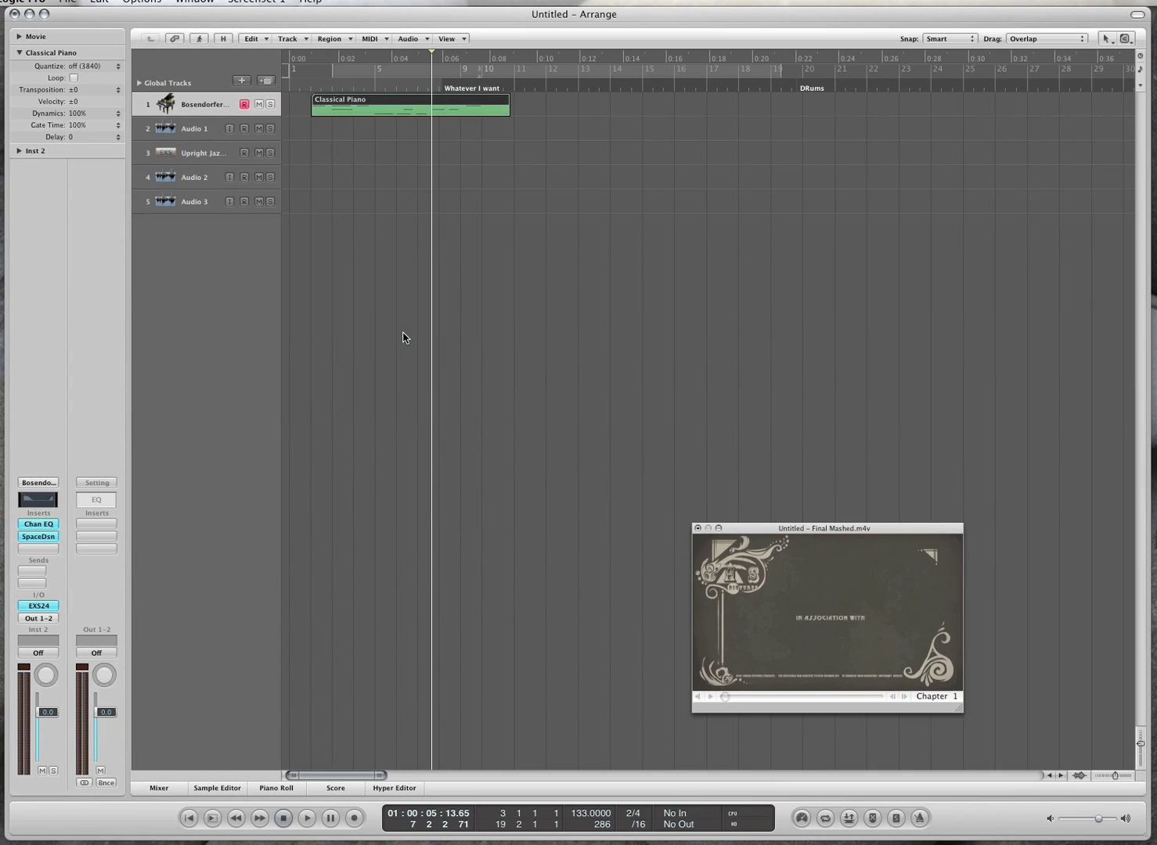
Play back the Classical Piano region from near its start, then stop playback and deselect the region.
double_click(313, 84)
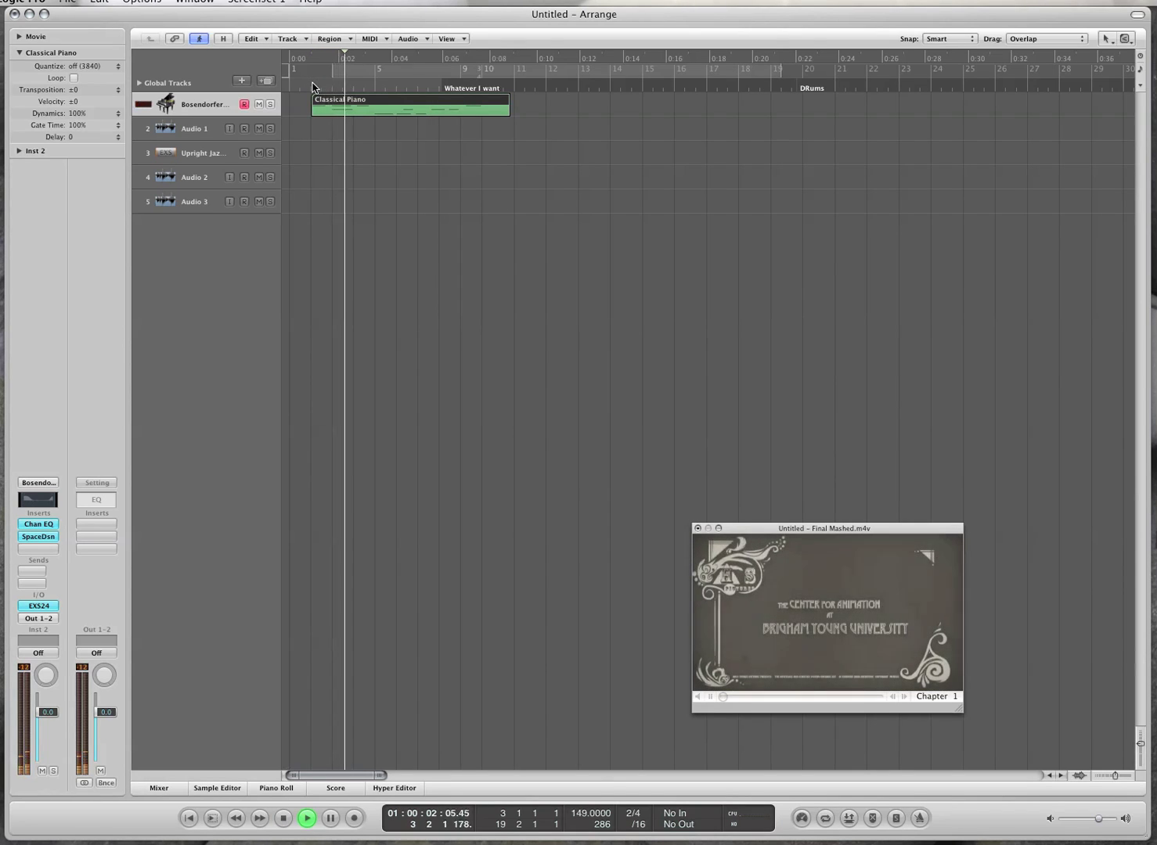
key(space)
click(500, 210)
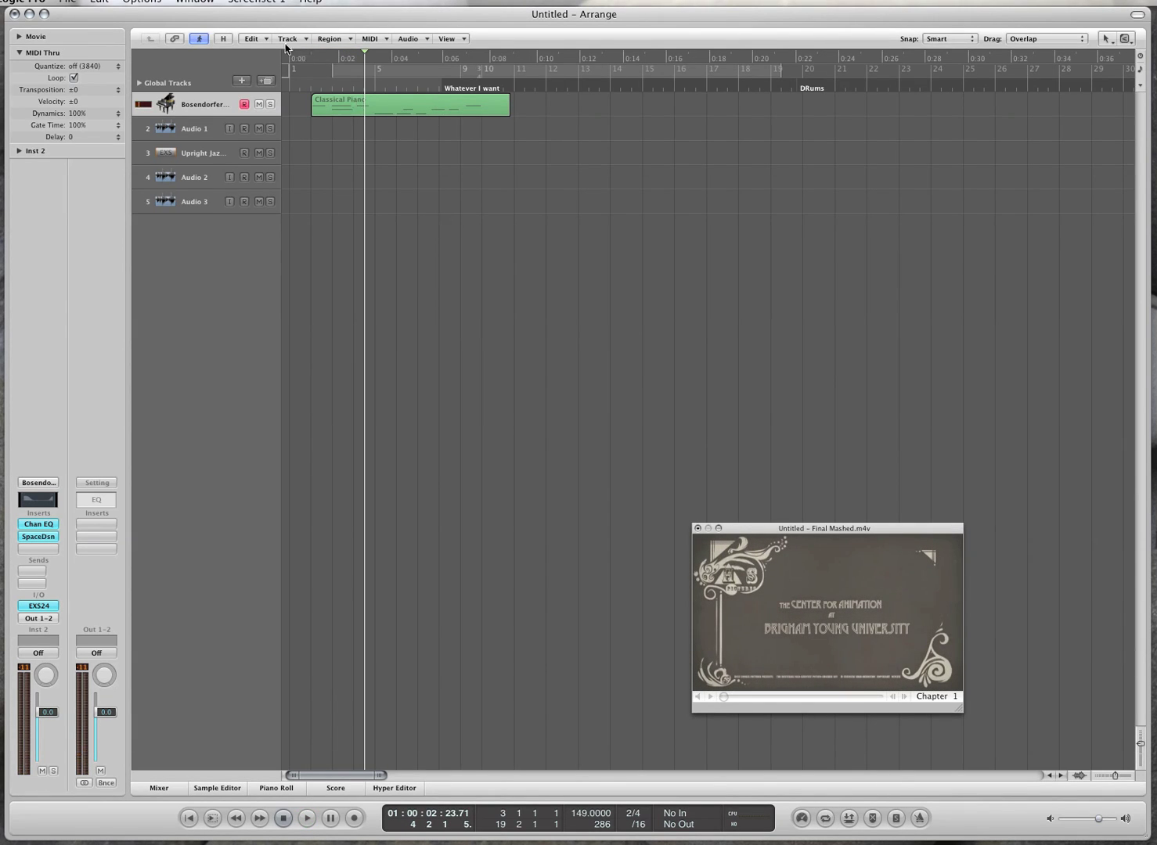
Export the project audio to a new movie named My movie on the Desktop, keeping none of the original movie's audio tracks.
click(142, 3)
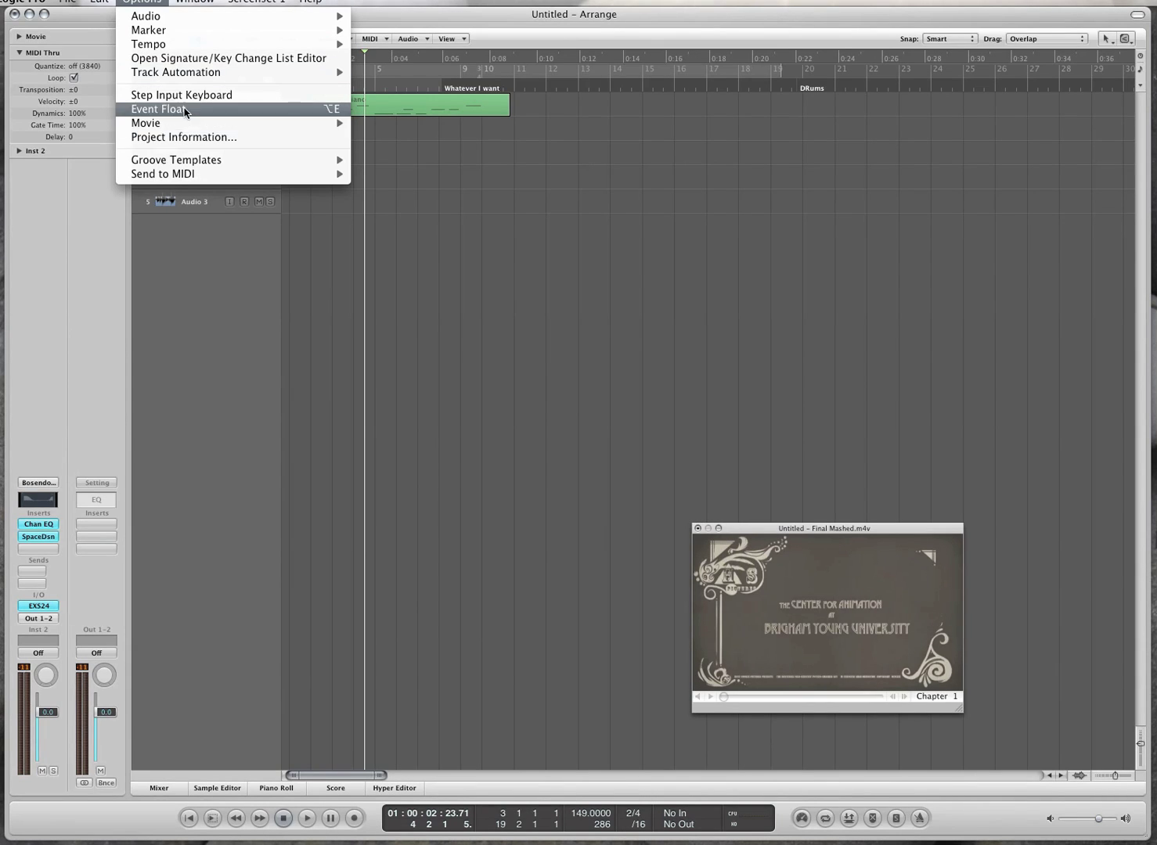
mouse_move(186, 122)
click(411, 189)
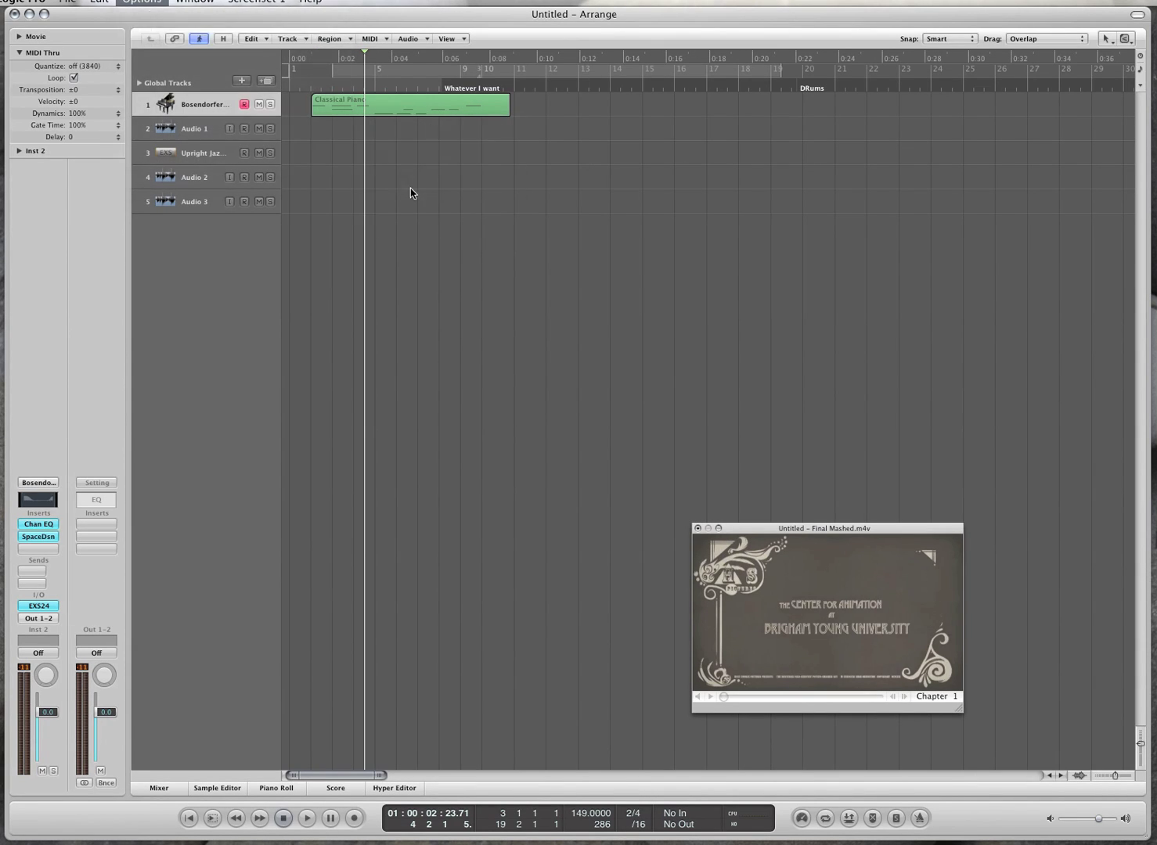
click(759, 441)
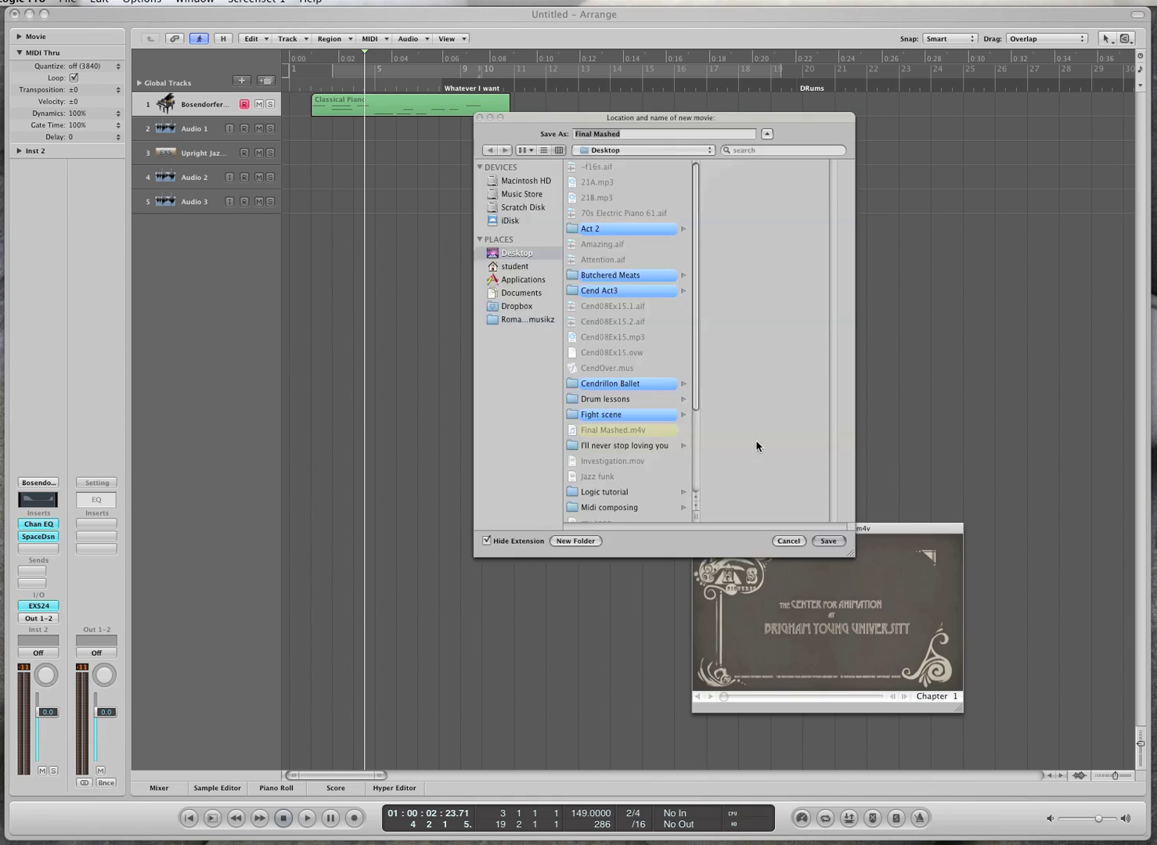
text(My movie)
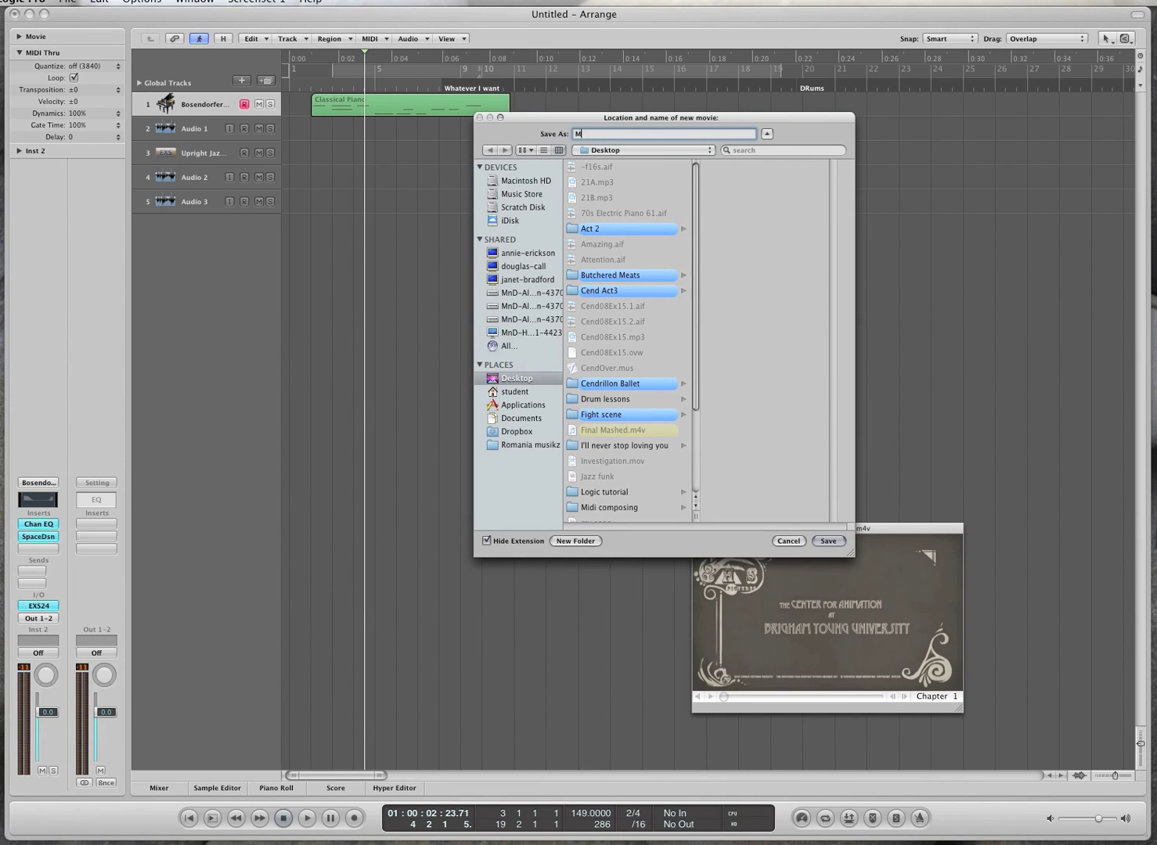
click(837, 540)
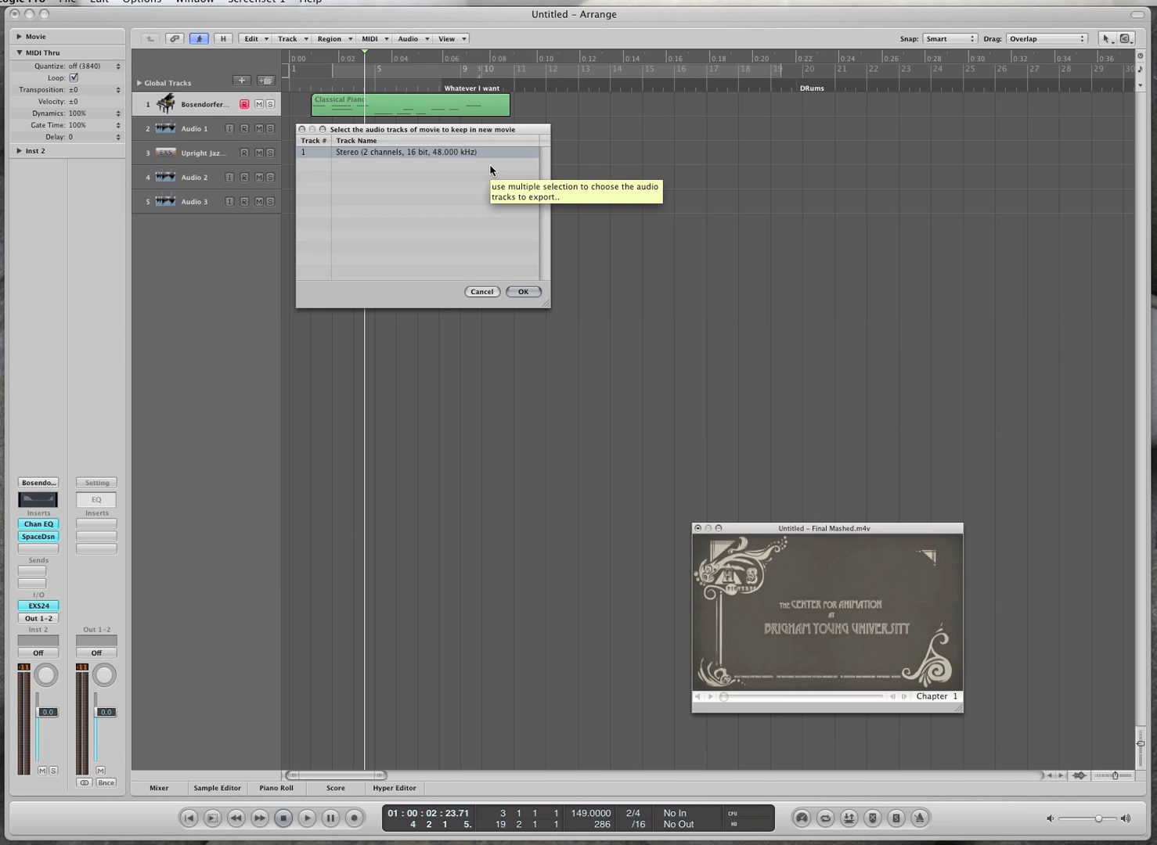
click(459, 190)
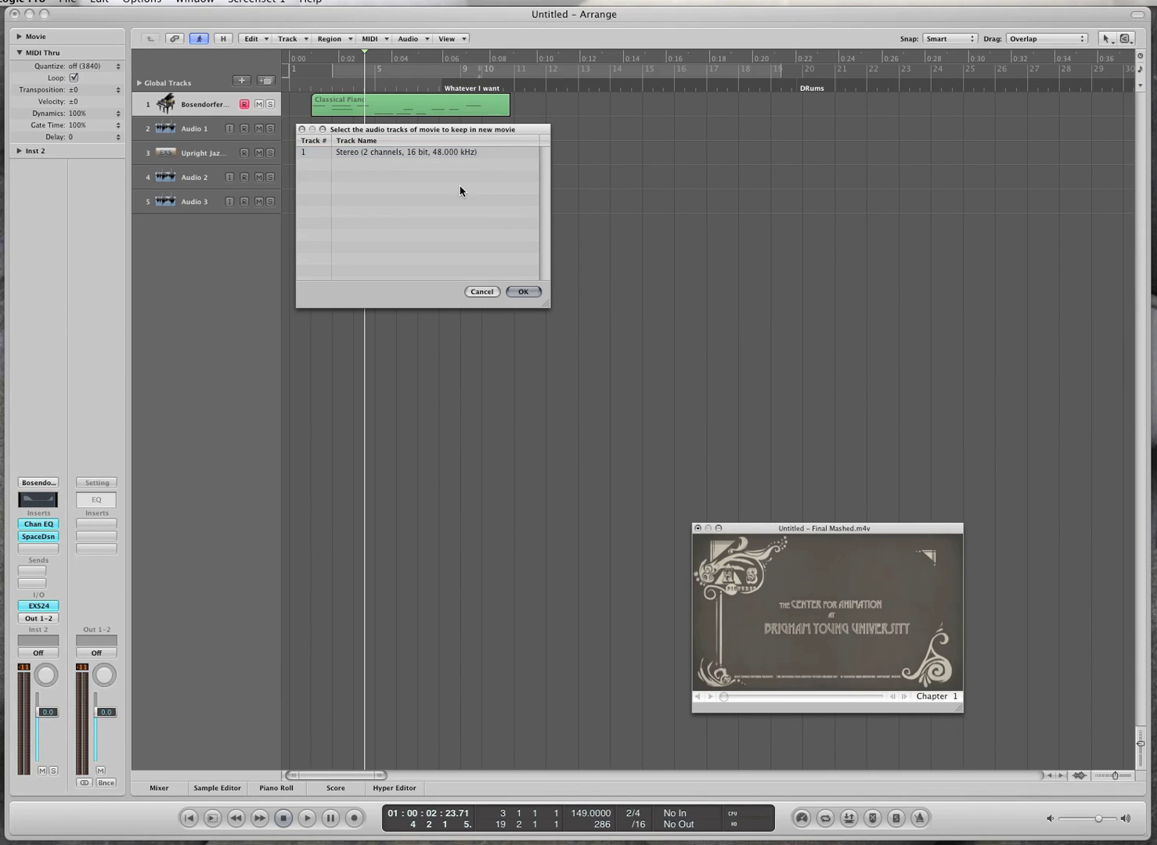
click(525, 294)
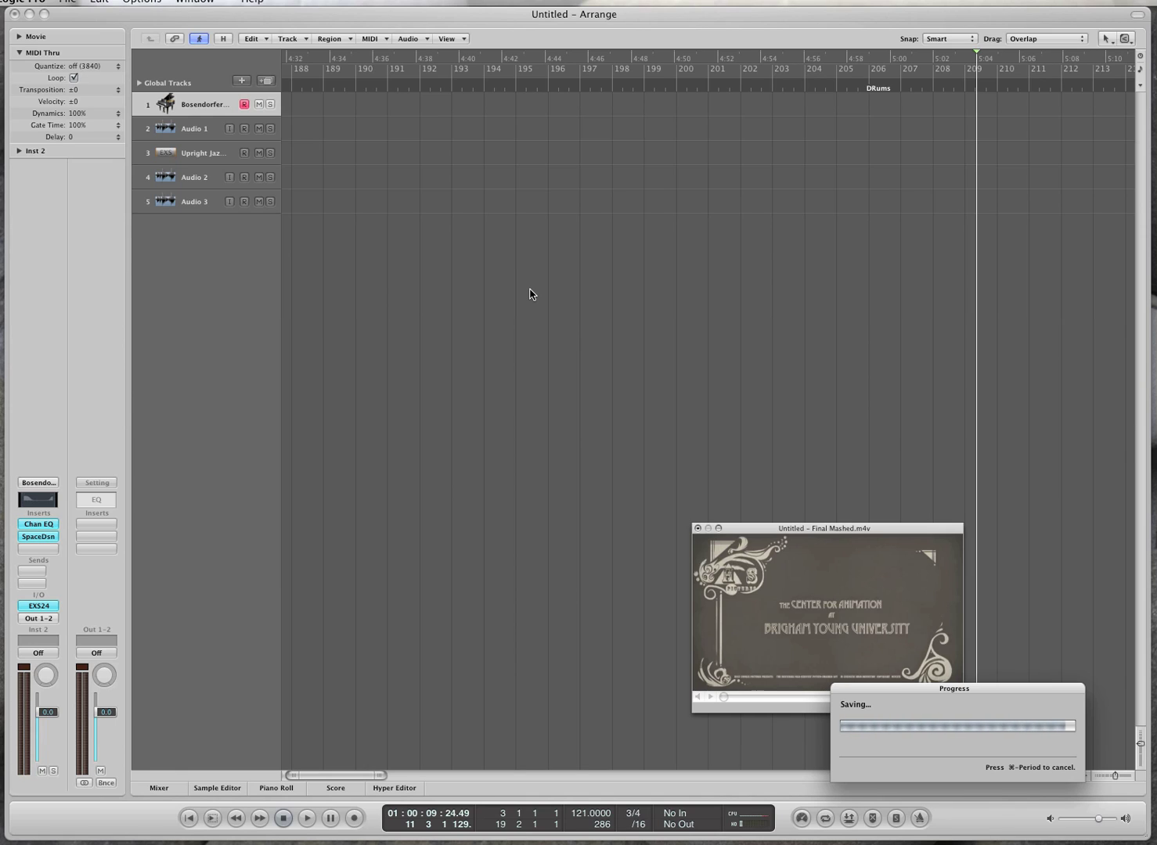
Switch to the desktop, move the exported My movie.mov file to a clear spot and open it in QuickTime Player.
key(super+h)
drag(1082, 377, 877, 395)
double_click(877, 394)
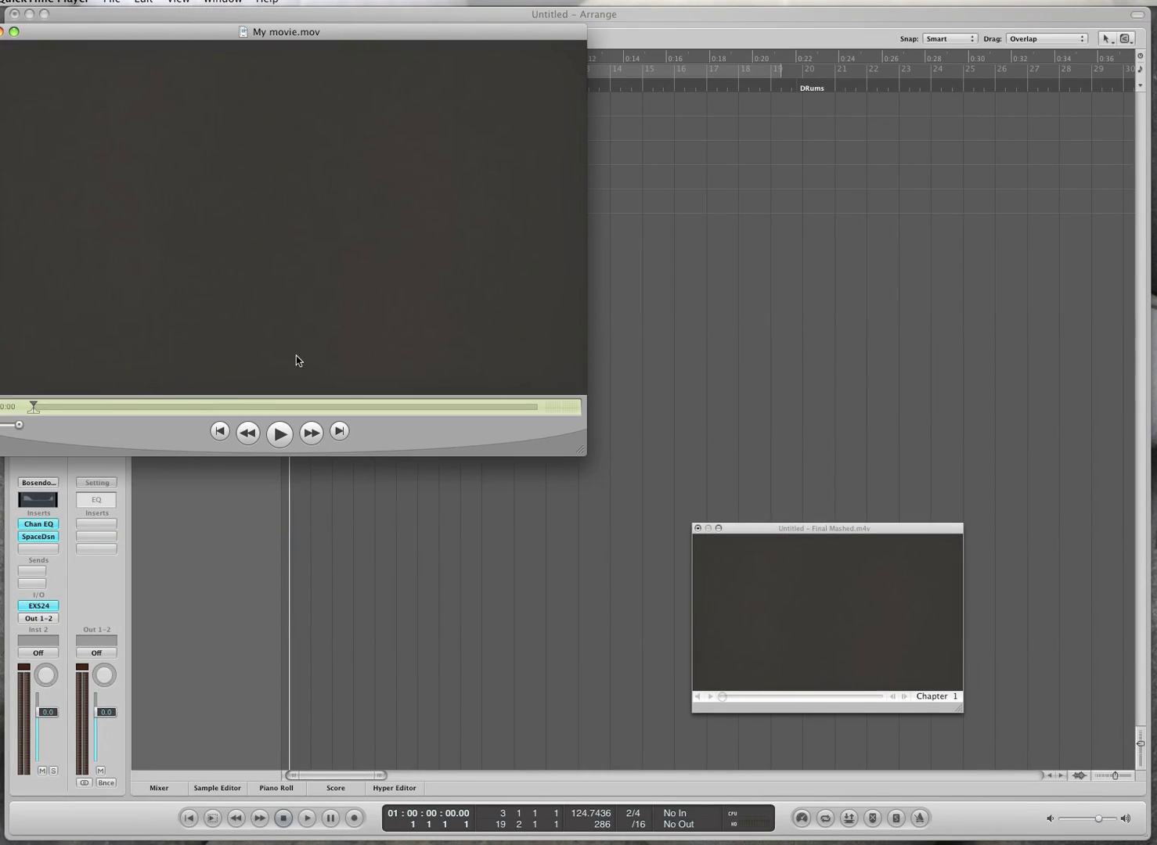
Play the opening titles of My movie.mov, bring the whole player window into view, and quit QuickTime Player.
mouse_move(72, 412)
mouse_down()
mouse_move(42, 414)
mouse_move(50, 407)
mouse_up()
key(space)
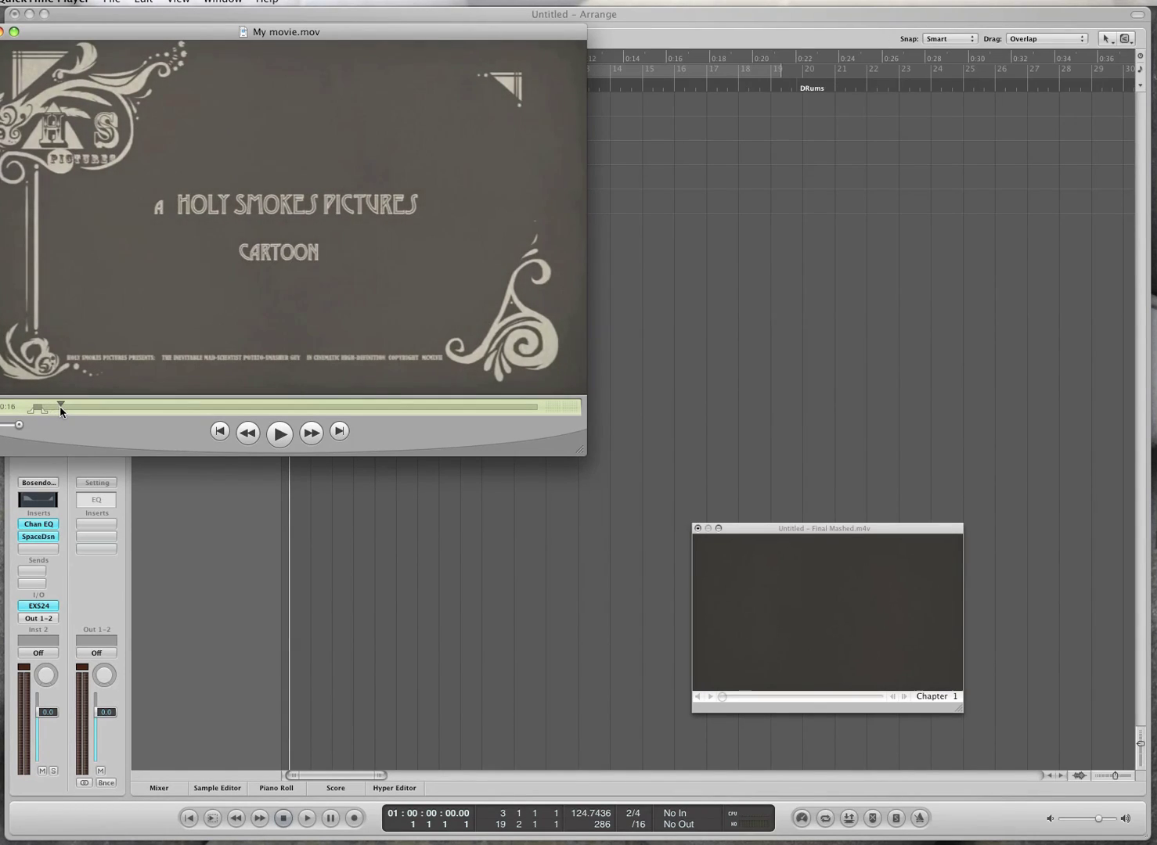
click(43, 408)
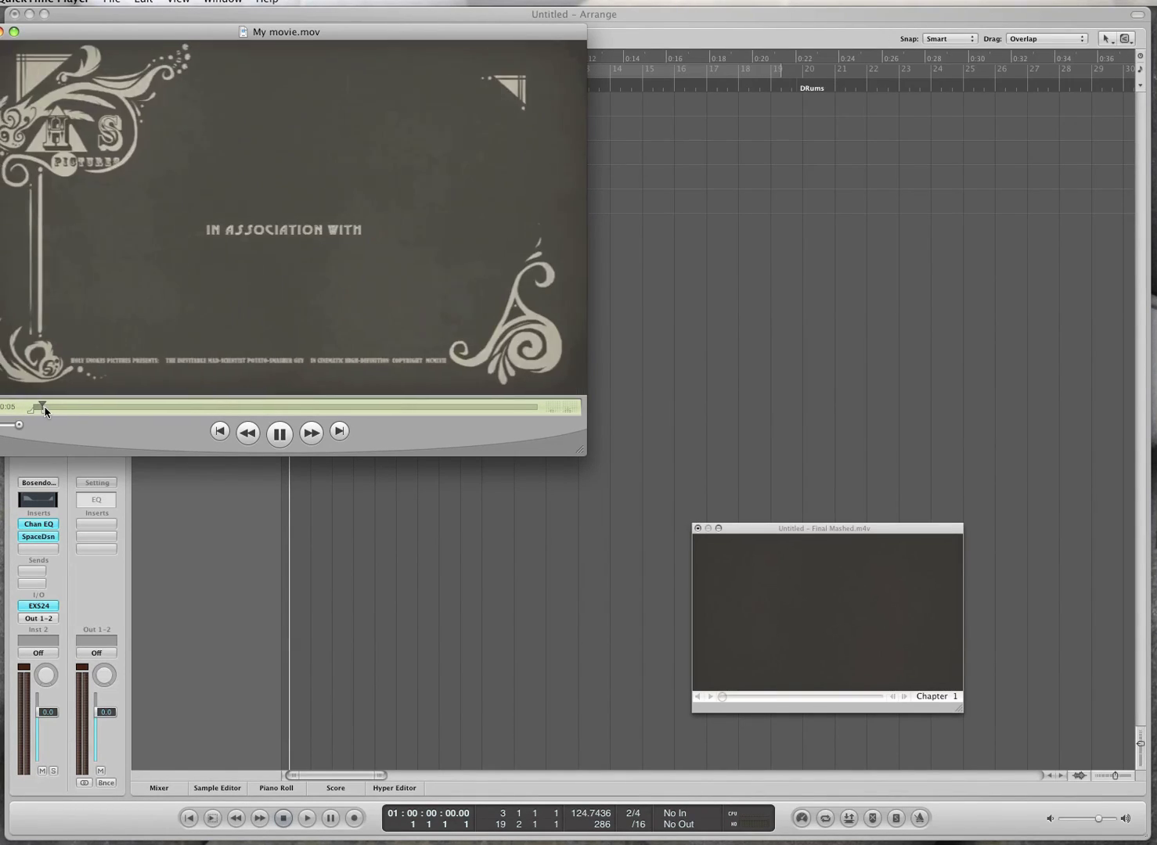
drag(73, 421, 230, 460)
key(space)
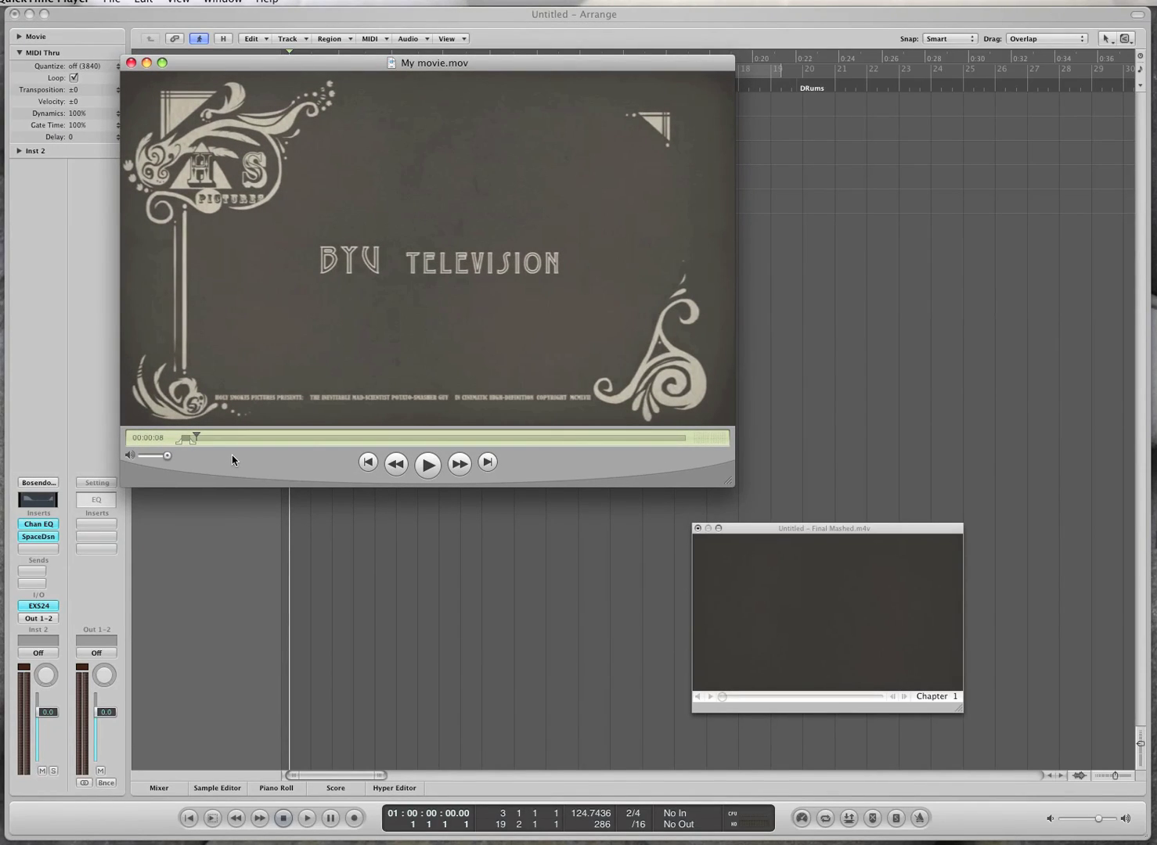
key(super+q)
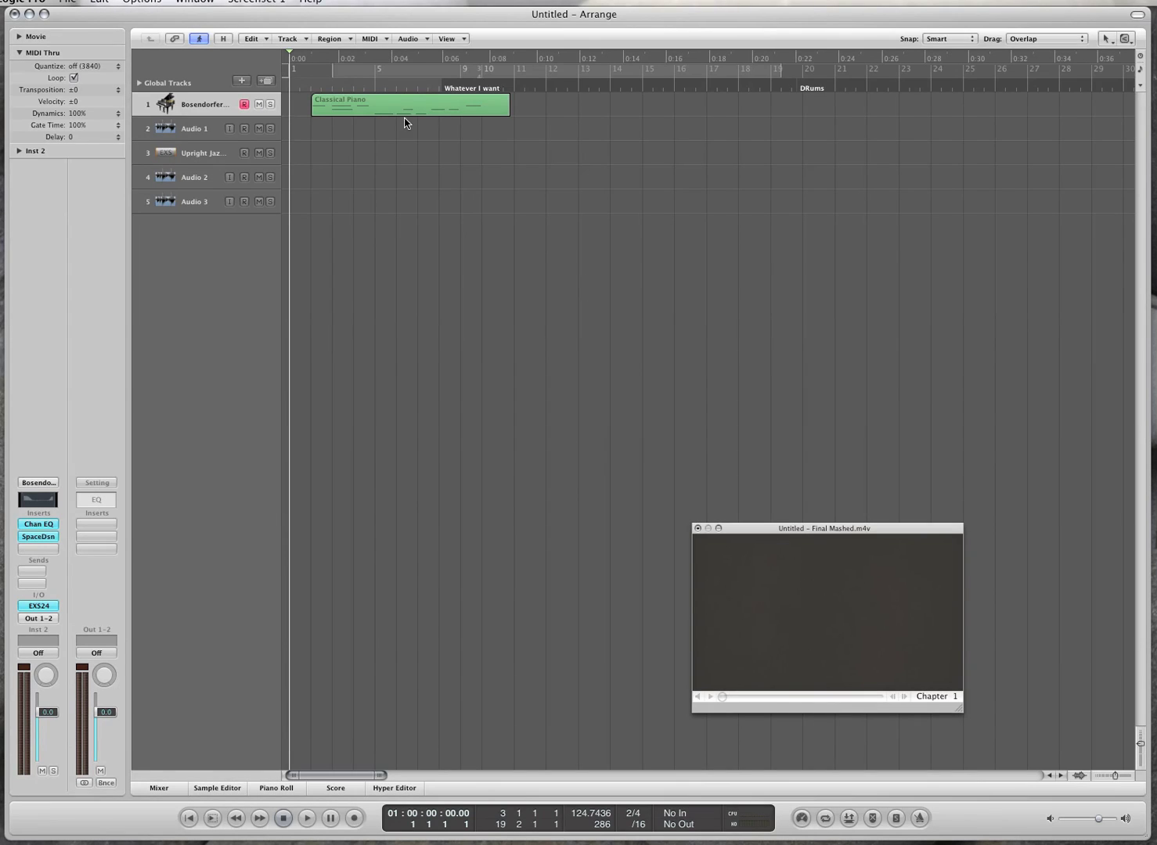
Delete the Classical Piano region in Logic Pro and remove the movie from the project.
click(431, 112)
key(Delete)
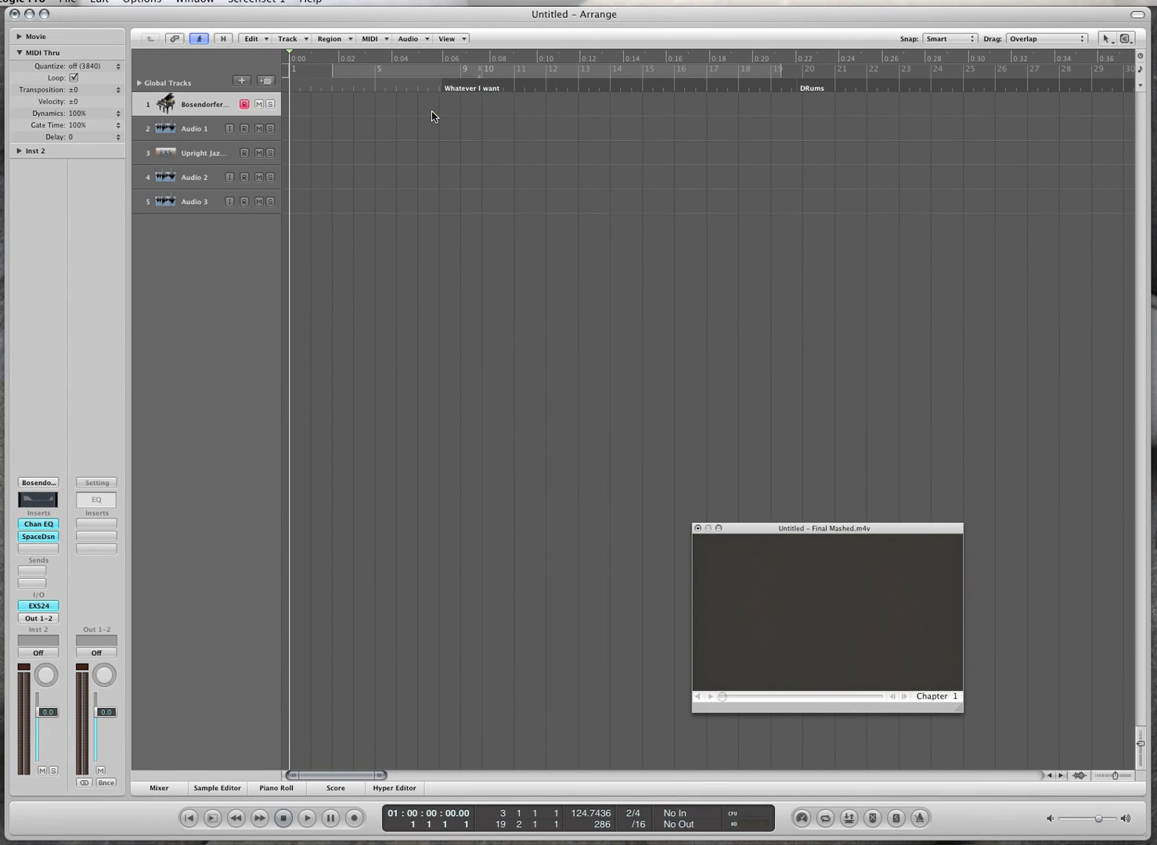
click(142, 2)
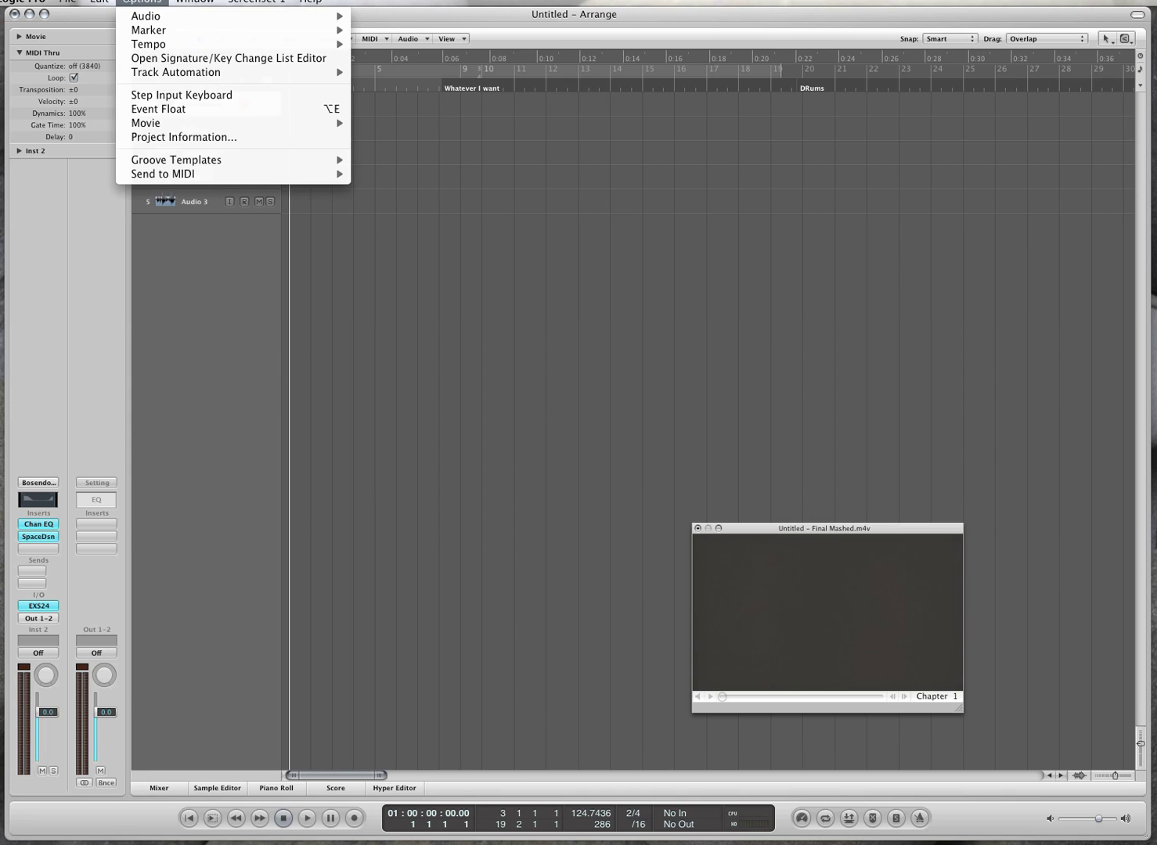
mouse_move(172, 129)
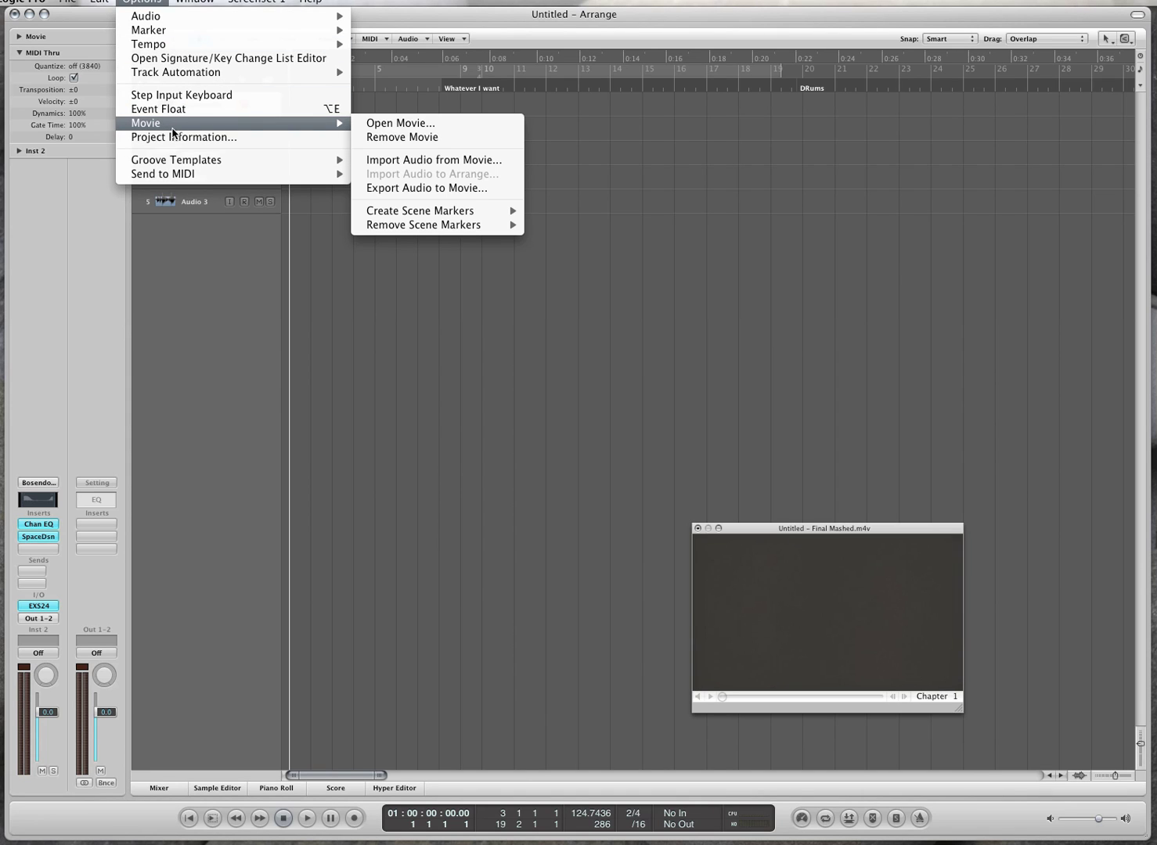
click(416, 139)
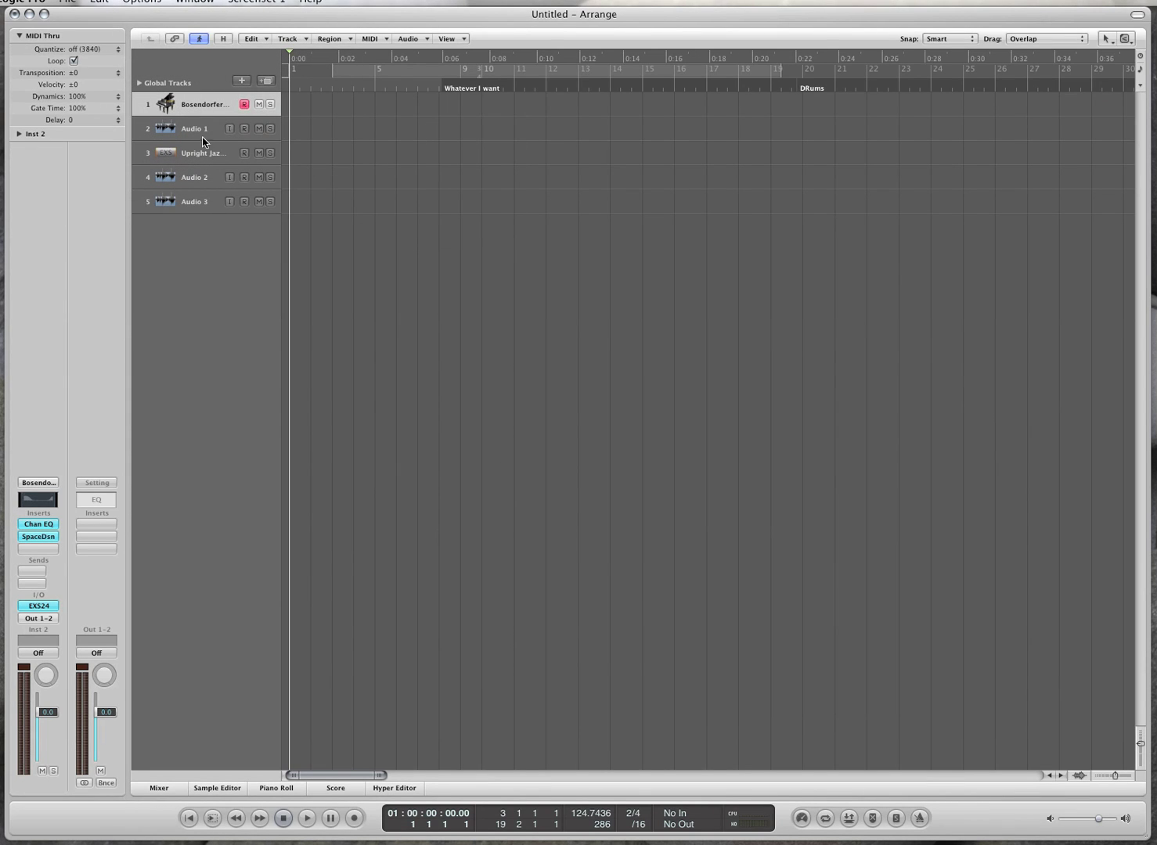
Delete the first four tracks, keeping only the Audio 3 track.
key(super+BackSpace)
key(super+BackSpace)
key(super+BackSpace)
key(super+BackSpace)
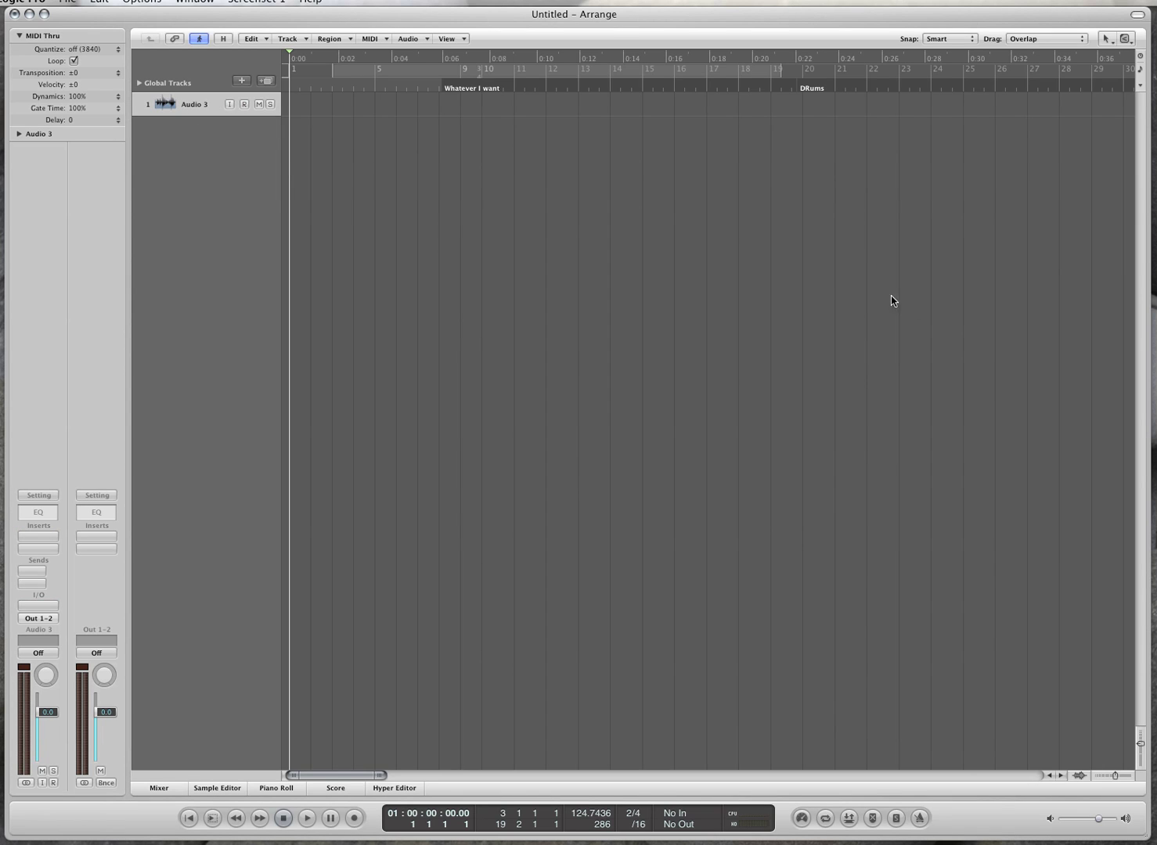
Uncover the desktop and drop Final Mashed.m4v onto the Audio 3 track, opening the movie and extracting its audio track.
drag(1051, 13, 946, 14)
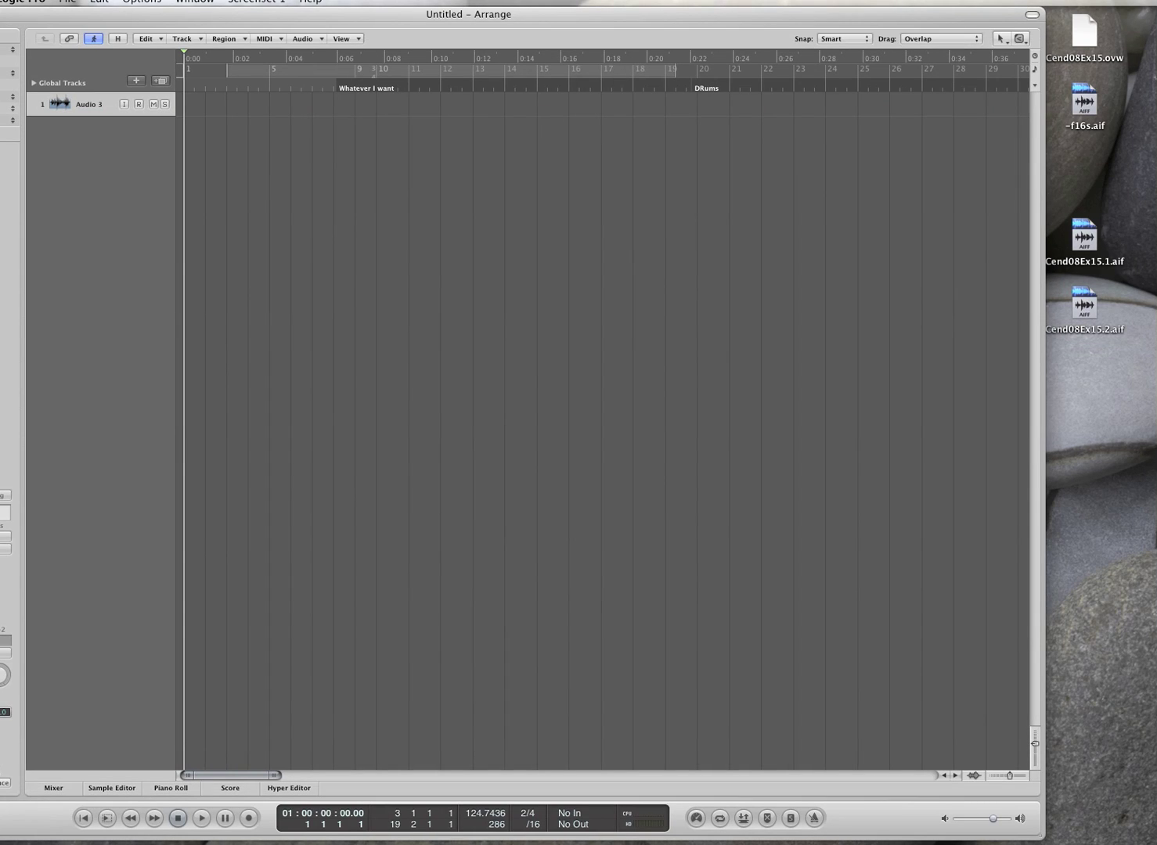
click(1096, 502)
drag(1098, 509, 492, 13)
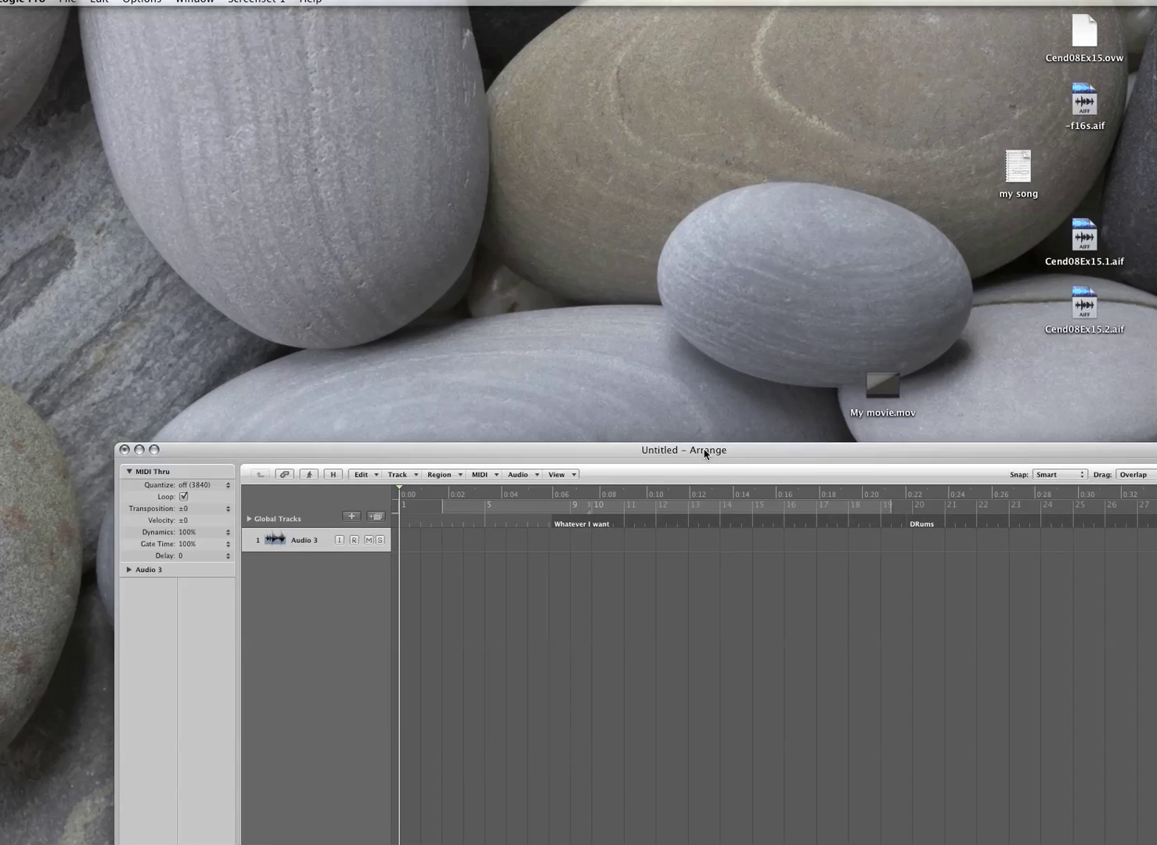
drag(705, 454, 671, 442)
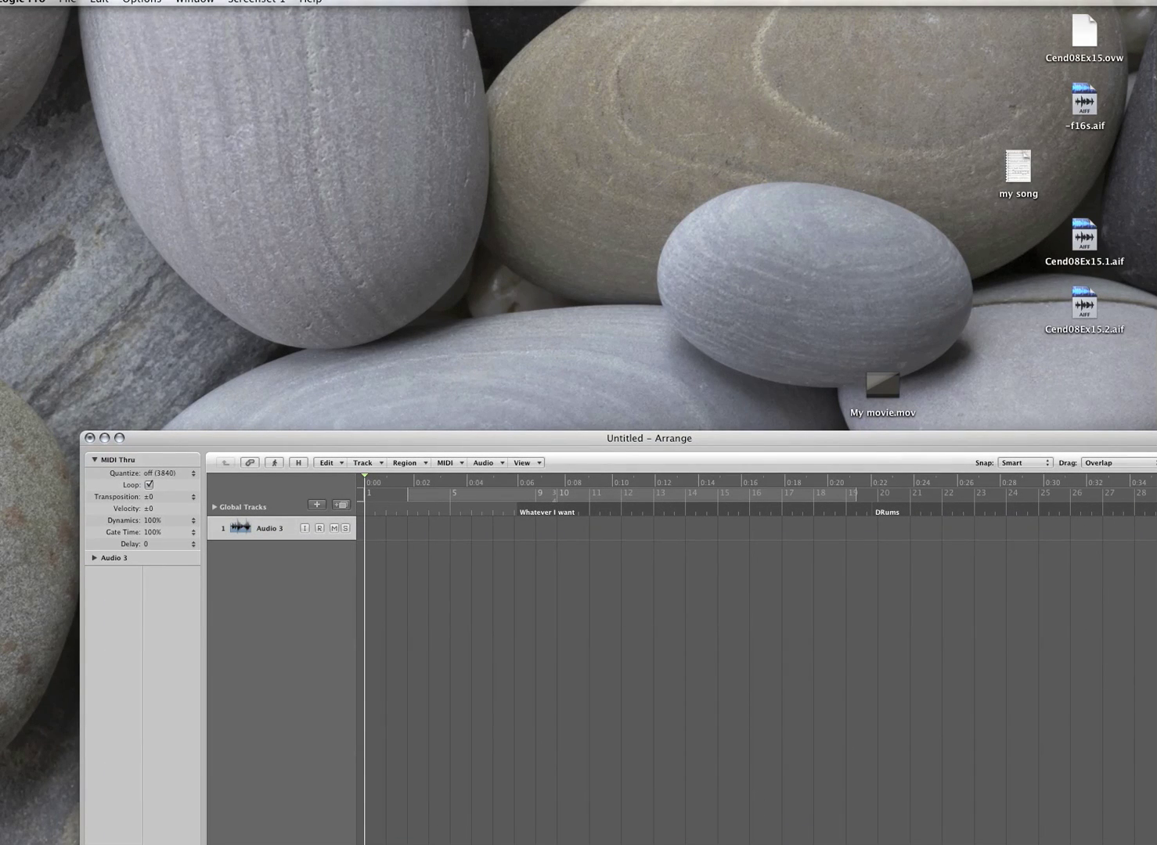
click(878, 836)
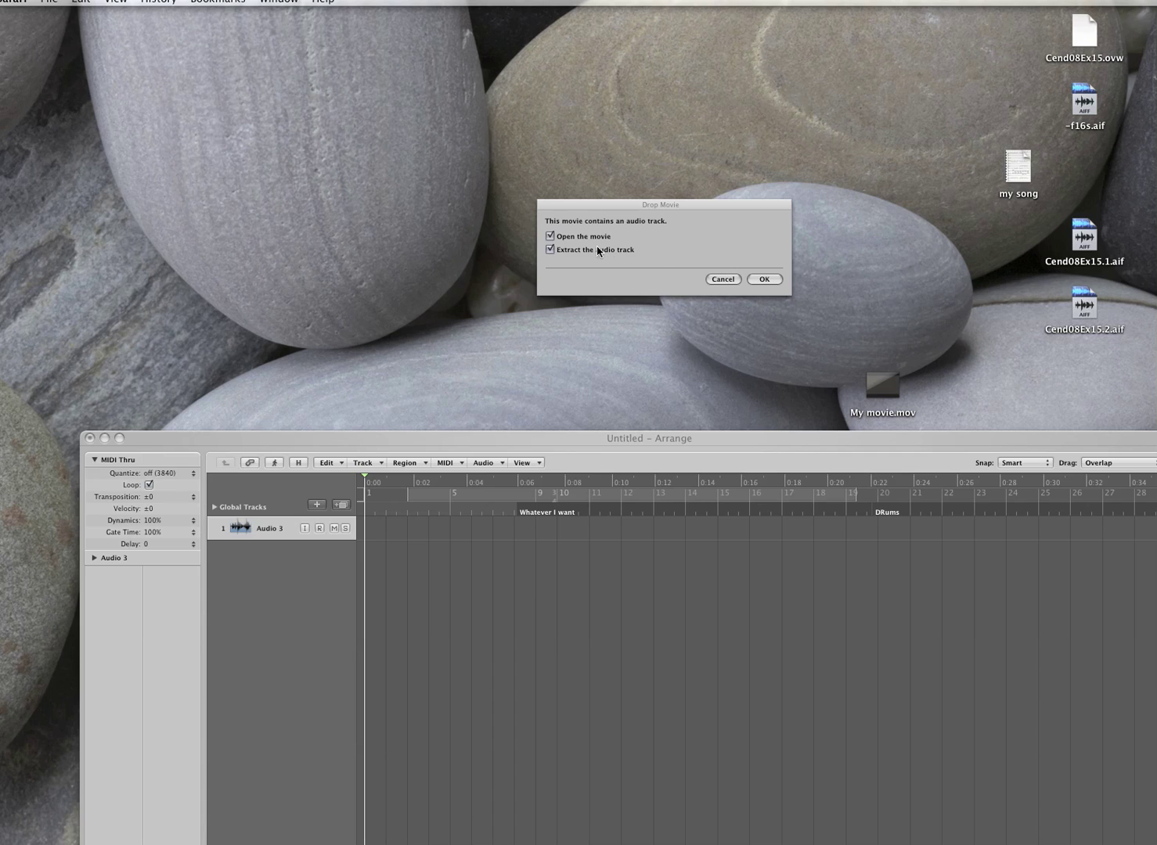
click(753, 280)
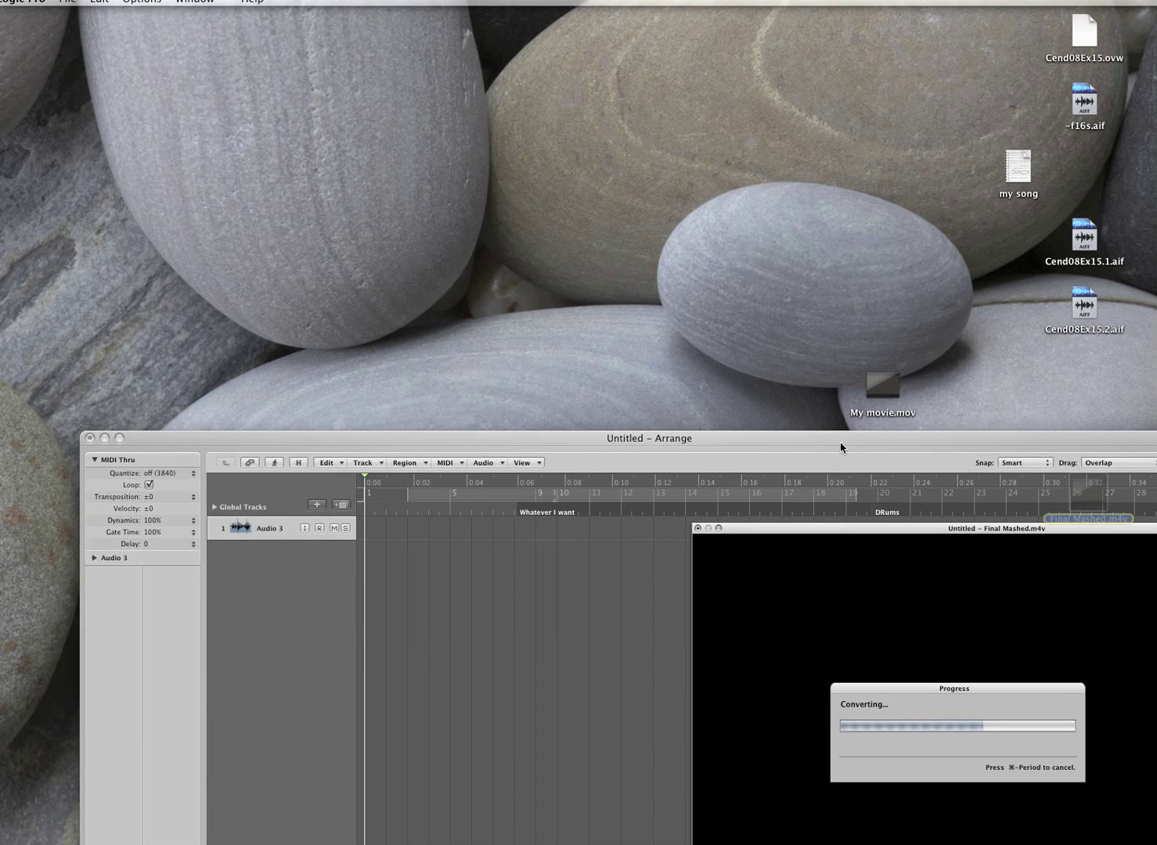
Move the Arrange window back up so it fills the screen and deselect the Final Mashed region.
click(957, 354)
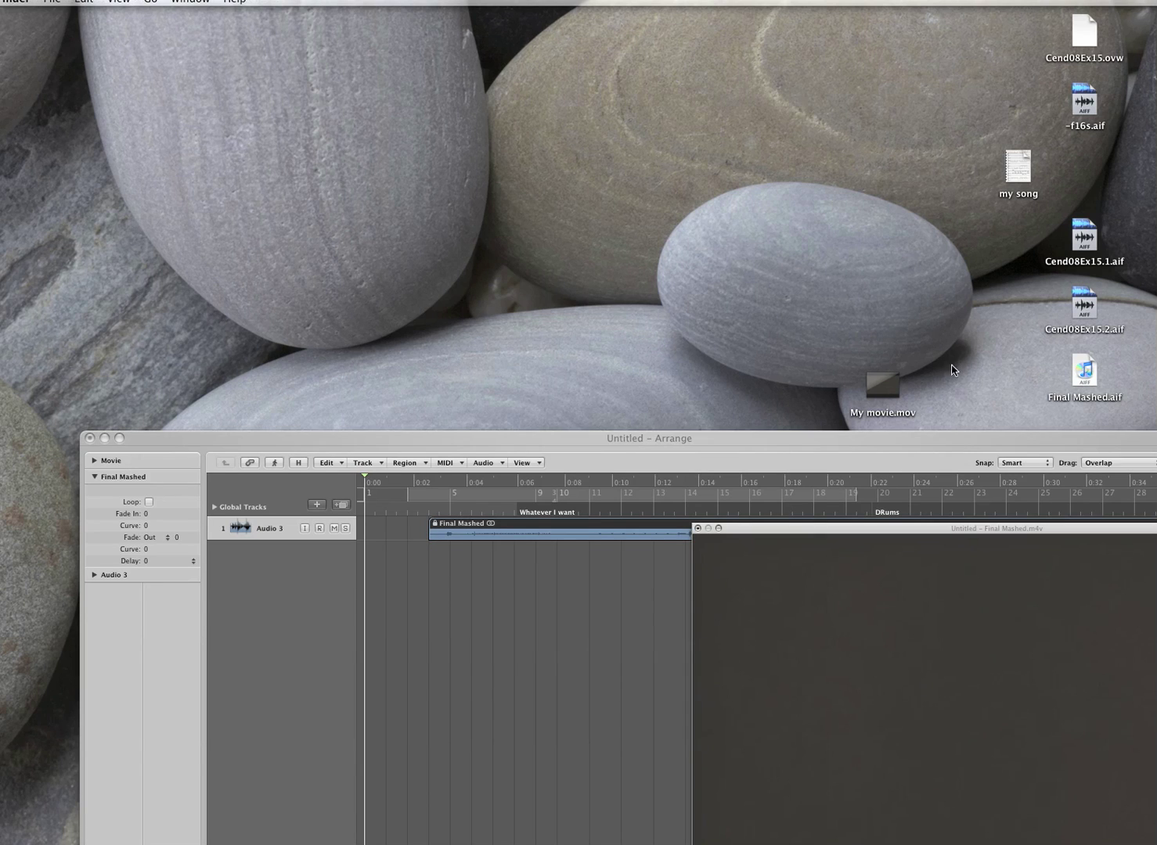
drag(925, 444, 853, 21)
click(451, 137)
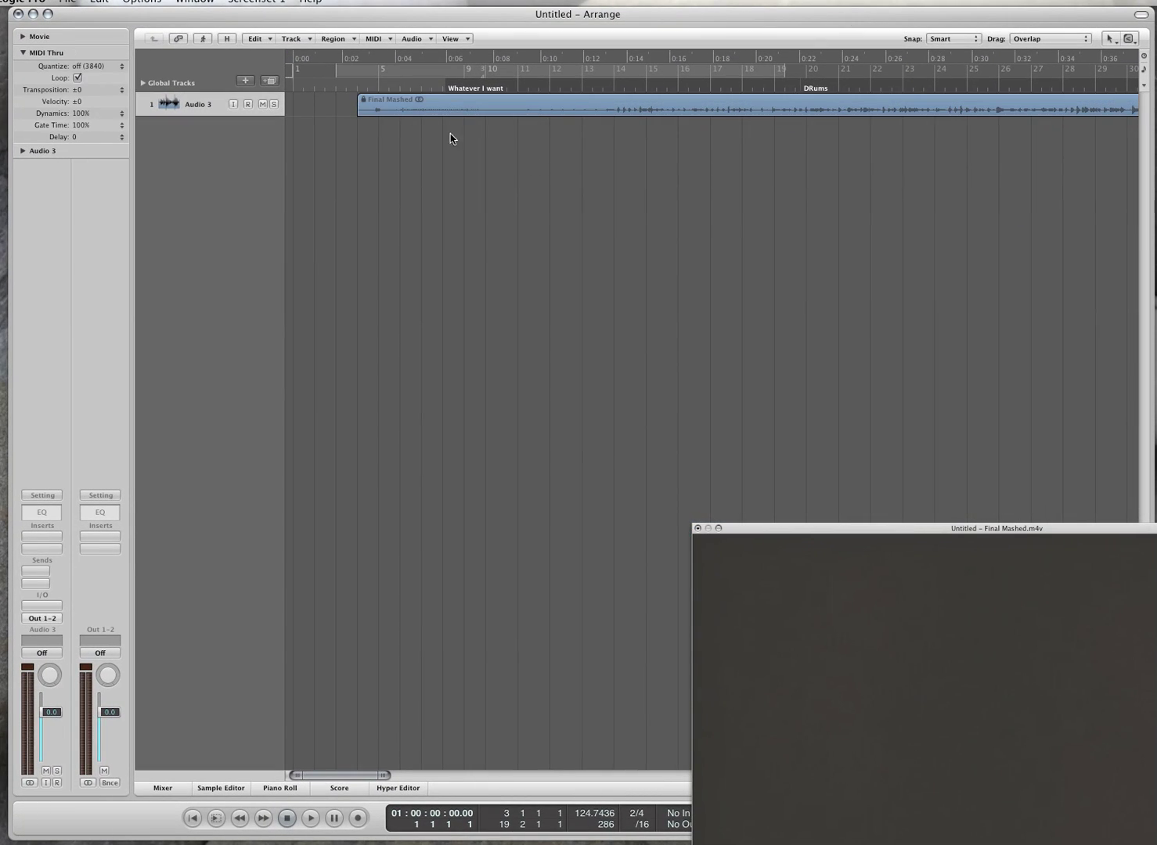
Play the beginning of the extracted Final Mashed audio together with the movie, then stop playback.
click(421, 103)
click(388, 85)
key(space)
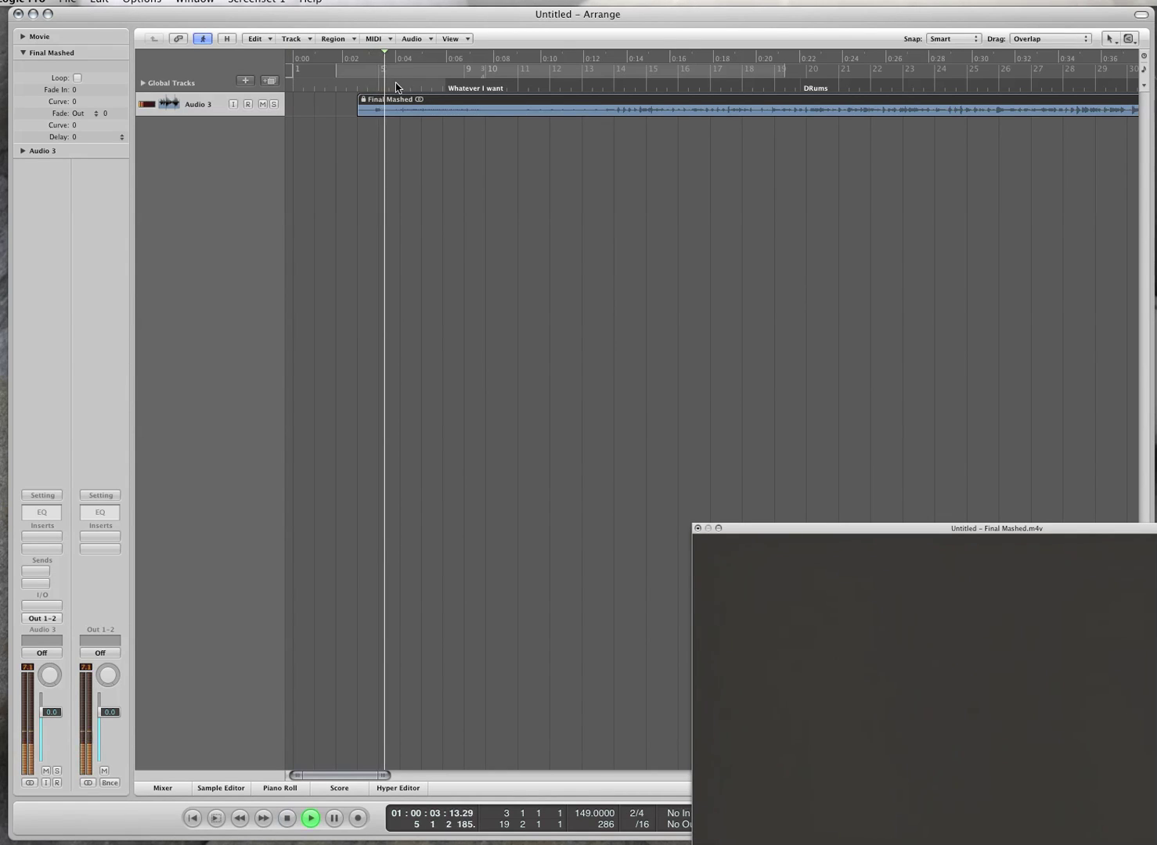
click(600, 248)
key(space)
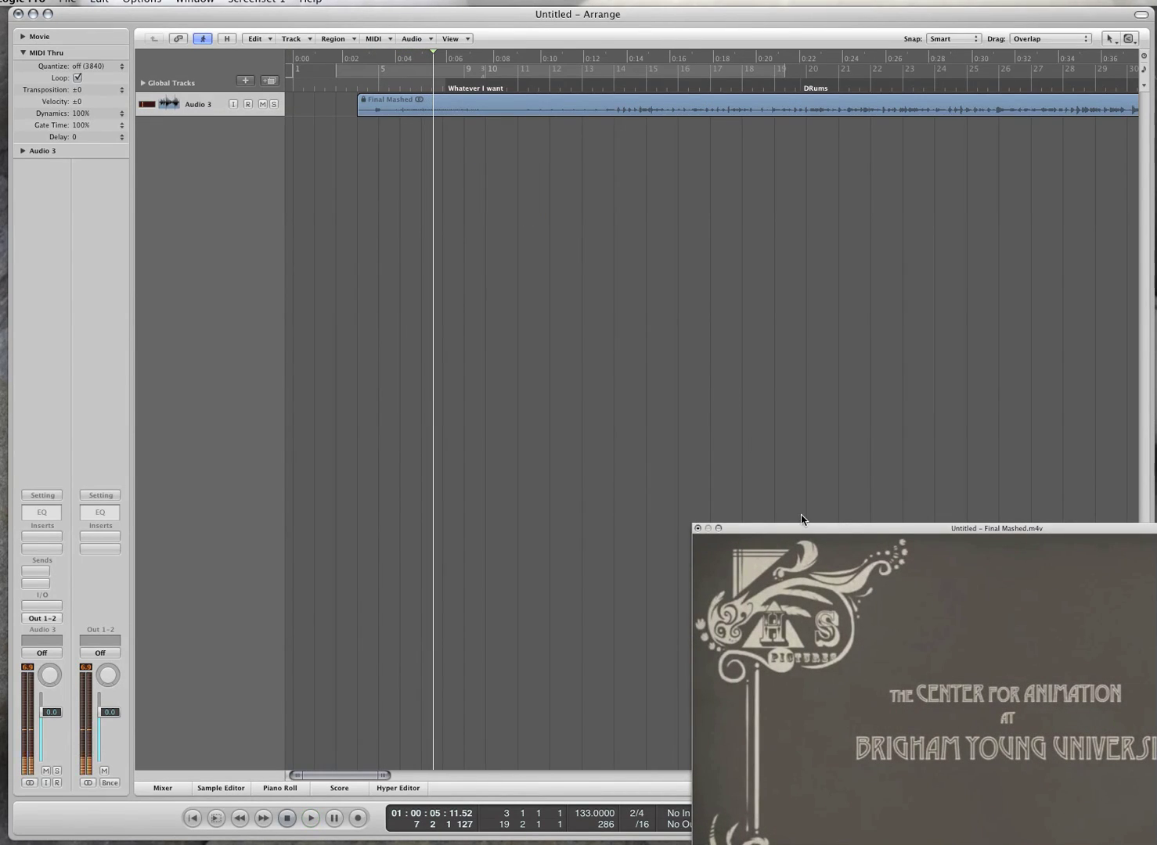
Move the movie window fully into view, shrink it, and briefly open its volume slider.
drag(805, 529, 579, 269)
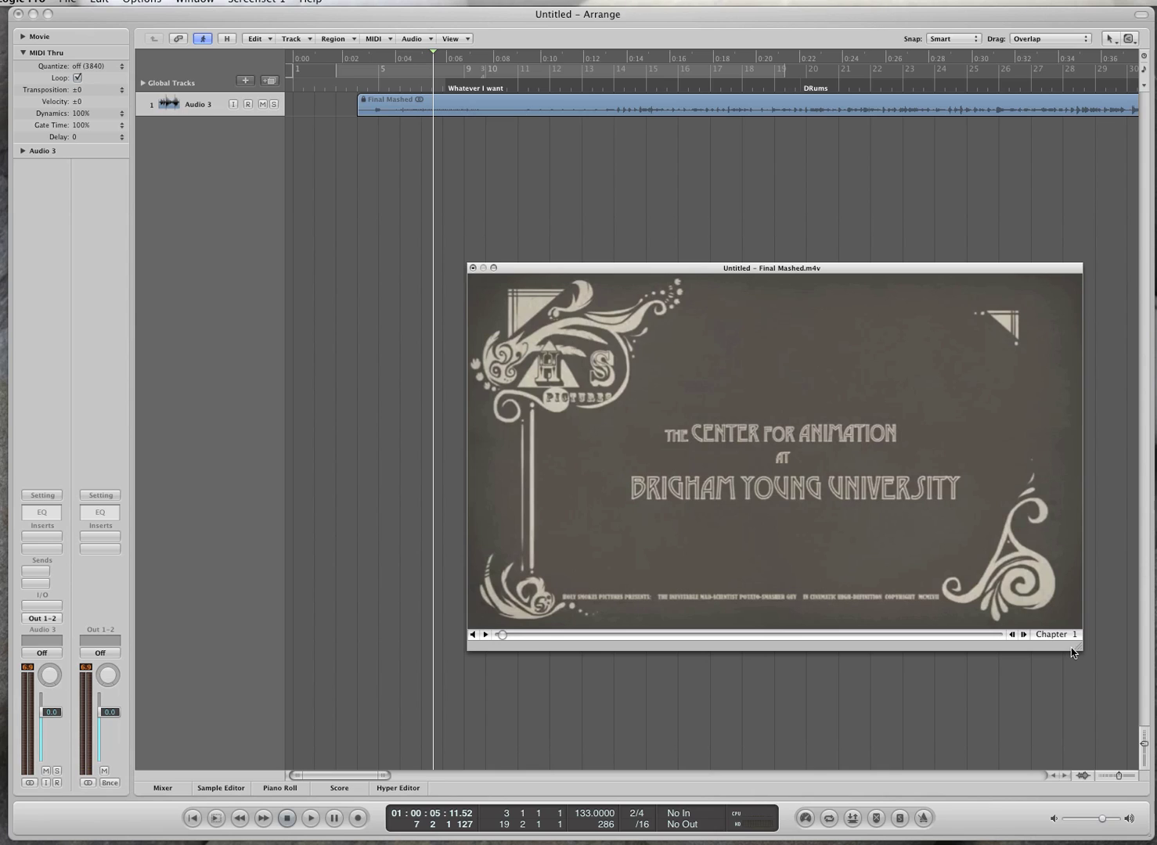
drag(1028, 617, 802, 518)
click(473, 500)
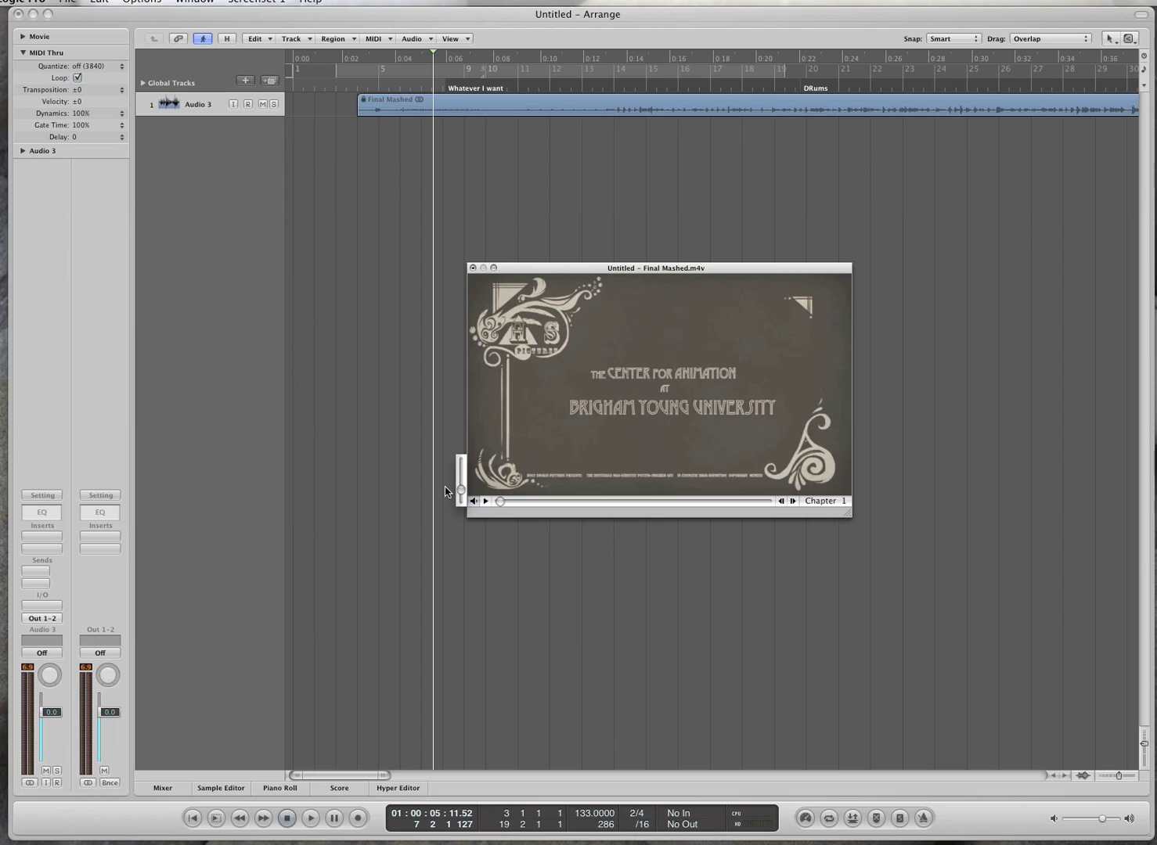
click(458, 167)
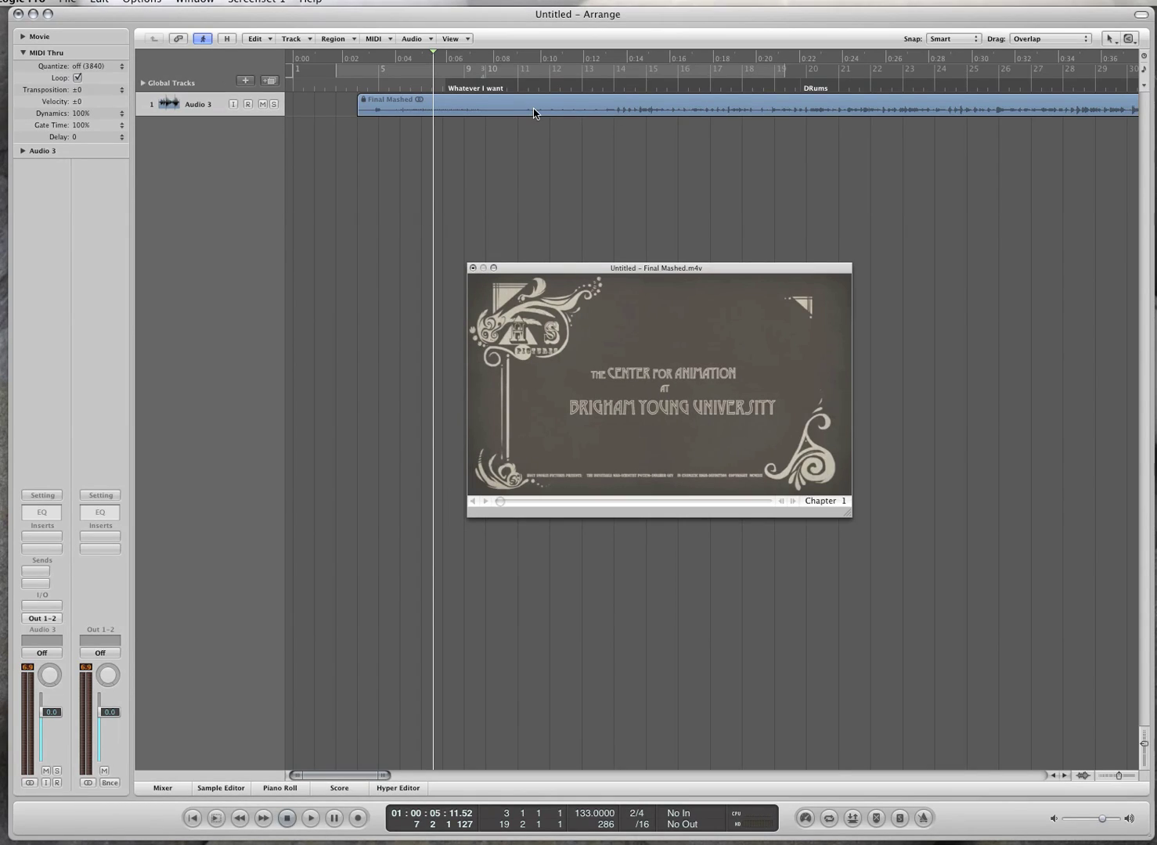
Enlarge the Audio 3 track vertically to examine the waveform of the extracted Final Mashed region, leaving the region deselected.
click(475, 506)
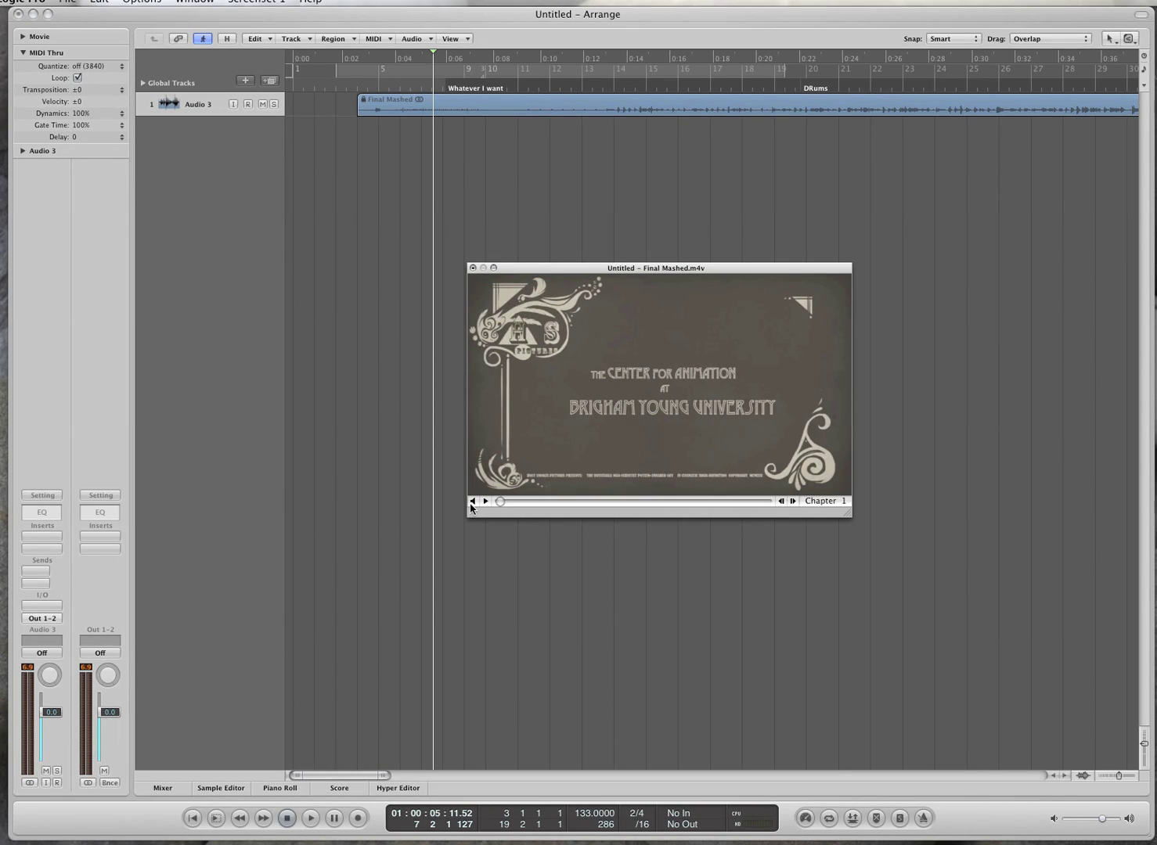
click(445, 116)
click(449, 100)
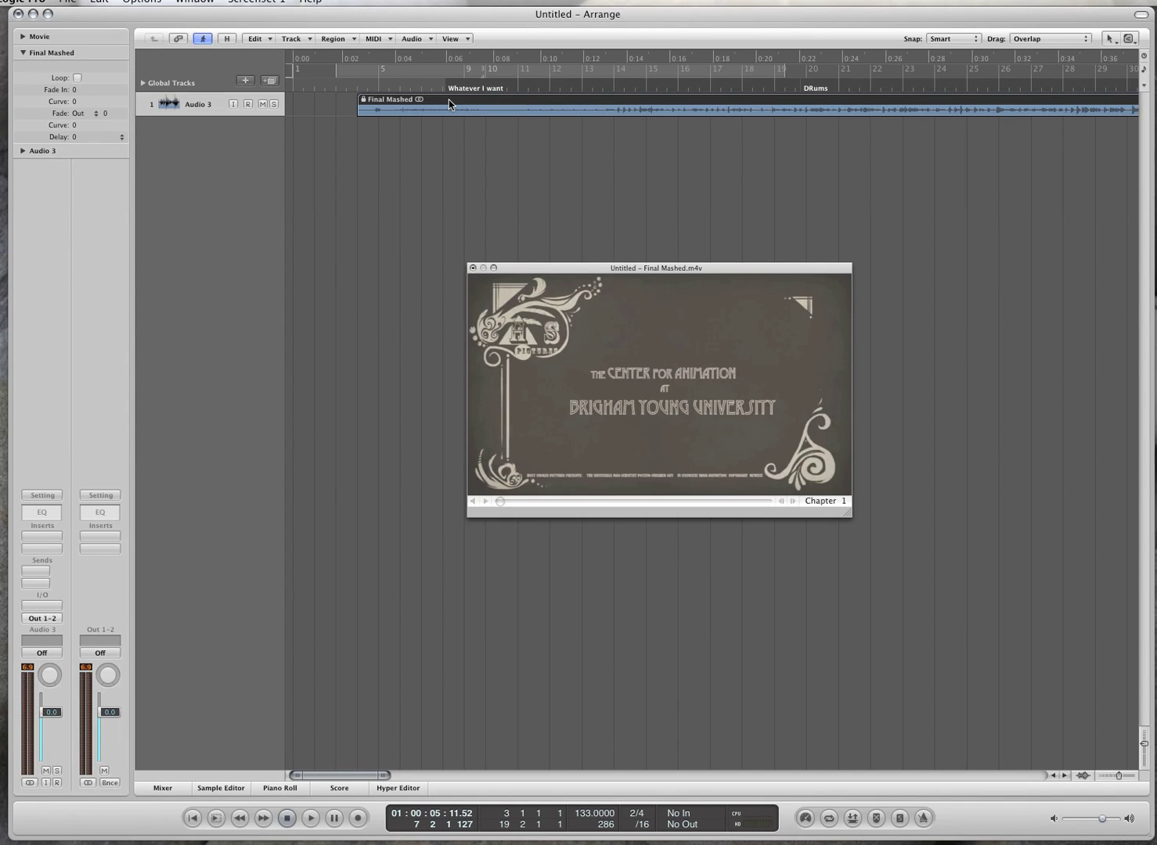
click(447, 142)
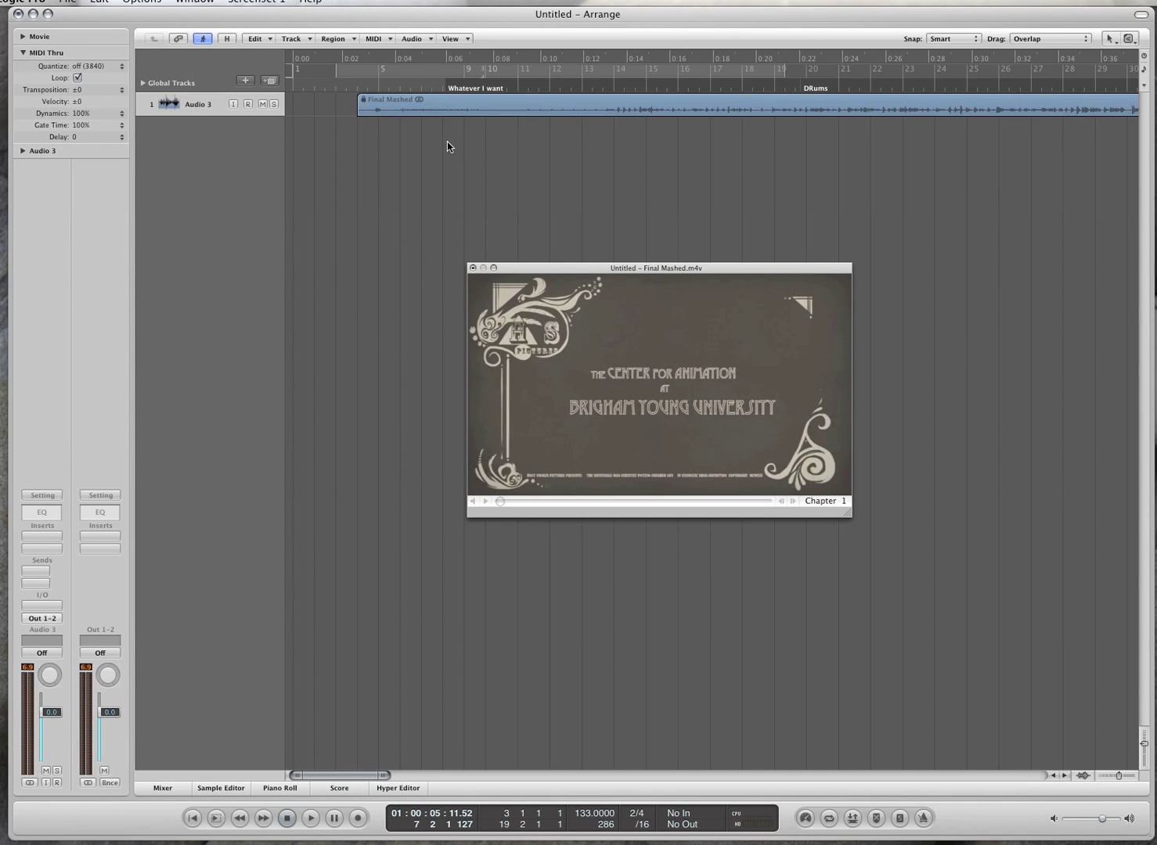
key(ctrl+z)
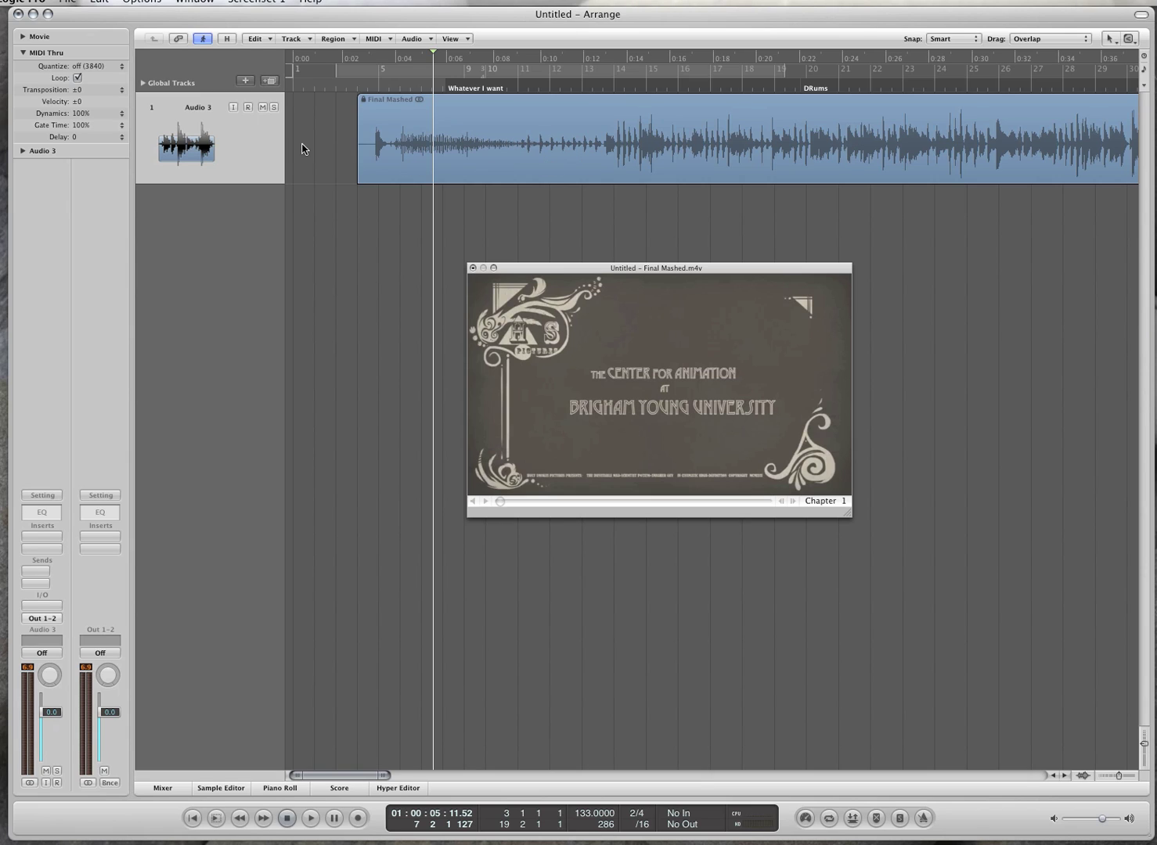
drag(323, 143, 624, 166)
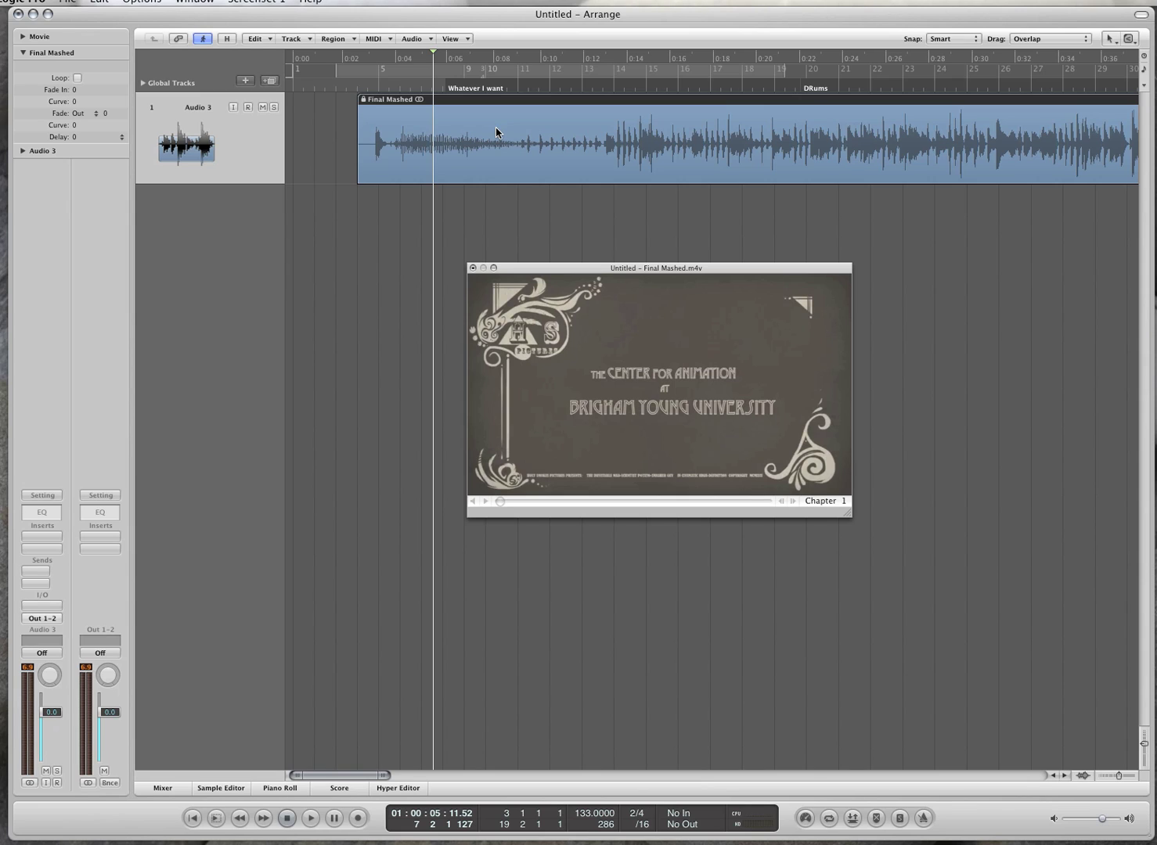
click(578, 206)
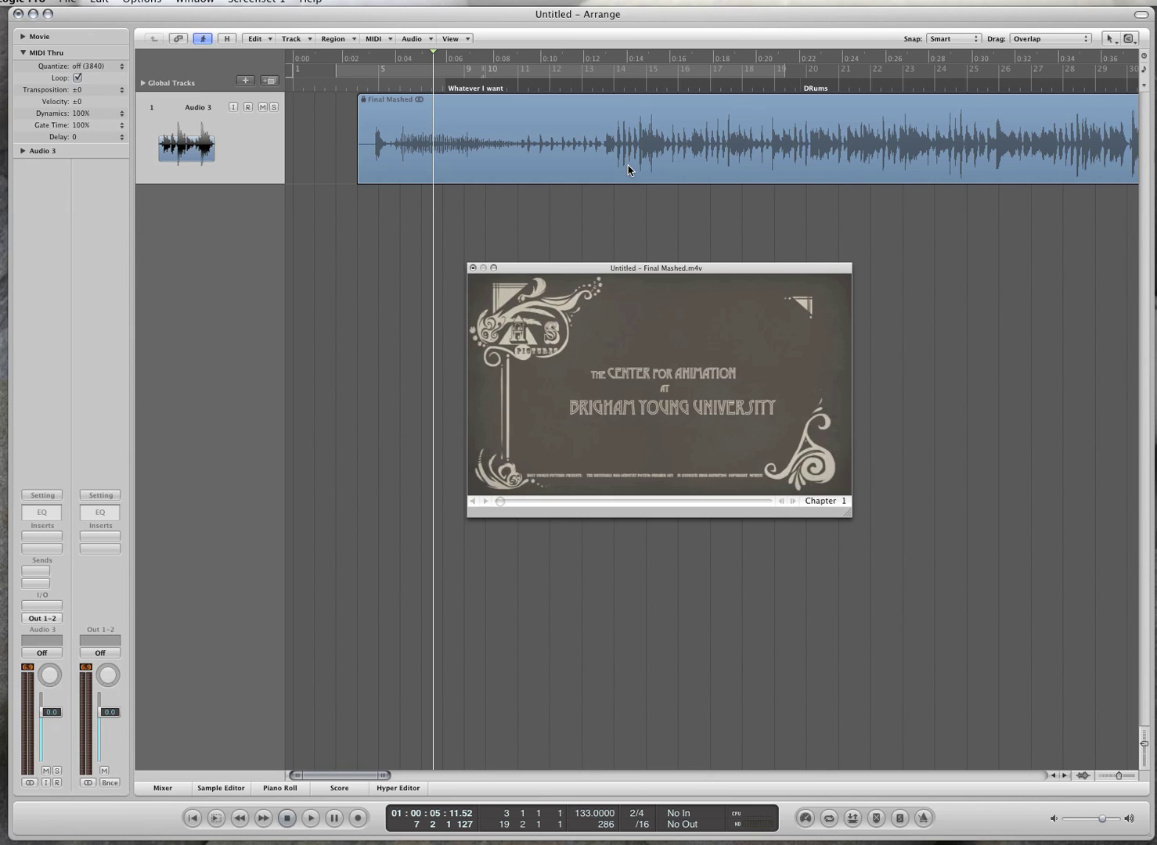
Quit the application without saving the changes to the Untitled project and return to the desktop.
key(super+q)
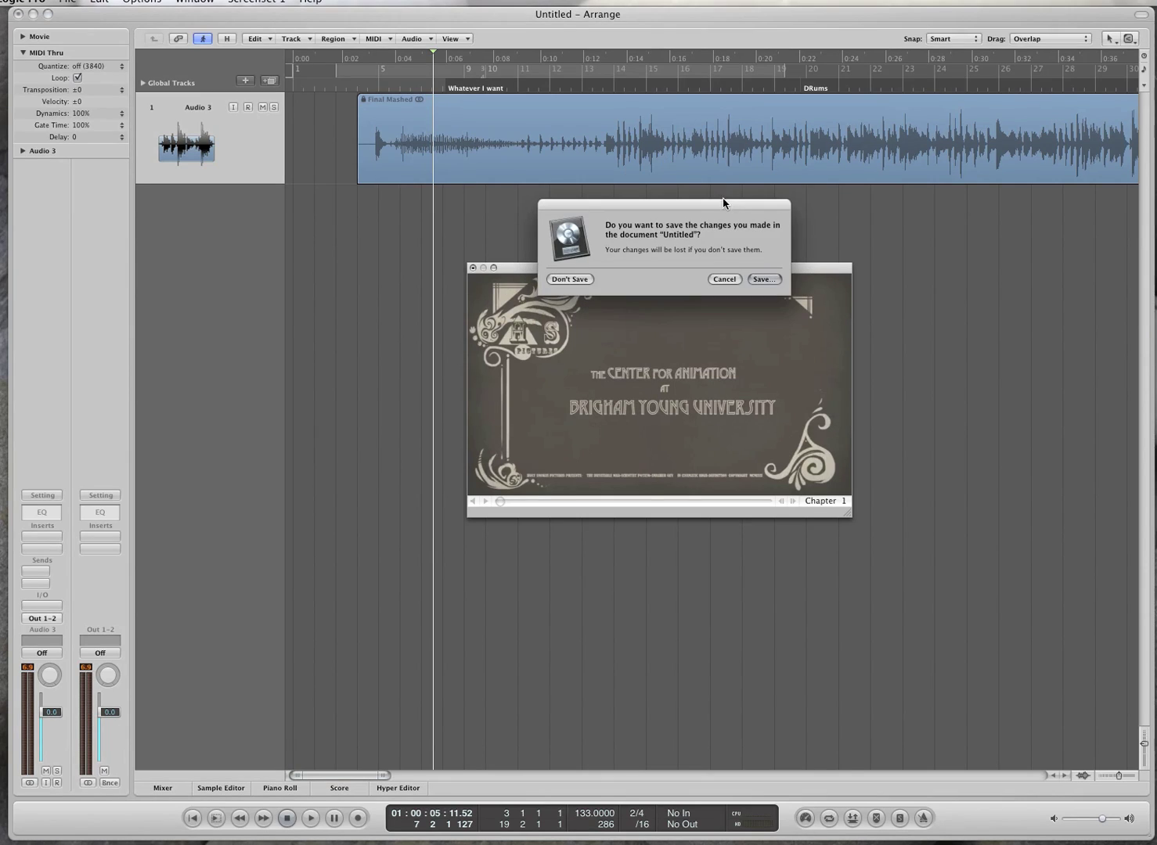
click(569, 279)
click(967, 553)
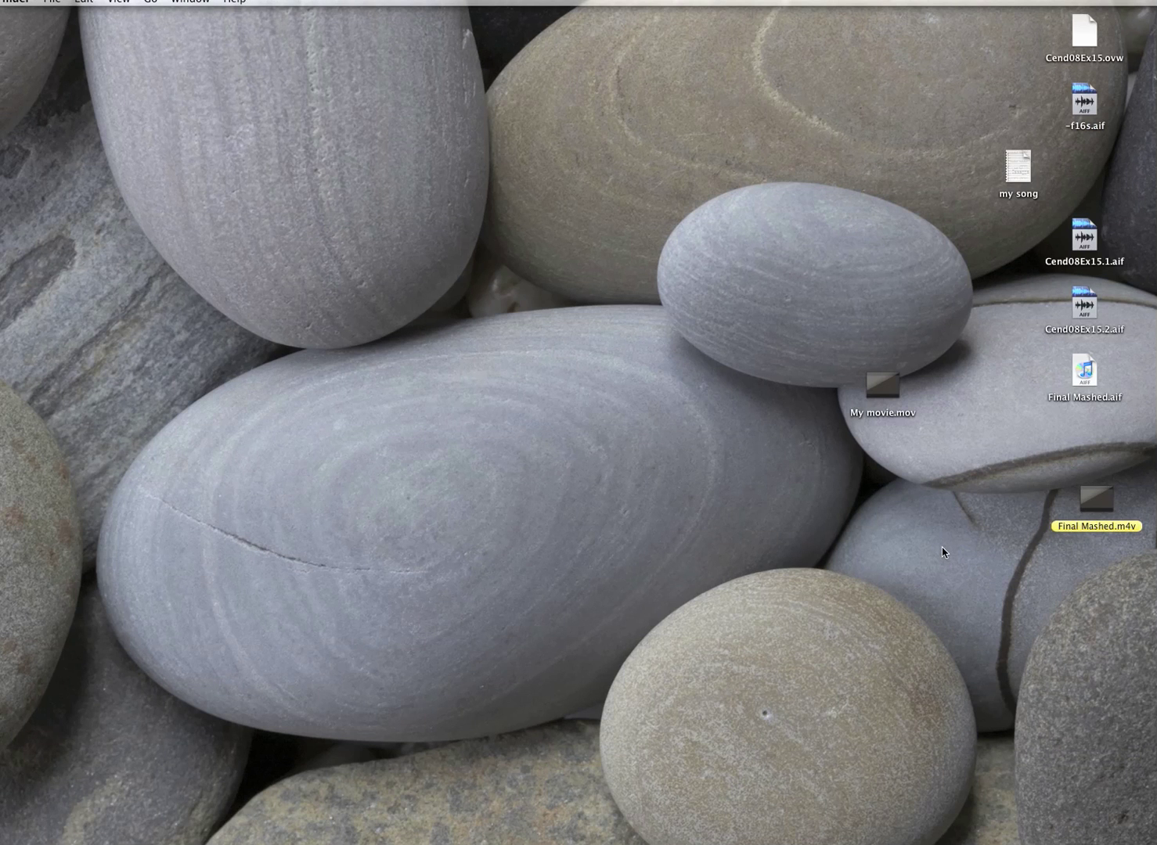